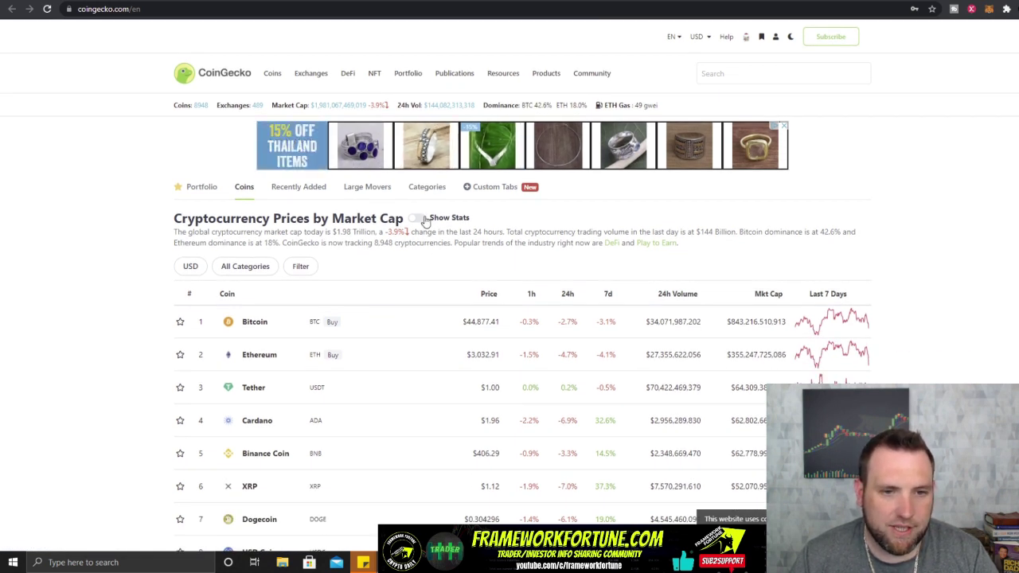
Step: View the global market statistics above the coin list and hide them again
click(419, 223)
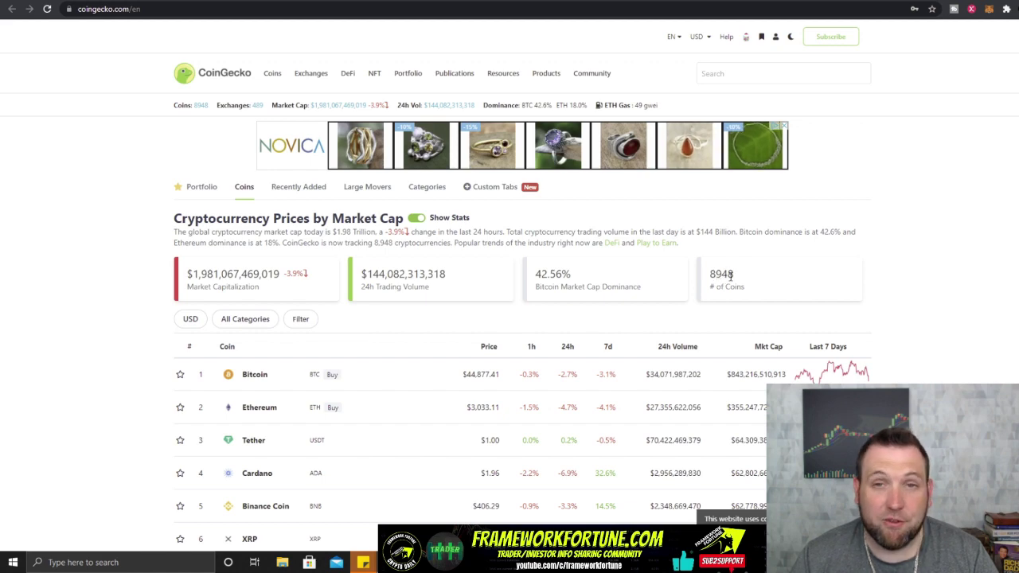
click(414, 217)
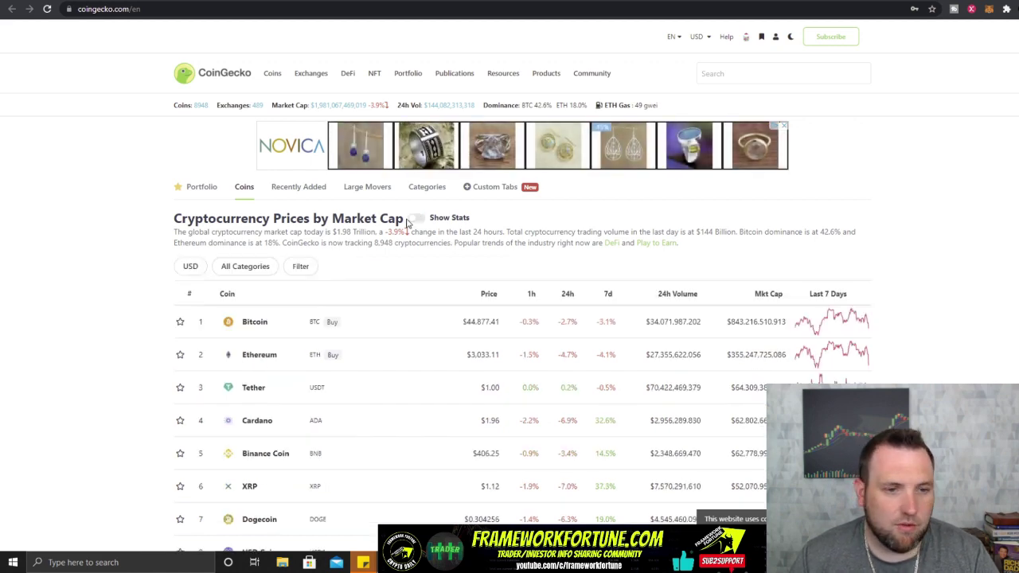
Step: Look through the top 100 coins ranked by market cap, down to the page's end and back up
scroll(407, 220, down, 1)
scroll(302, 222, down, 1)
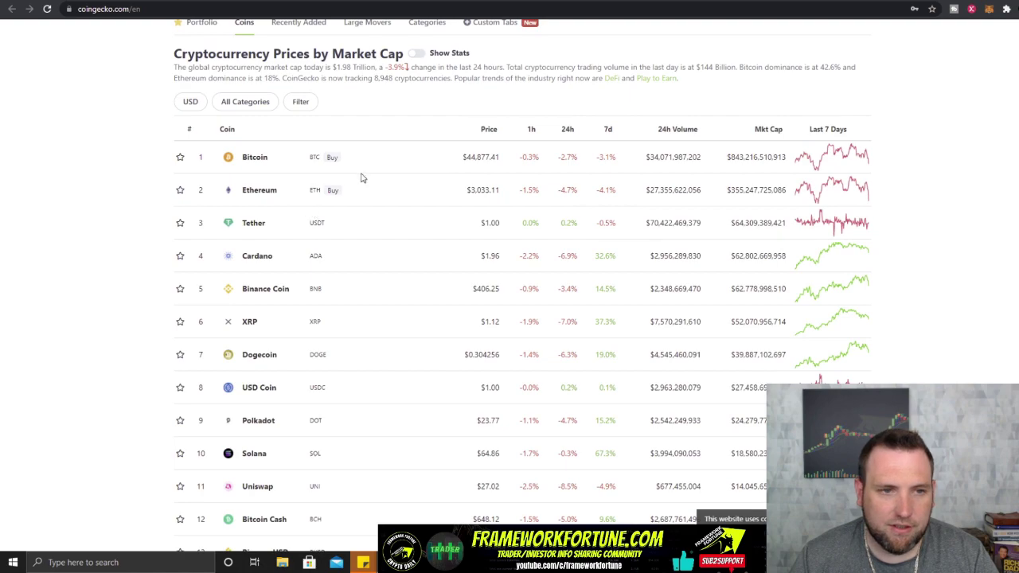
scroll(413, 164, down, 10)
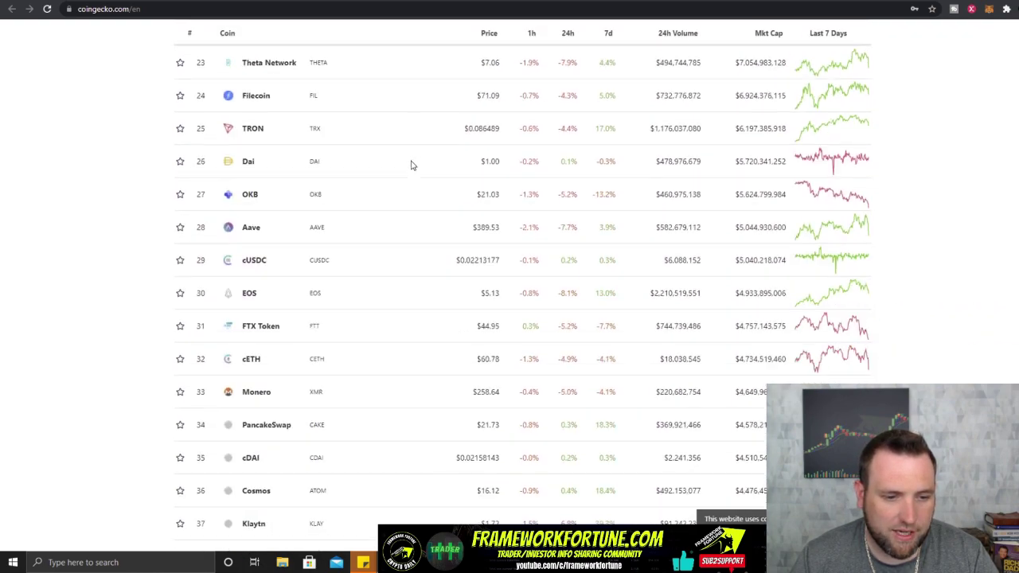
scroll(409, 171, down, 18)
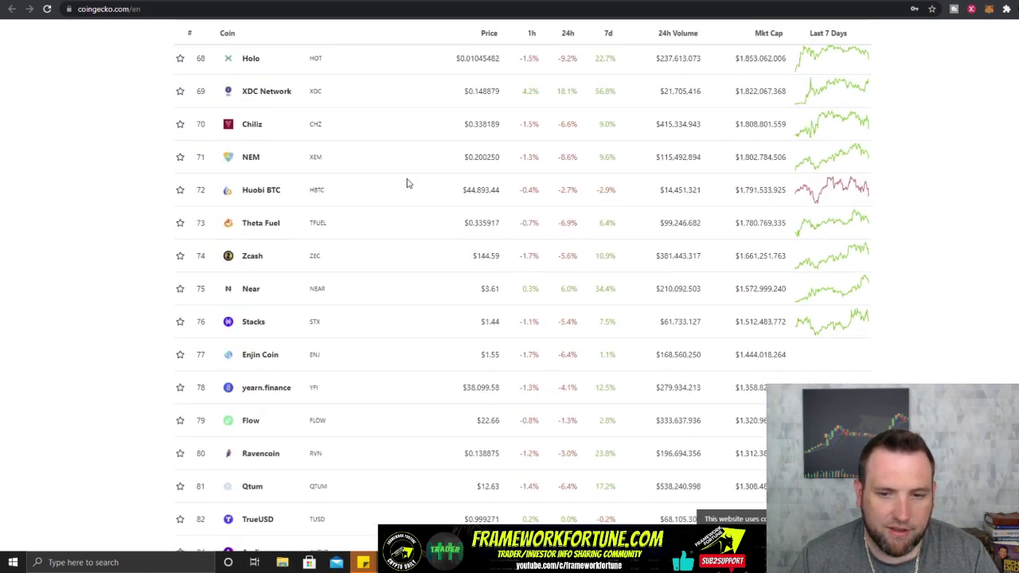
scroll(408, 181, down, 12)
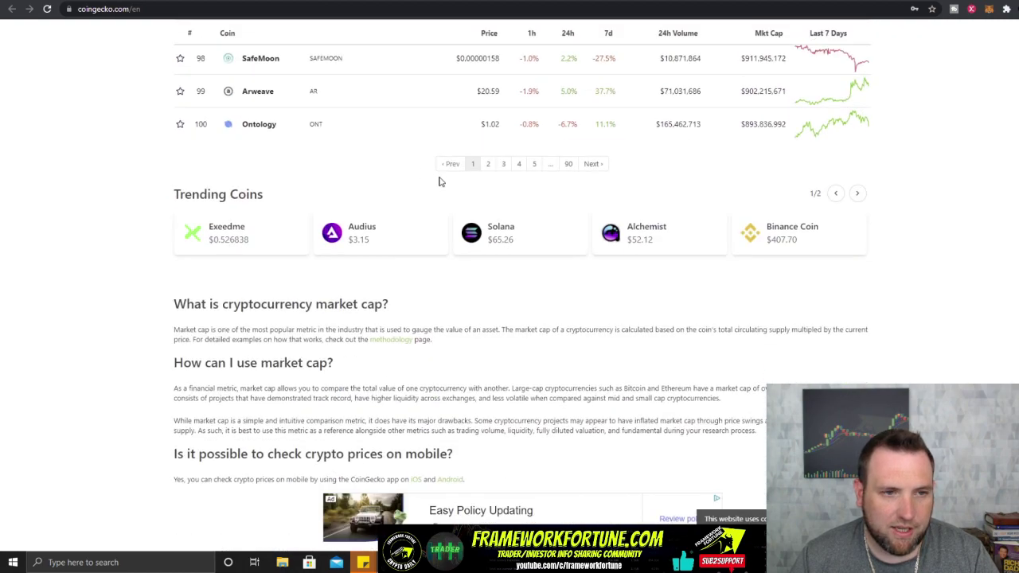
scroll(650, 170, up, 19)
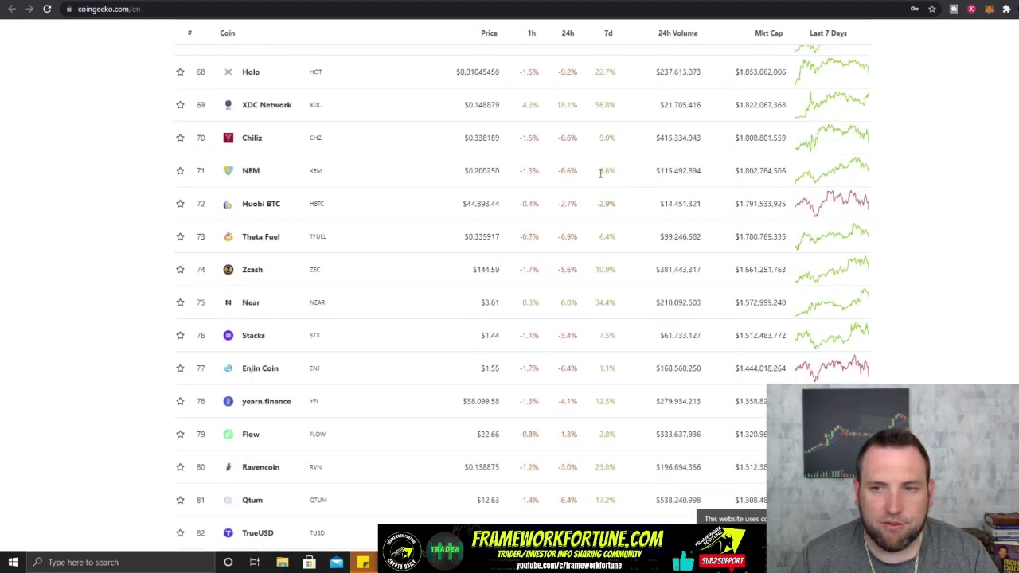
scroll(592, 177, up, 16)
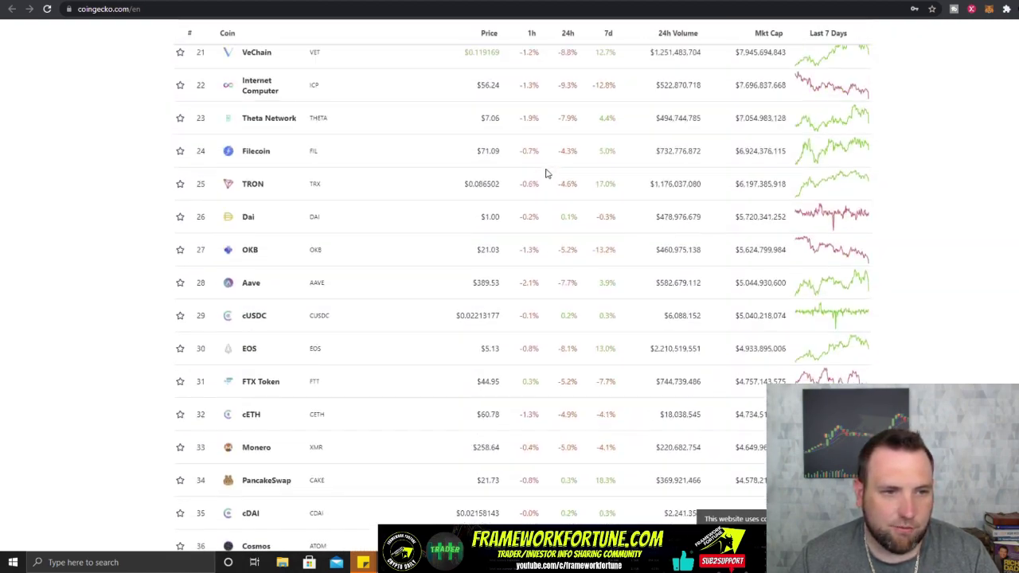
scroll(215, 151, up, 5)
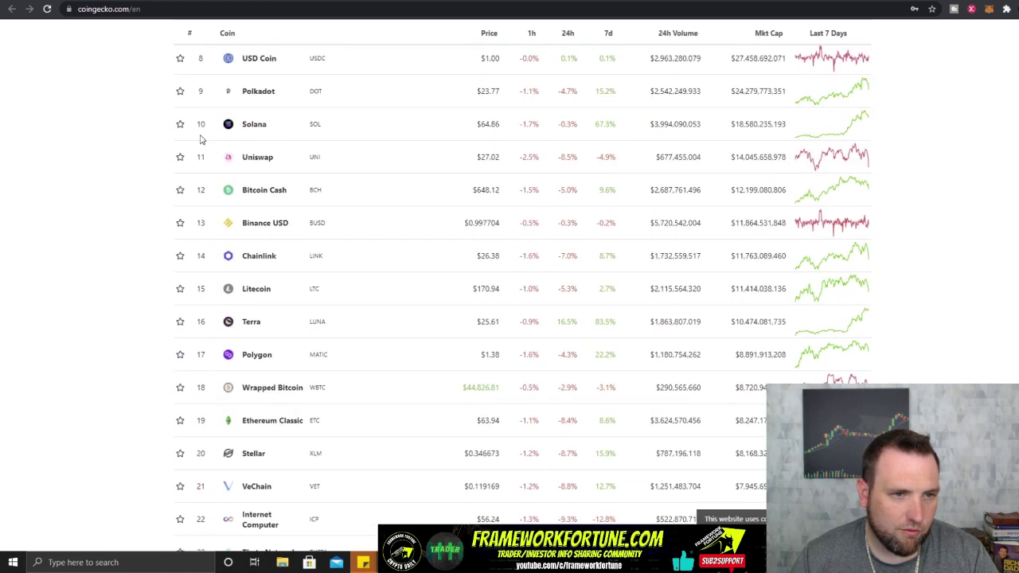
scroll(201, 131, up, 3)
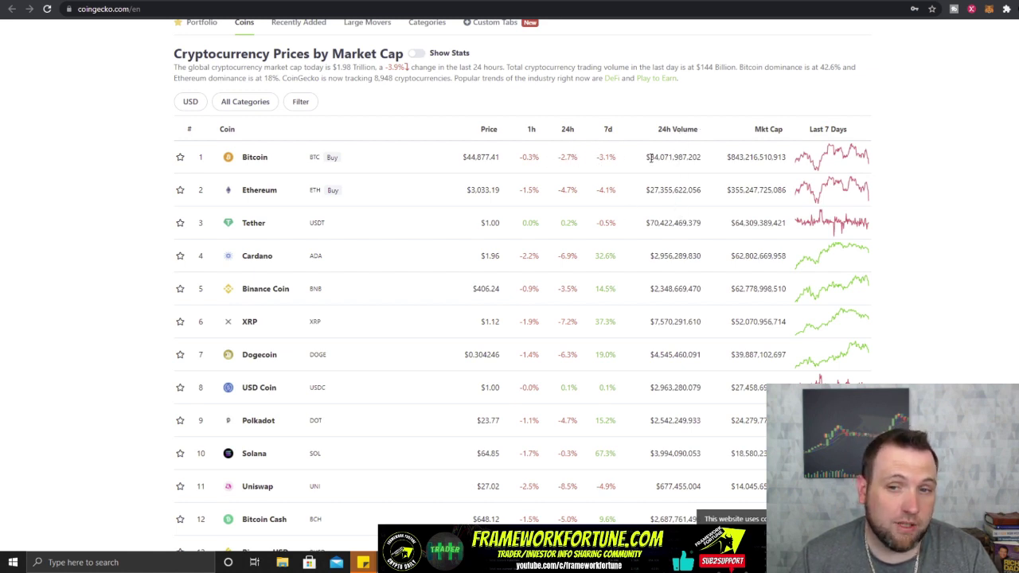
Step: Examine Bitcoin's 24h volume and compare the volumes and market caps of the top-ranked coins
drag(645, 160, 698, 159)
click(686, 173)
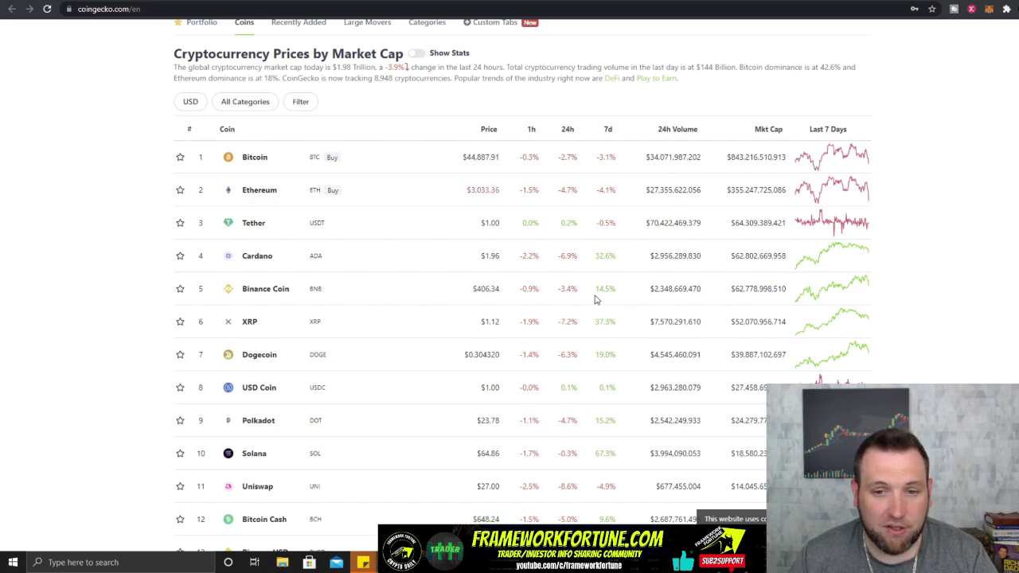
scroll(581, 301, down, 2)
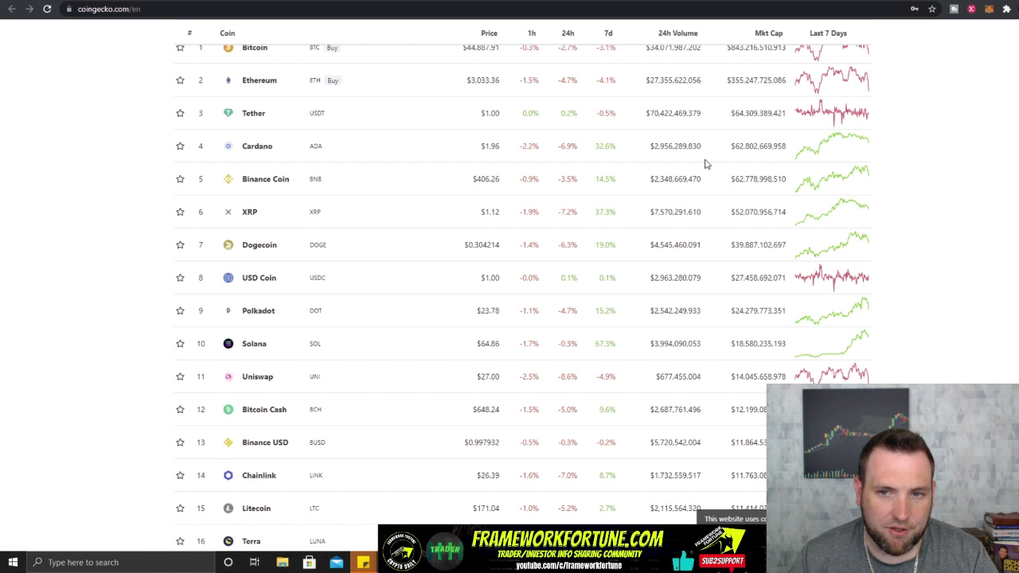
scroll(678, 151, up, 1)
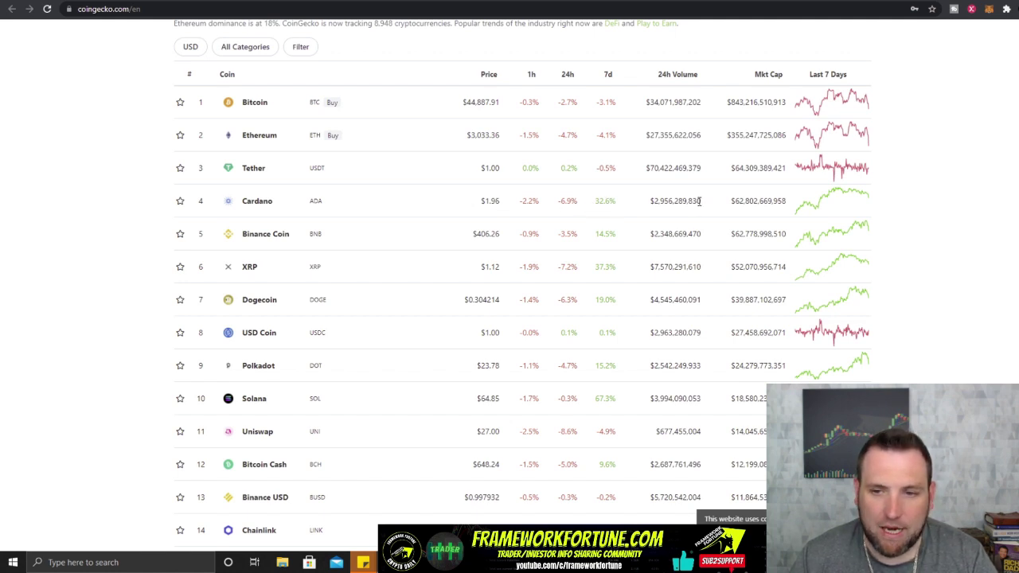
scroll(699, 350, up, 1)
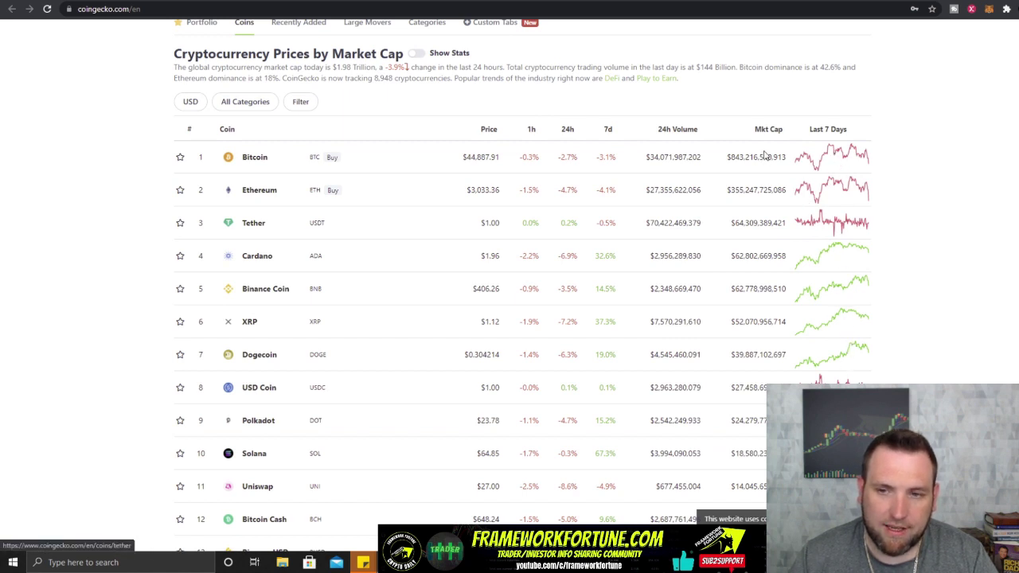
scroll(766, 159, up, 1)
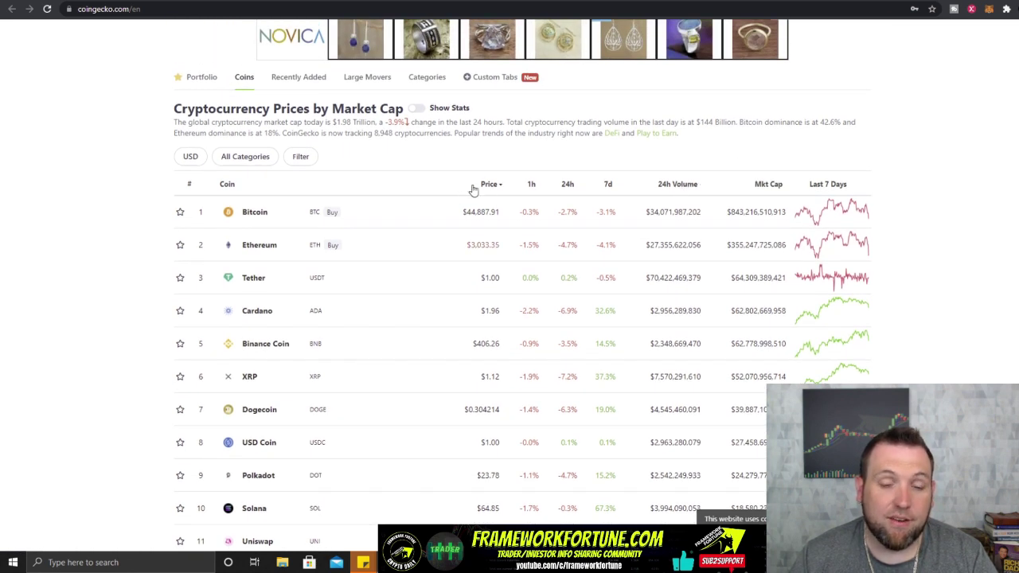
Step: Try sorting the coin list by price, 24h volume and market cap in turn
click(500, 184)
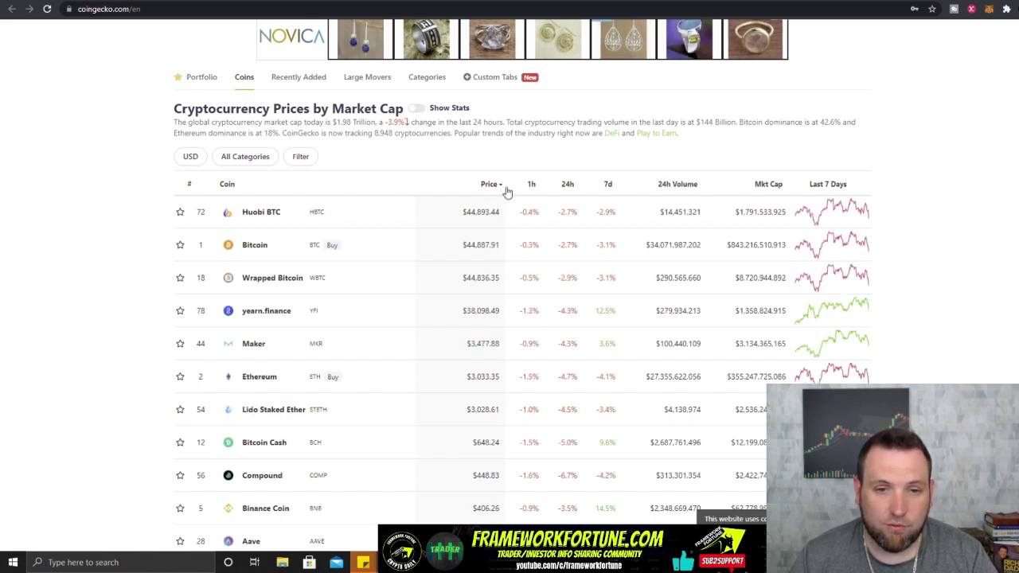
click(696, 185)
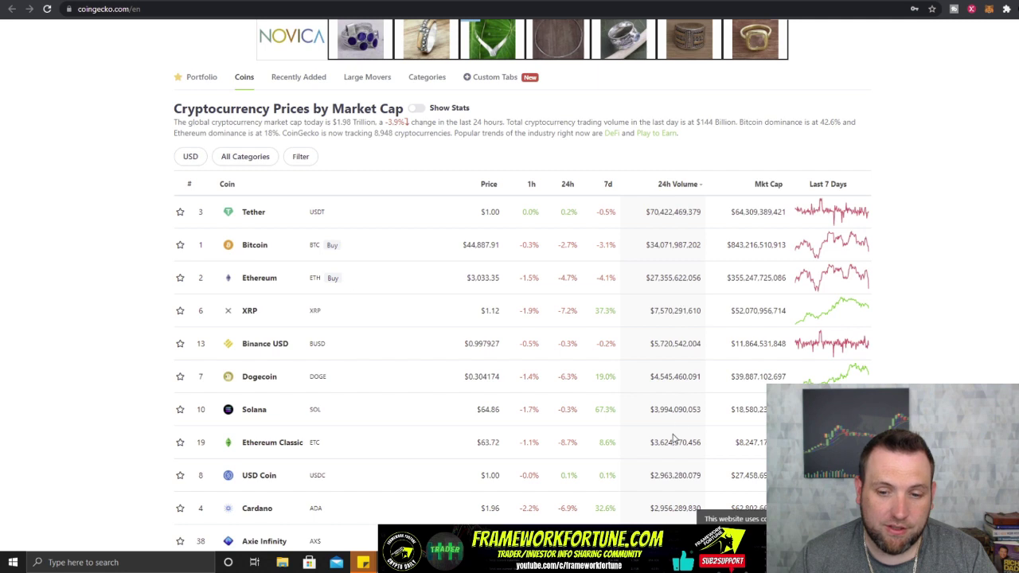
click(766, 188)
click(768, 189)
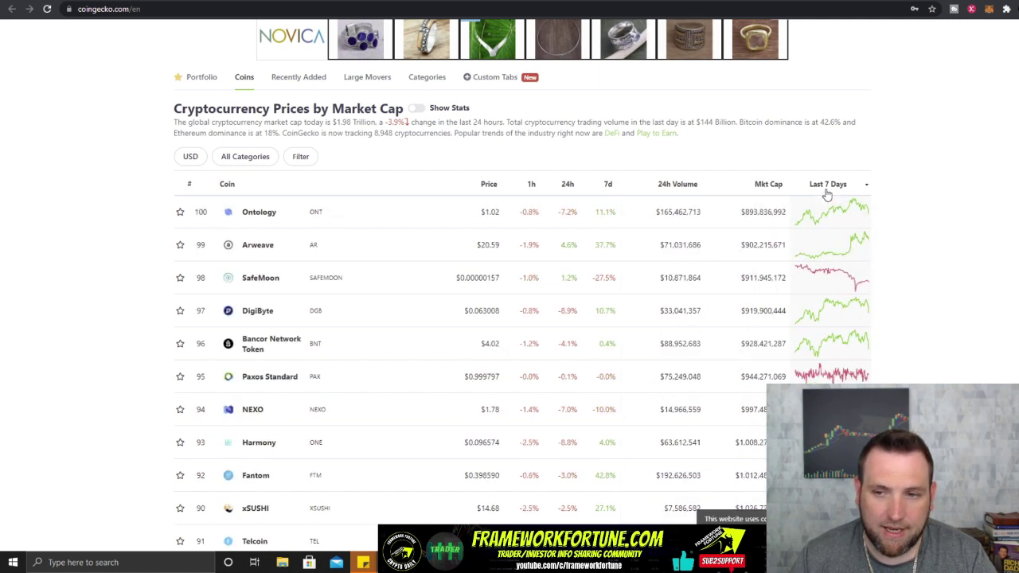
Step: Sort the coin list by 7d price change with the biggest gainers first
click(611, 185)
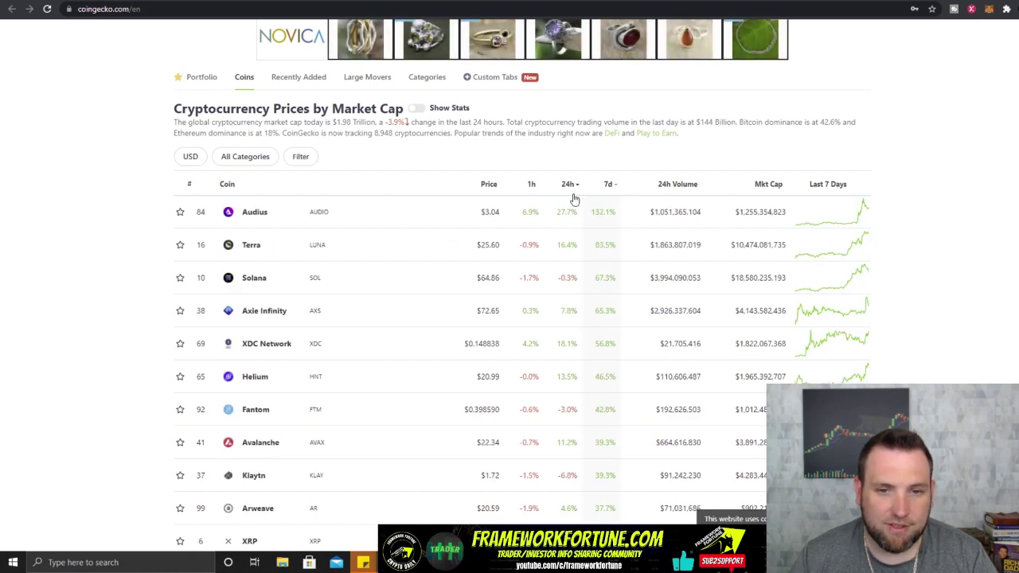
scroll(455, 230, up, 2)
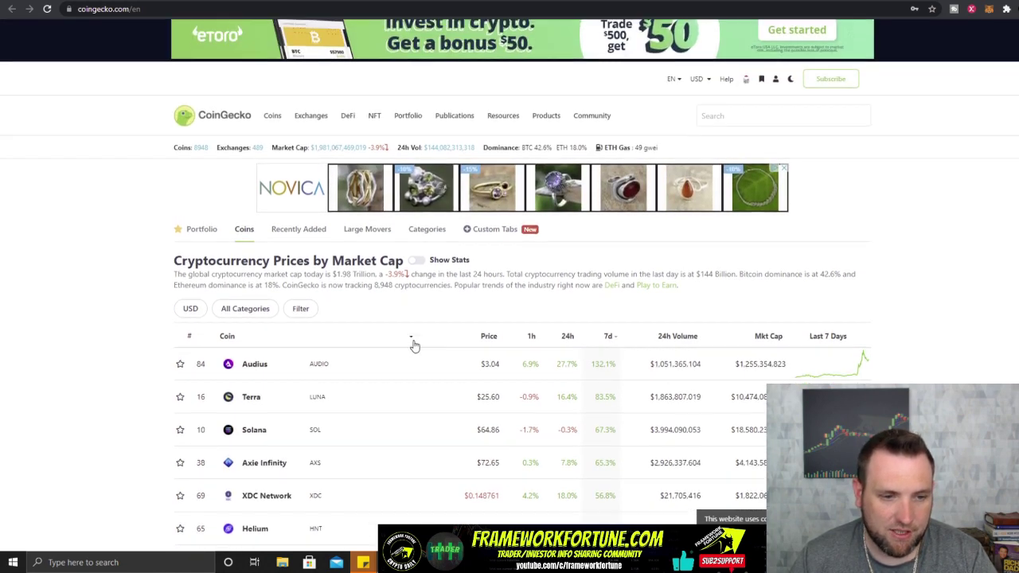
scroll(415, 346, down, 1)
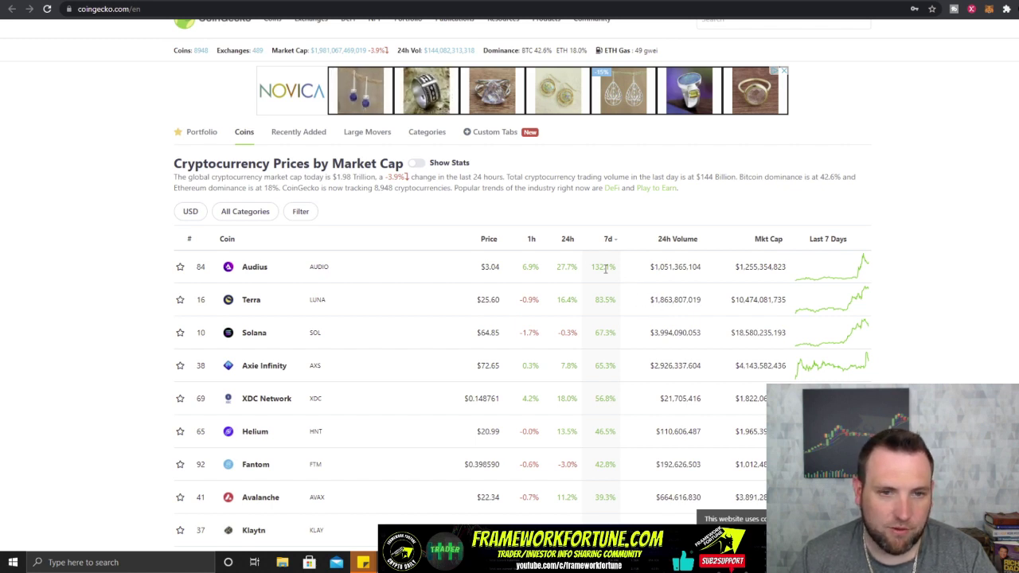
Step: Show the extra filters of the coin list and review the available platforms and hashing algorithms
scroll(374, 265, up, 1)
click(300, 266)
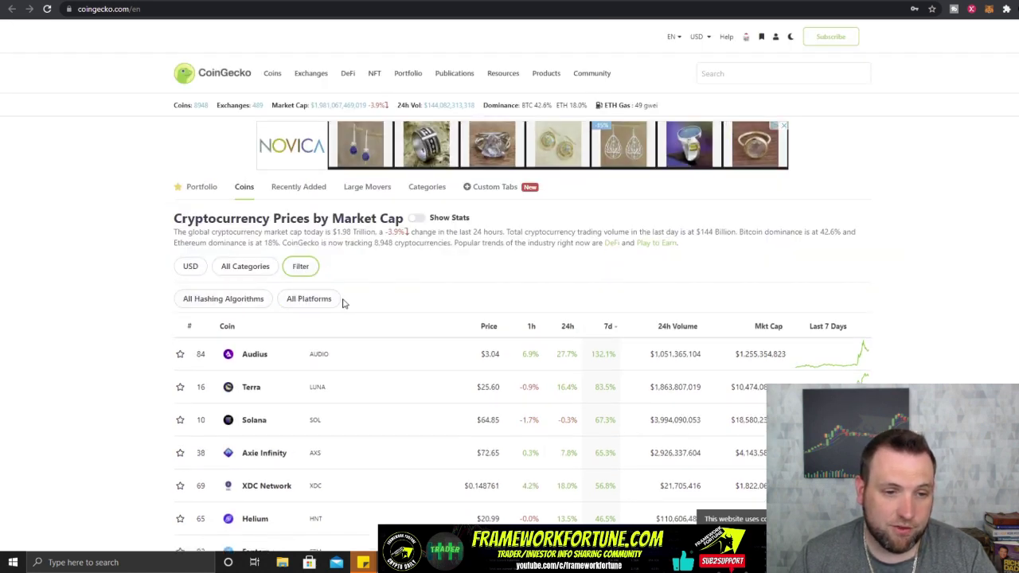
click(307, 298)
scroll(438, 379, down, 1)
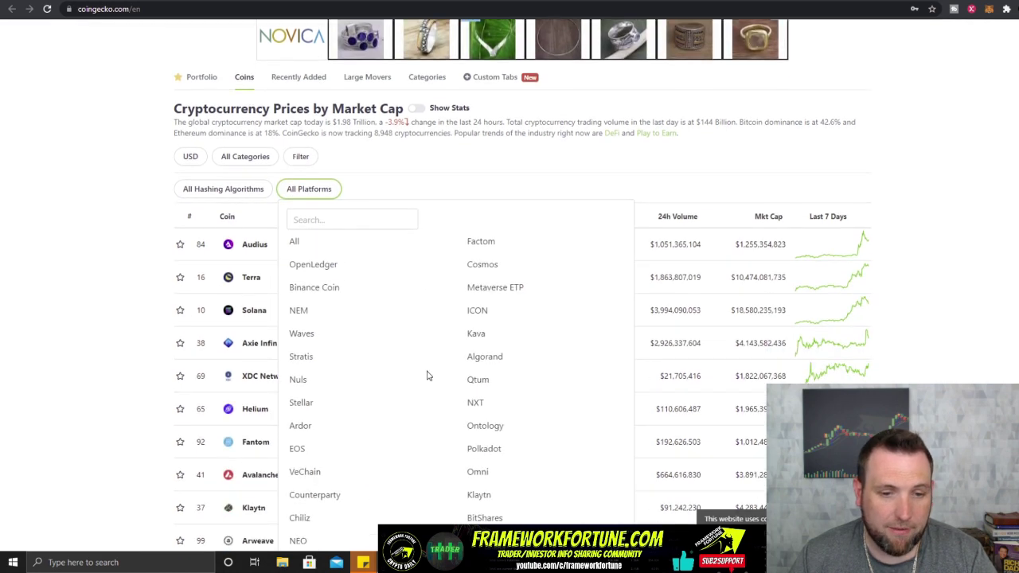
scroll(427, 374, down, 1)
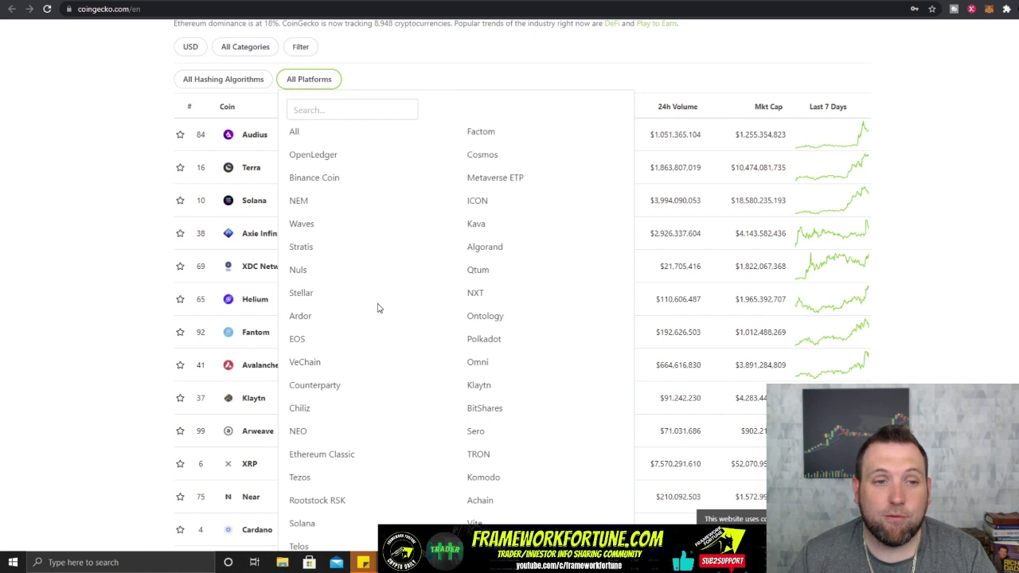
click(230, 80)
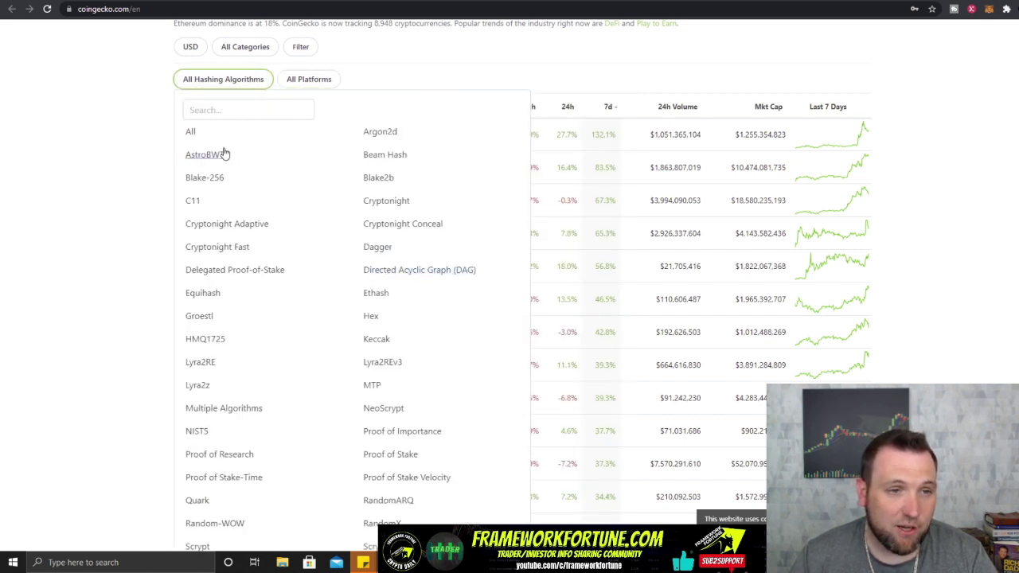
scroll(295, 236, down, 1)
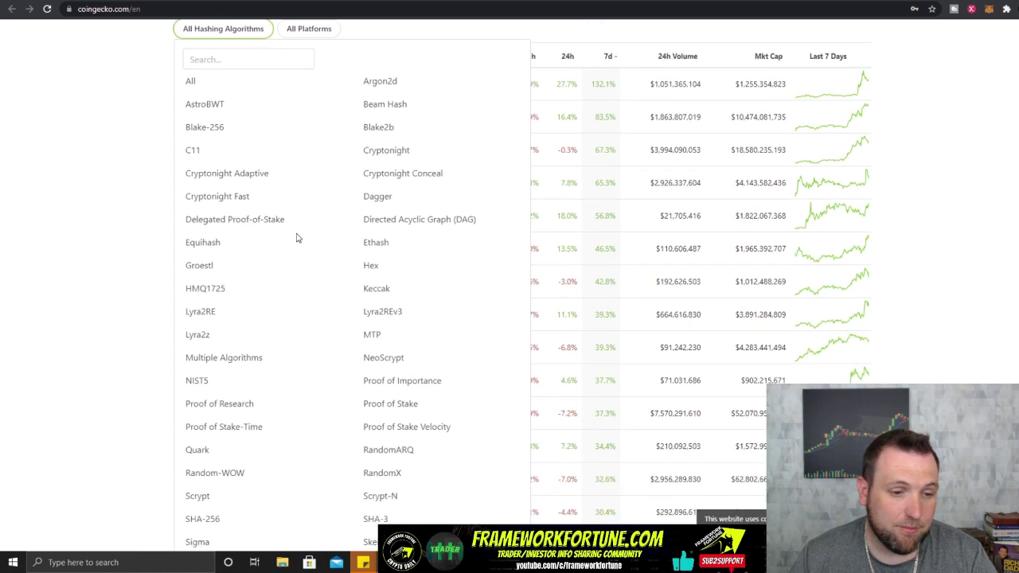
scroll(286, 223, up, 3)
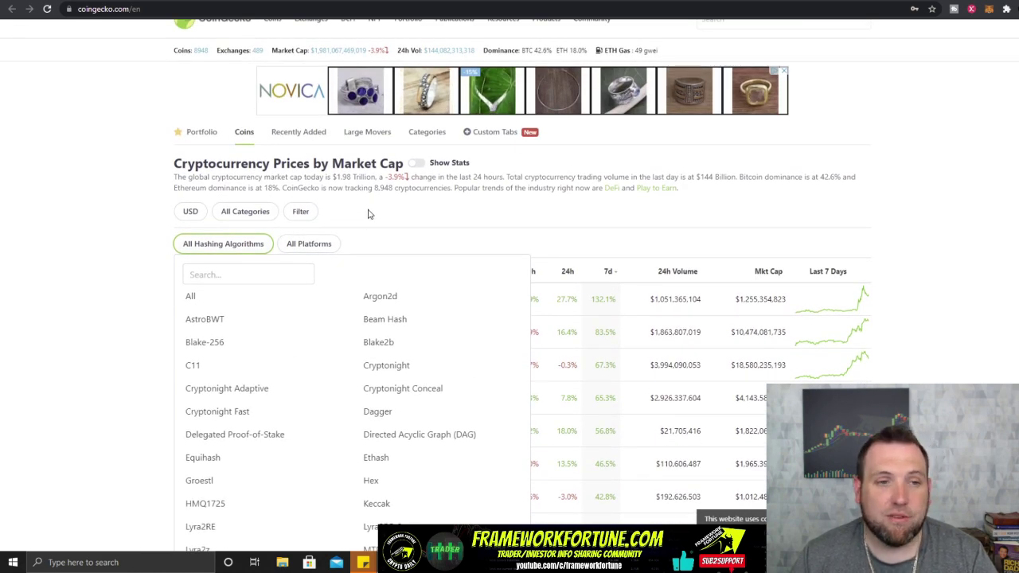
Step: Review the cryptocurrencies, Bitcoin units and fiat currencies in which the coin prices can be displayed
click(191, 211)
scroll(341, 225, down, 2)
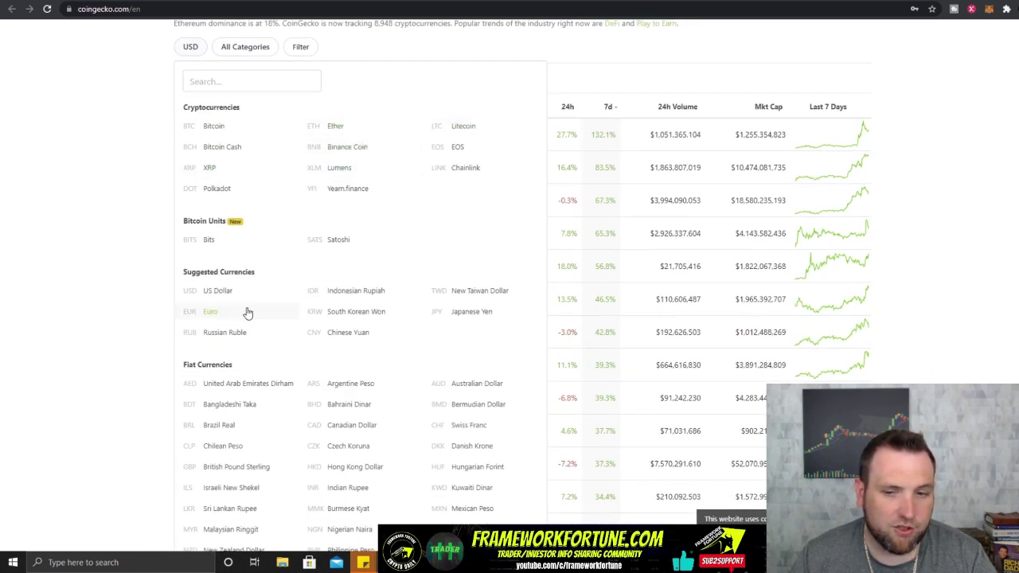
scroll(266, 352, down, 4)
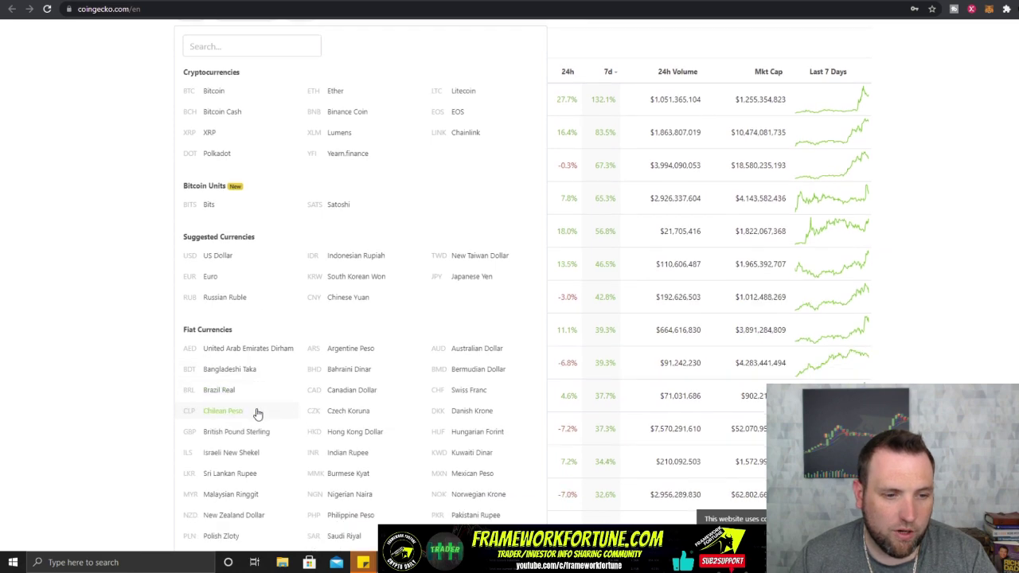
scroll(264, 293, up, 2)
scroll(288, 217, up, 4)
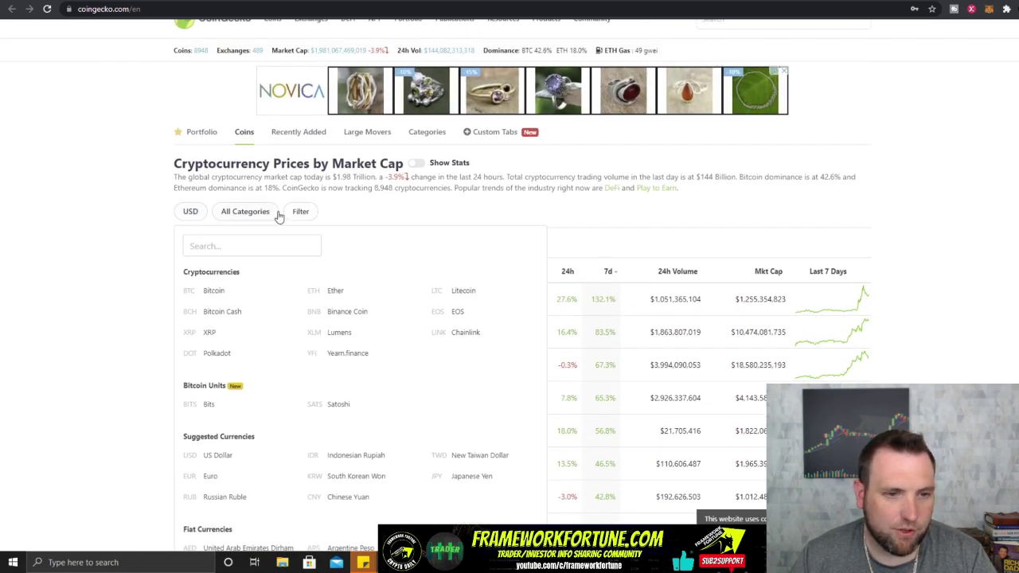
Step: Restrict the coin list to the NFT Index category
click(250, 212)
scroll(366, 232, down, 2)
scroll(342, 231, down, 8)
scroll(487, 235, up, 1)
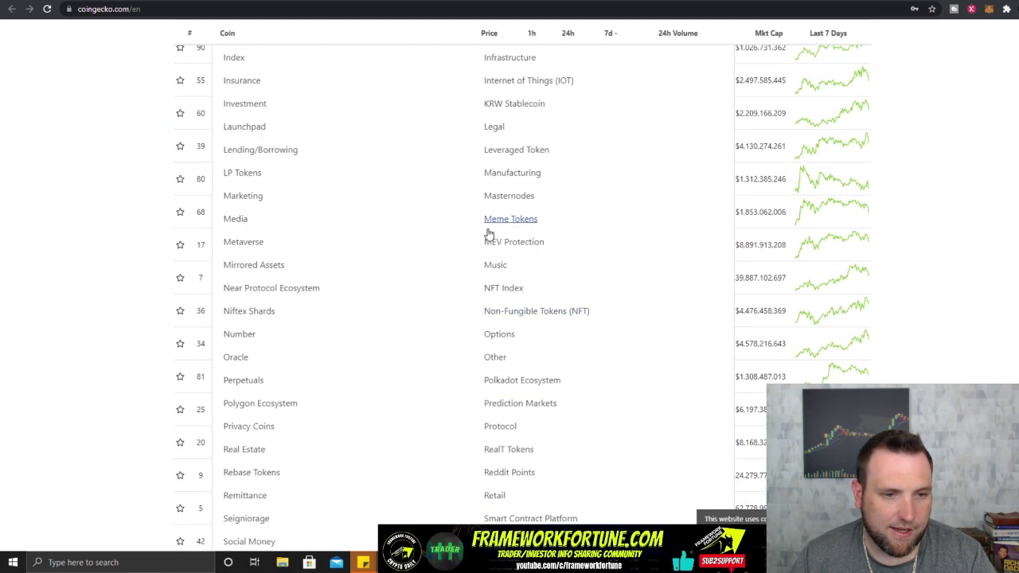
click(510, 290)
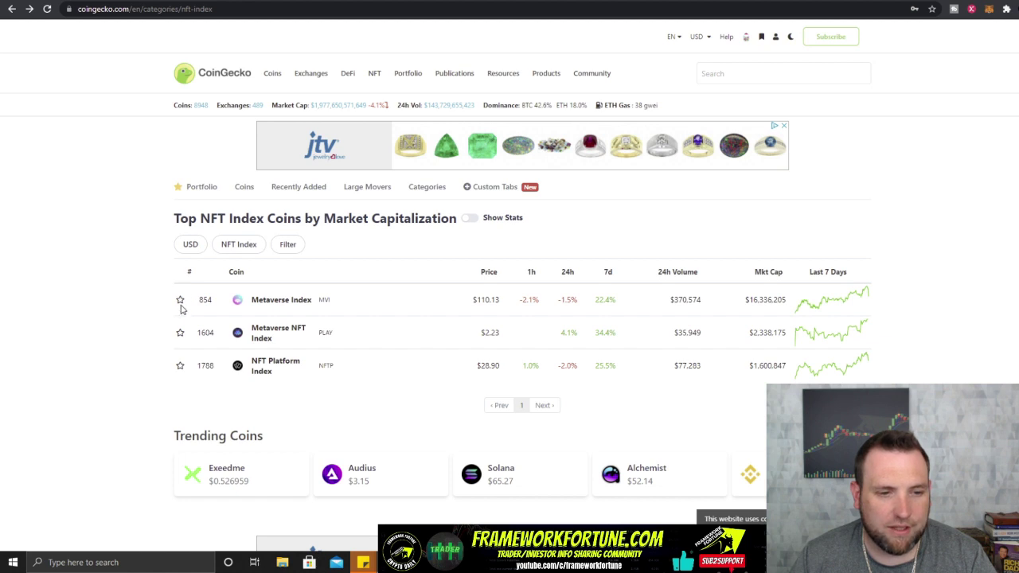
Step: Add the Metaverse Index coin to My Portfolio and reopen its portfolio choices
click(180, 301)
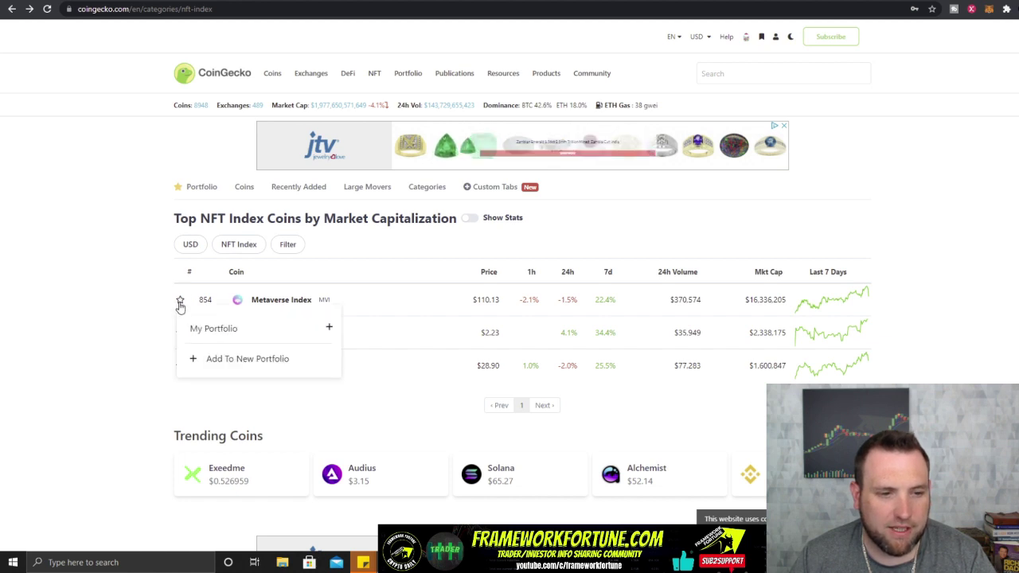
click(251, 328)
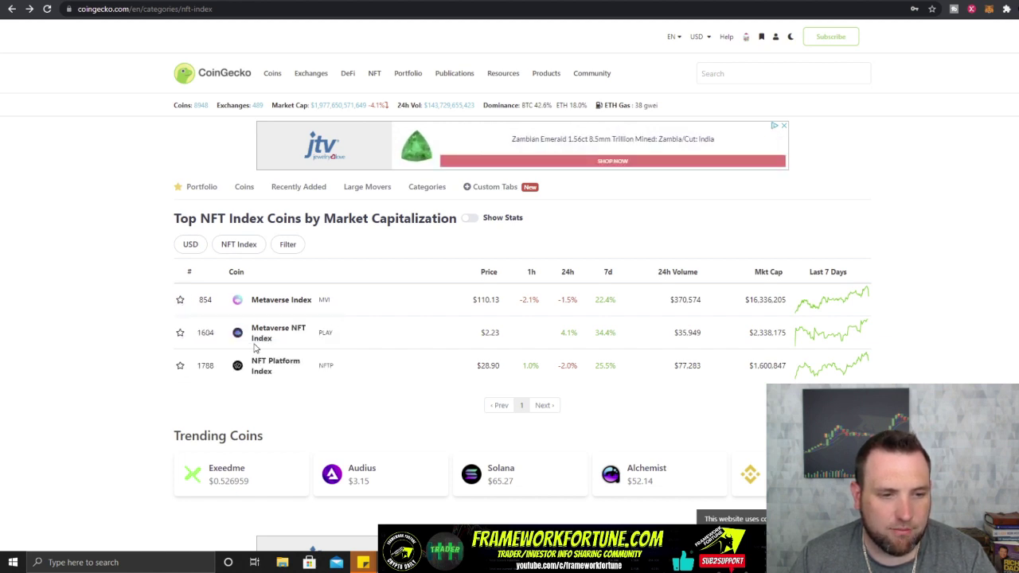
click(180, 300)
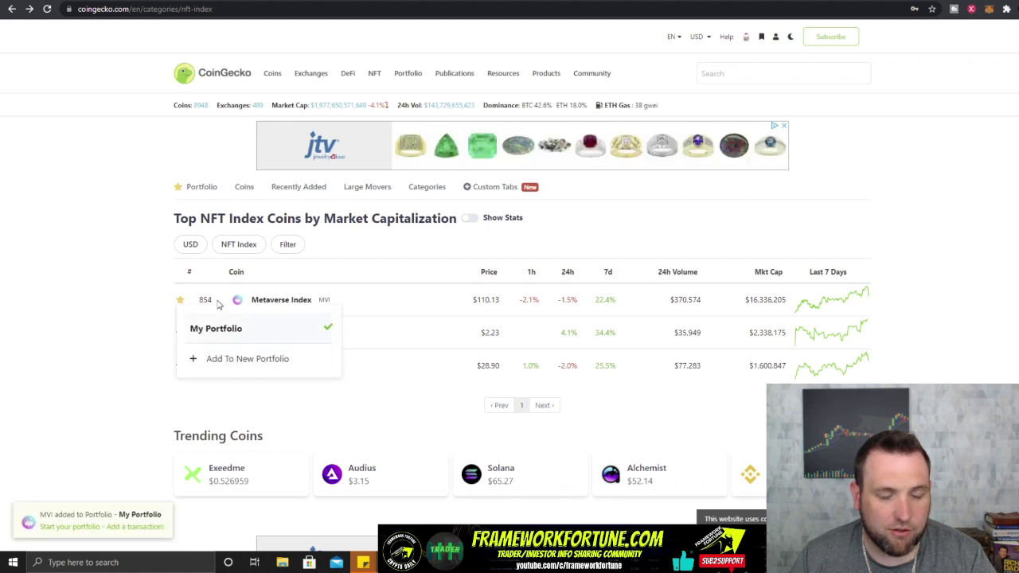
Step: Open the portfolio page and review the coins and balances in My Portfolio
click(188, 187)
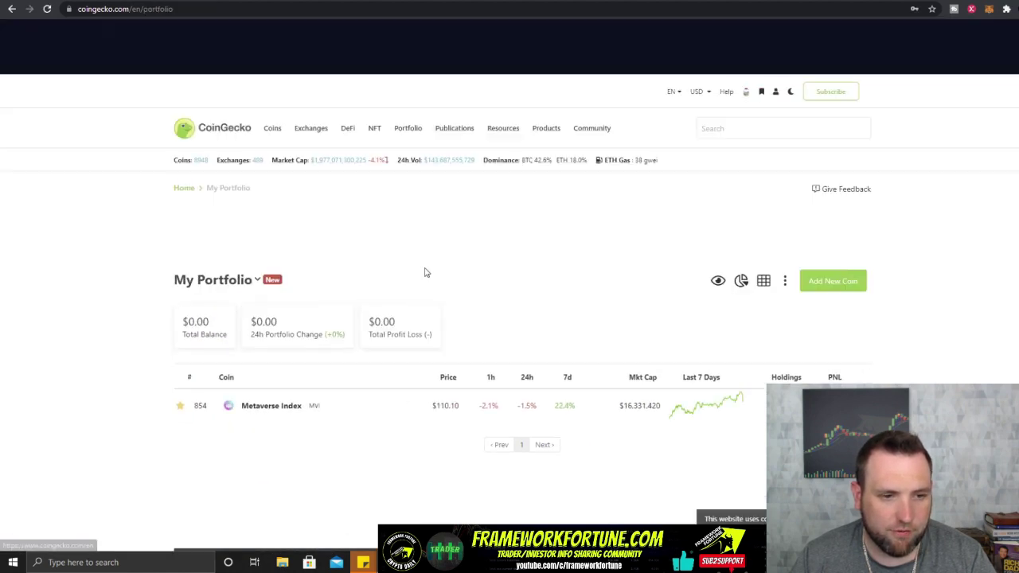
scroll(435, 264, down, 3)
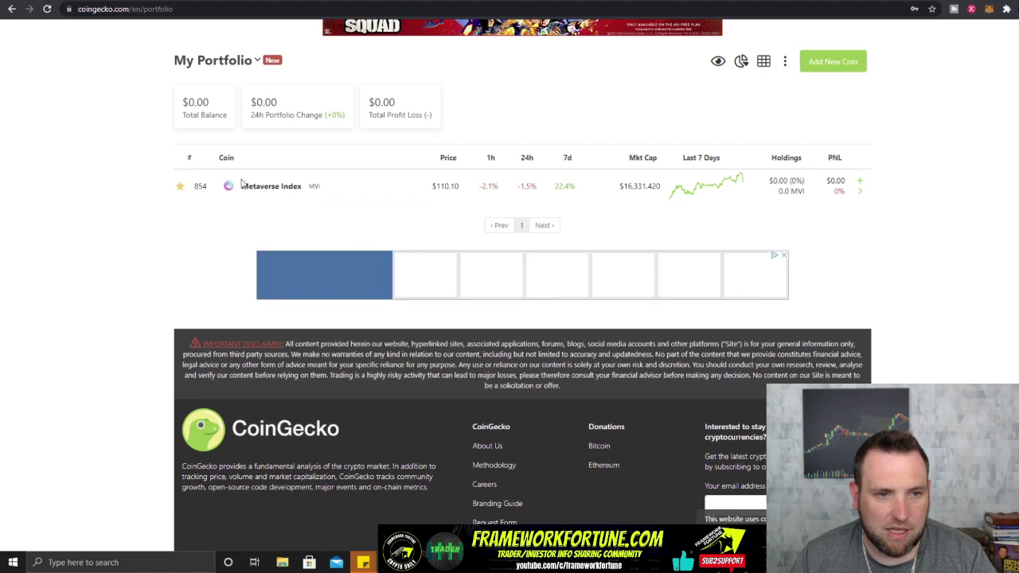
scroll(618, 214, up, 2)
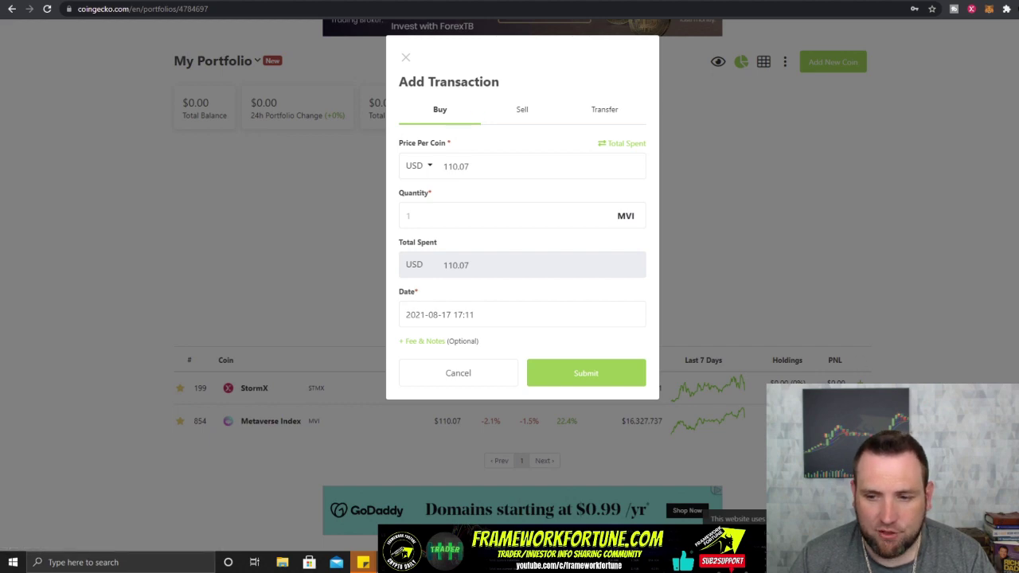
Step: Look at the sell form for a Metaverse Index transaction and close it without saving
click(522, 109)
click(432, 166)
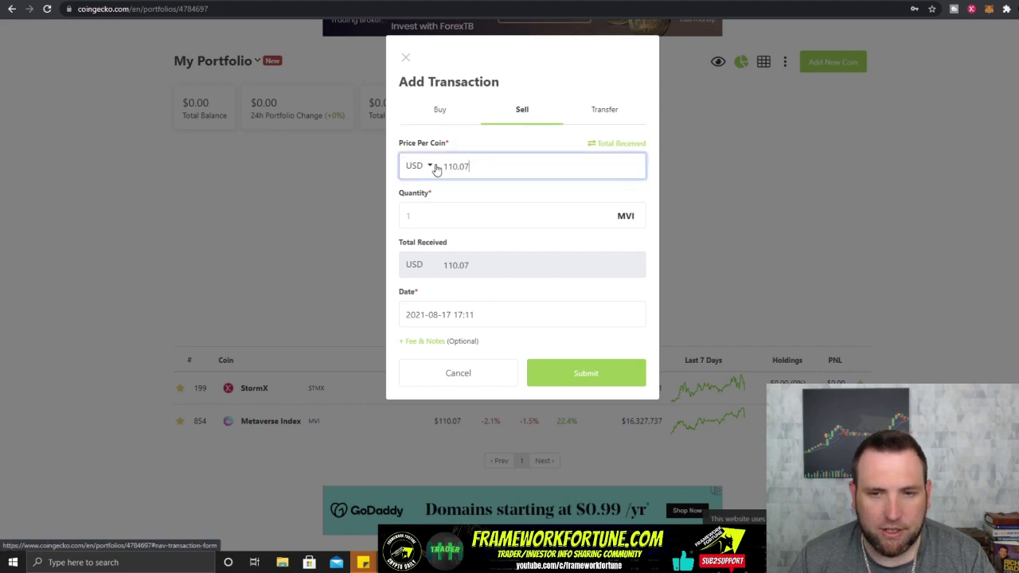
click(466, 379)
Step: Open the transaction overview of StormX from My Portfolio and look through it
drag(899, 429, 889, 289)
scroll(889, 289, down, 3)
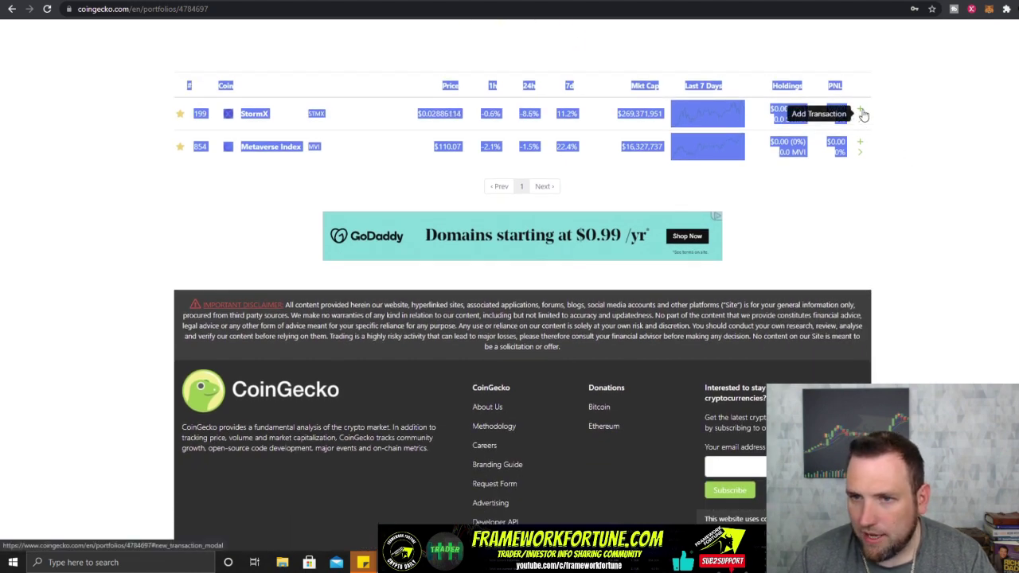
click(860, 121)
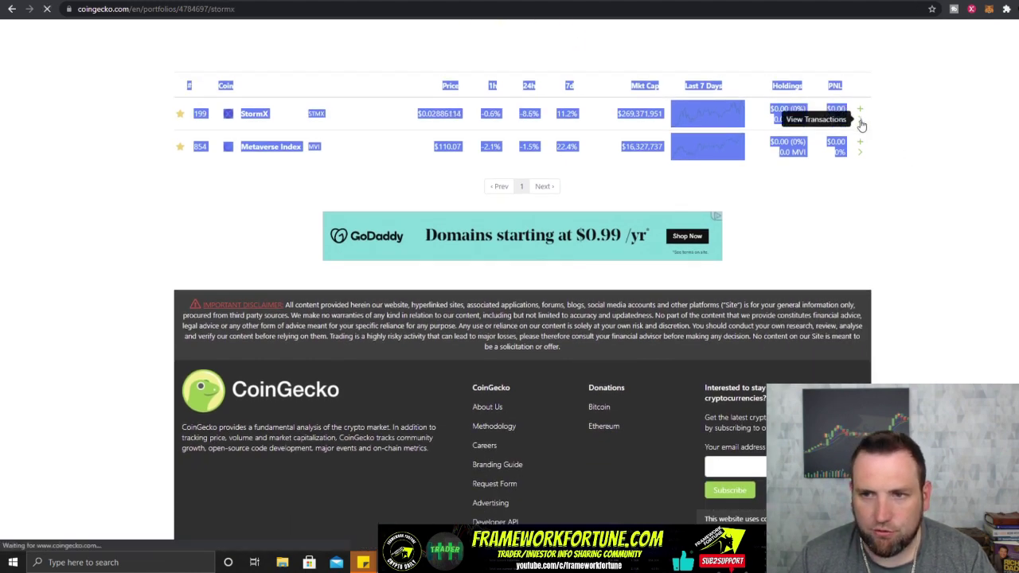
scroll(477, 227, down, 2)
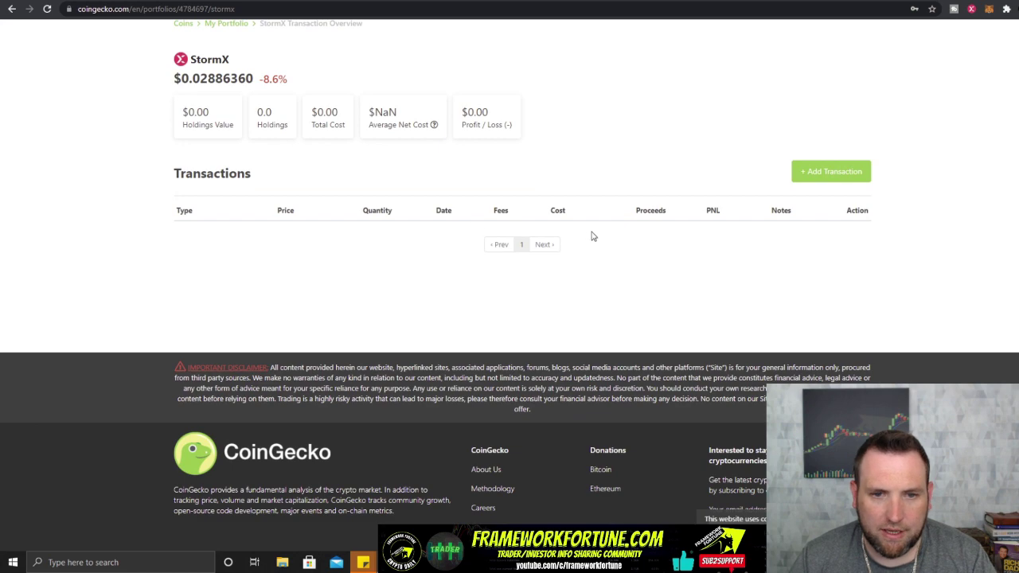
scroll(621, 187, up, 2)
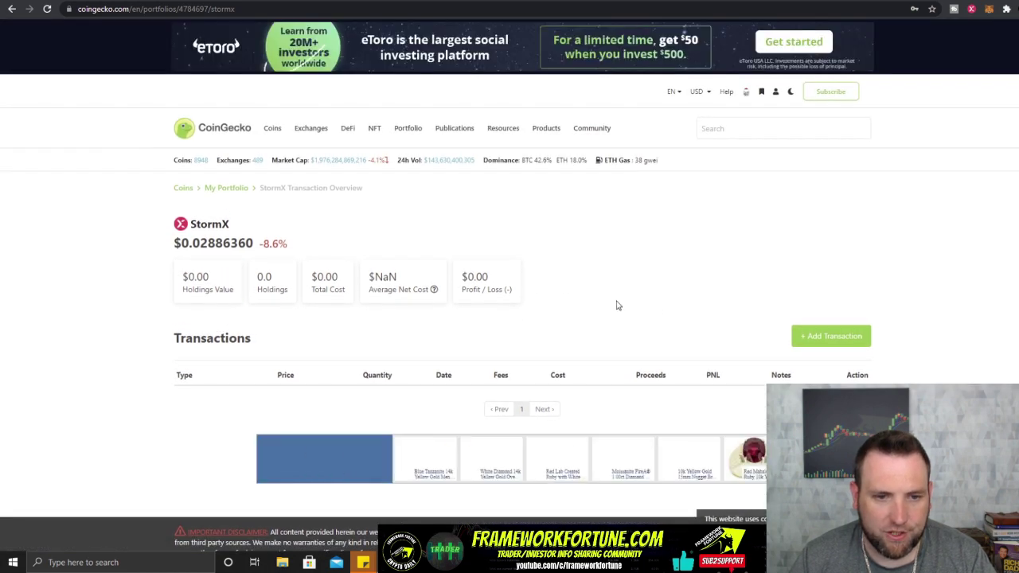
Step: Record a StormX buy transaction of 8000 STMX at a price of 0.02 USD per coin
click(831, 336)
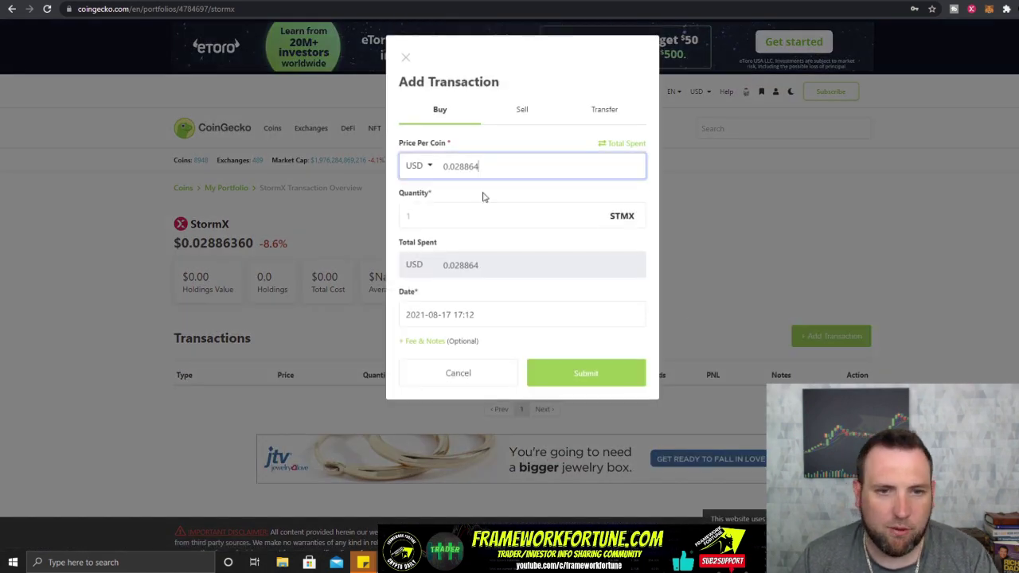
click(460, 217)
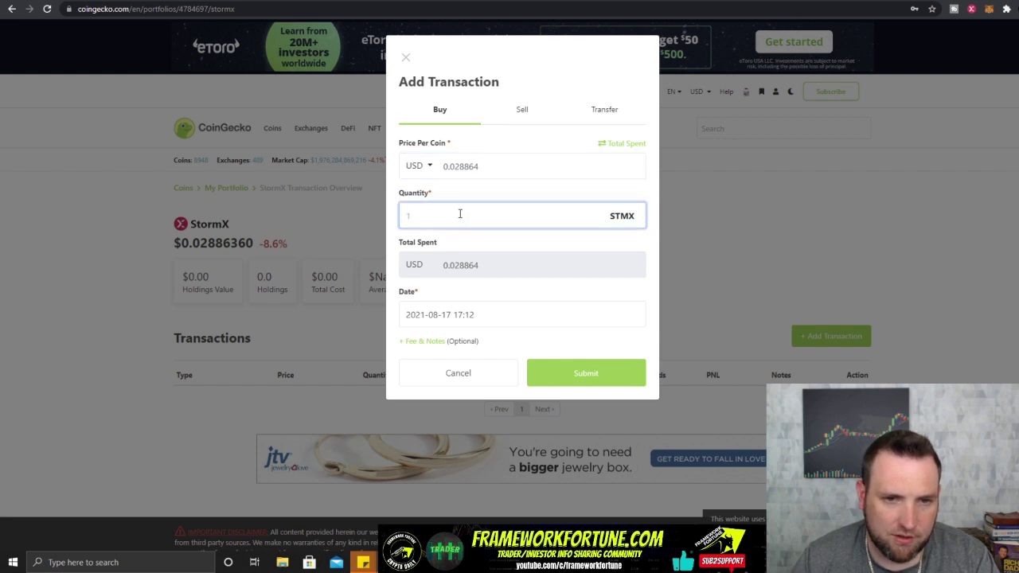
drag(480, 166, 459, 166)
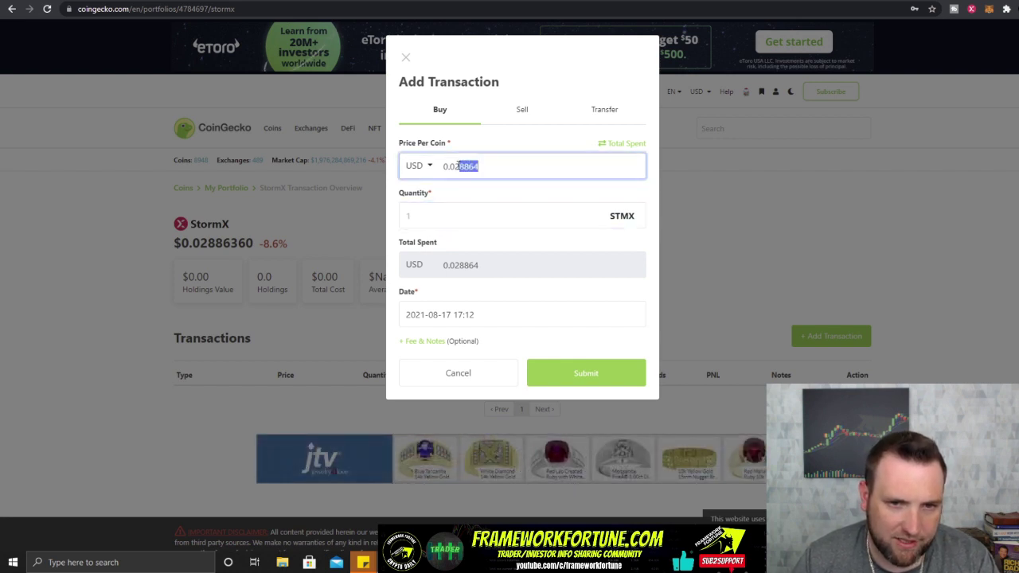
text(2)
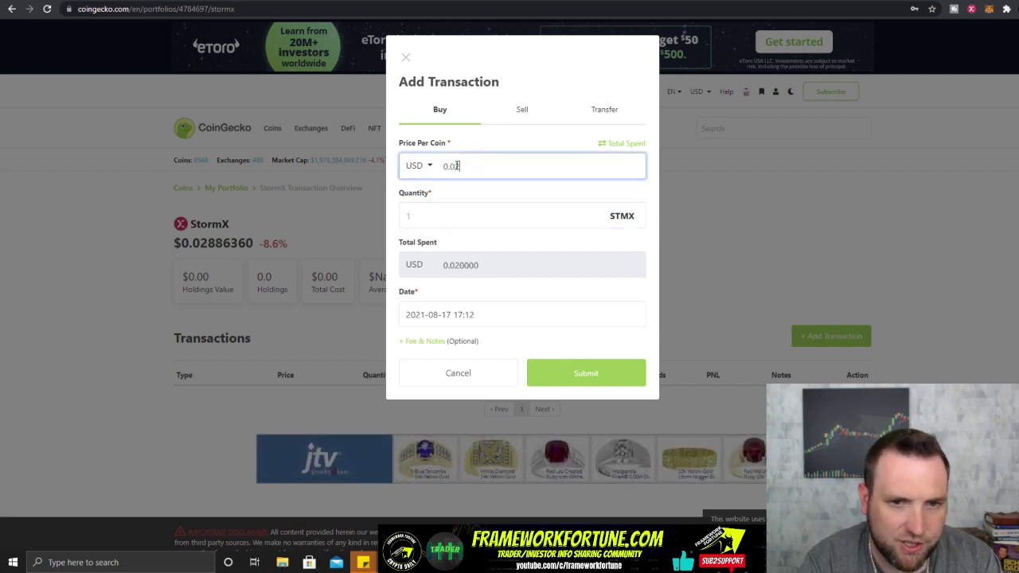
click(418, 216)
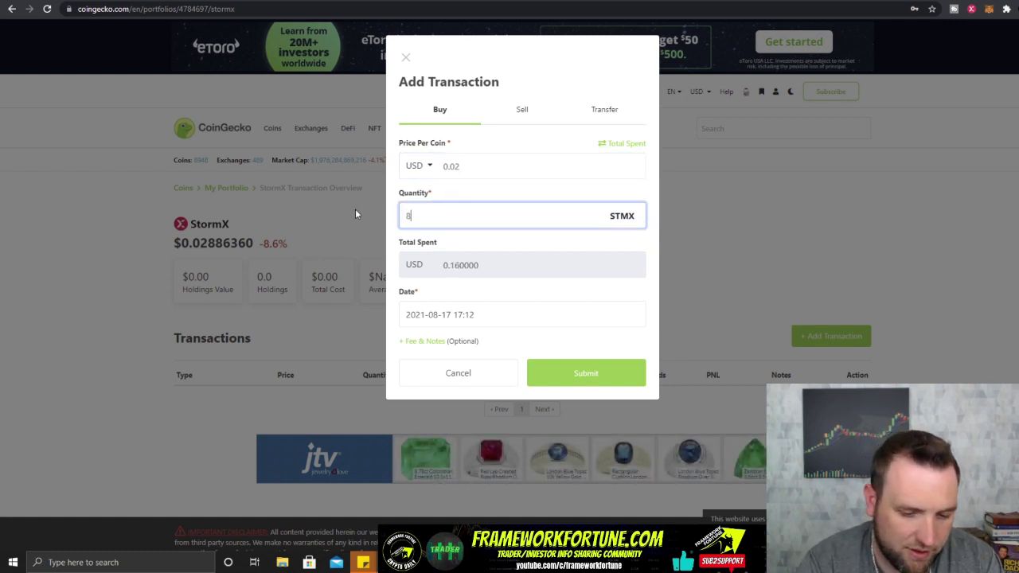
text(8000)
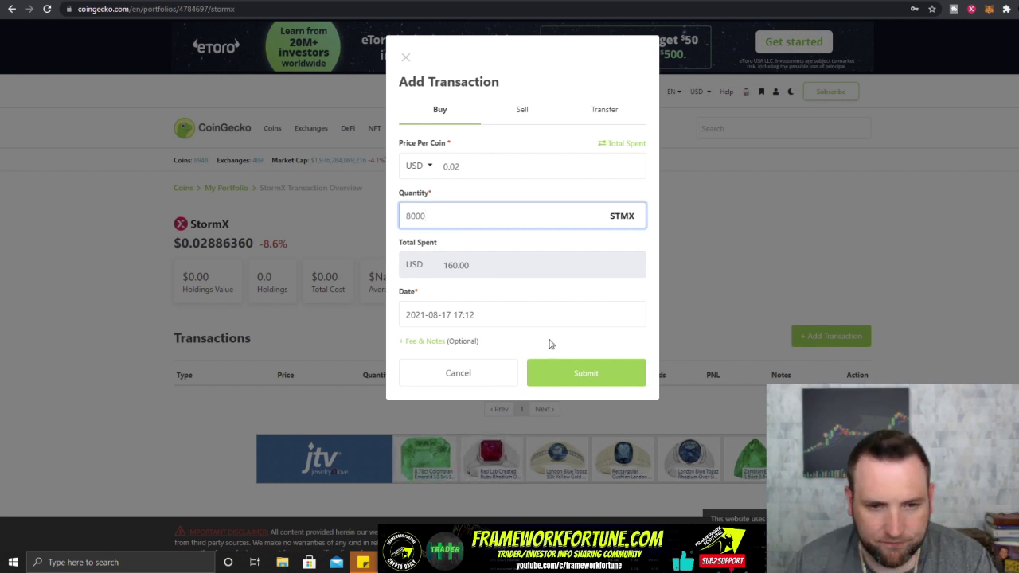
click(571, 372)
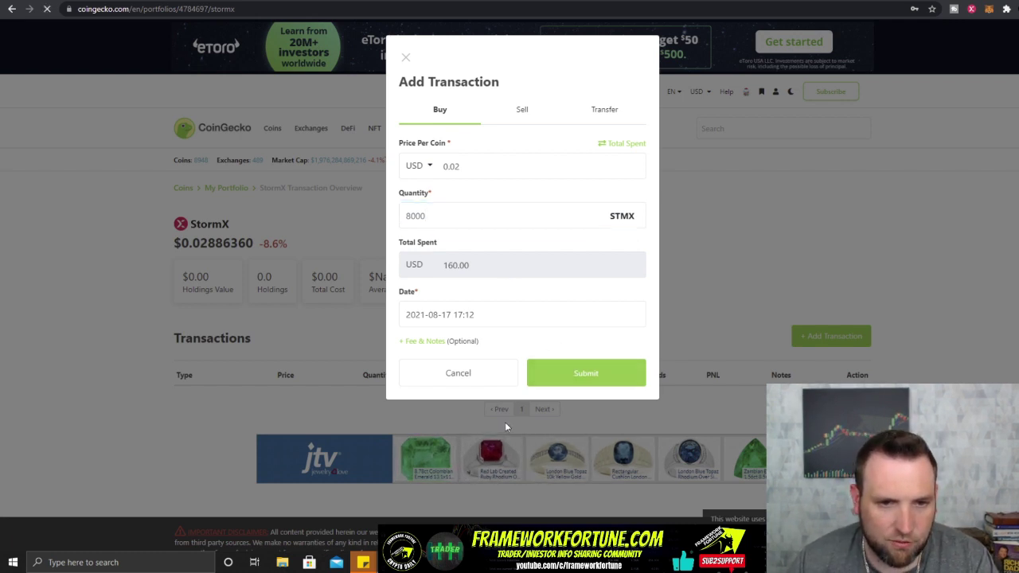
Step: Examine the profit and loss of the StormX buy transaction and briefly open its edit form without changing anything
scroll(526, 398, down, 2)
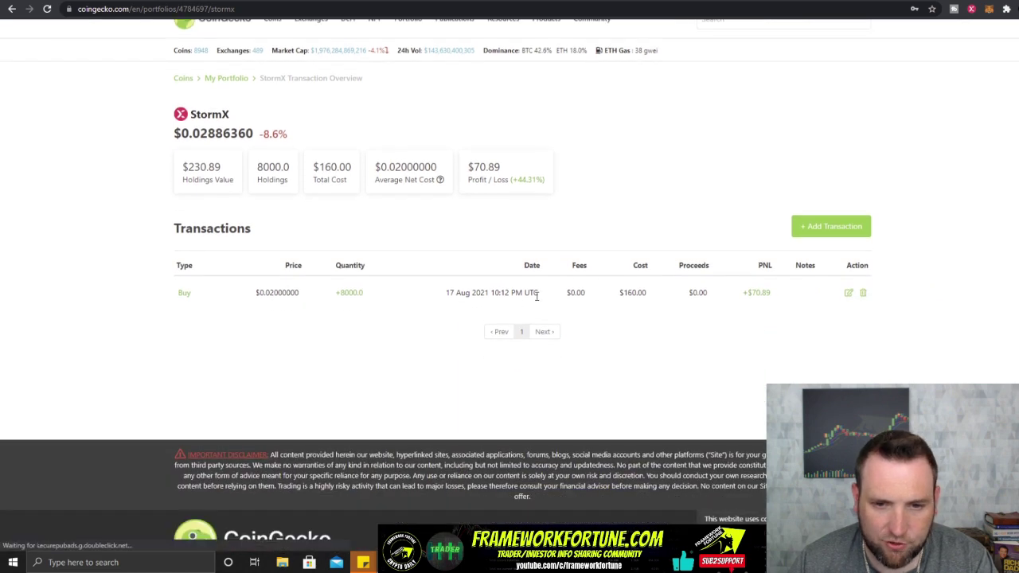
drag(744, 295, 778, 299)
click(760, 306)
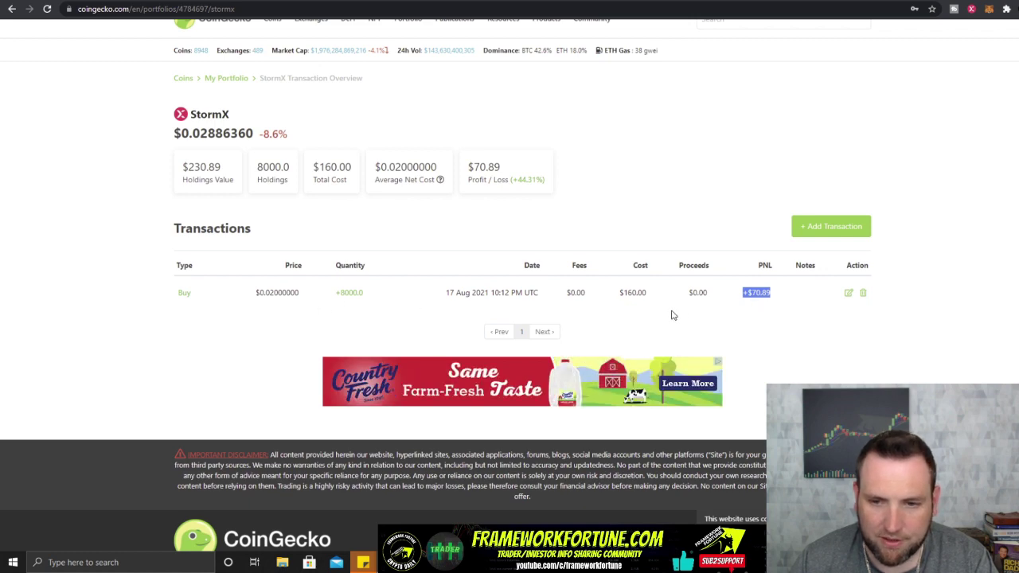
click(849, 292)
key(Escape)
scroll(562, 279, down, 2)
scroll(501, 227, up, 2)
scroll(513, 216, up, 2)
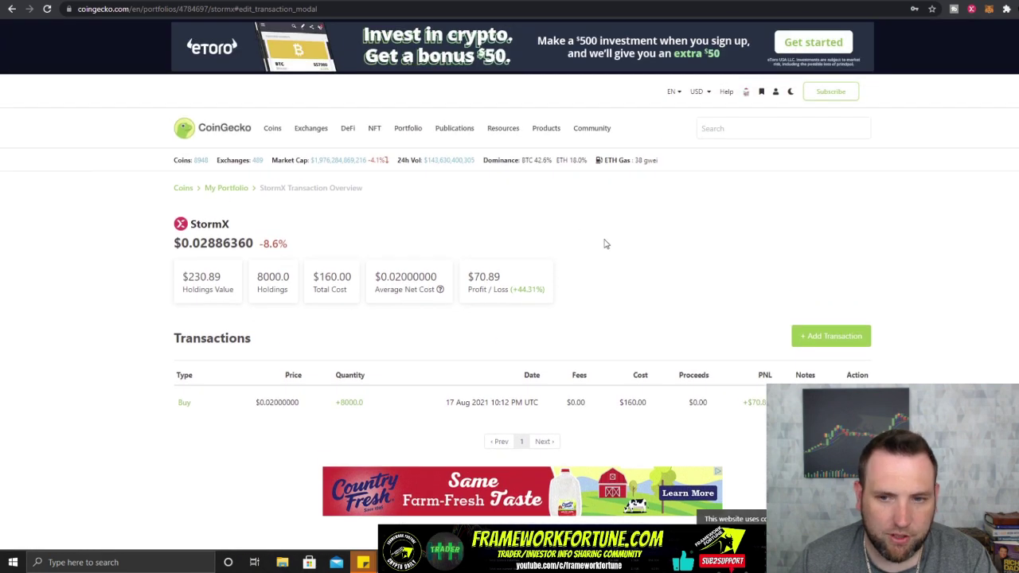
Step: Return to the My Portfolio overview and examine the site-wide market statistics, including the dominance and exchanges entries
click(223, 187)
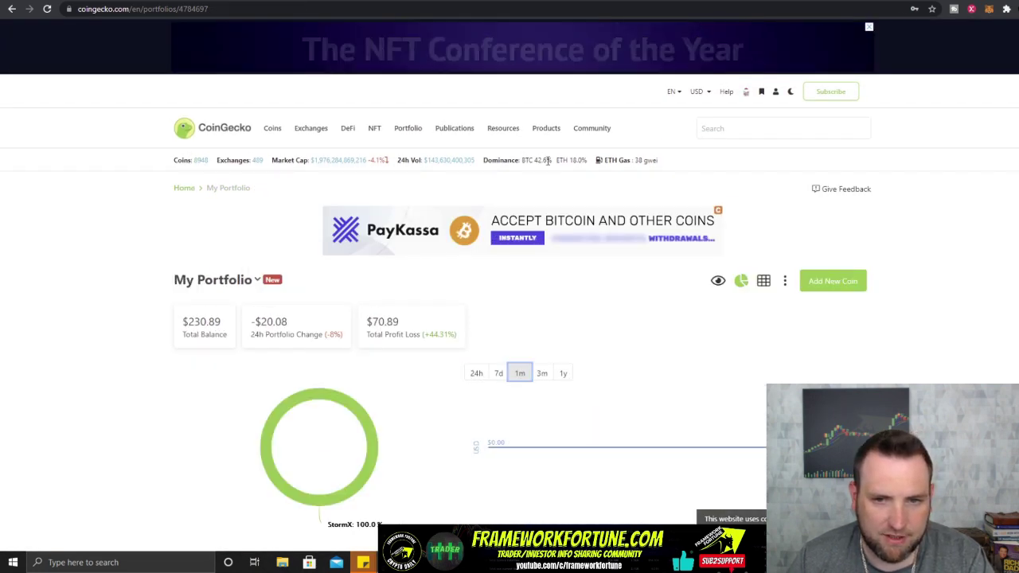
mouse_move(633, 163)
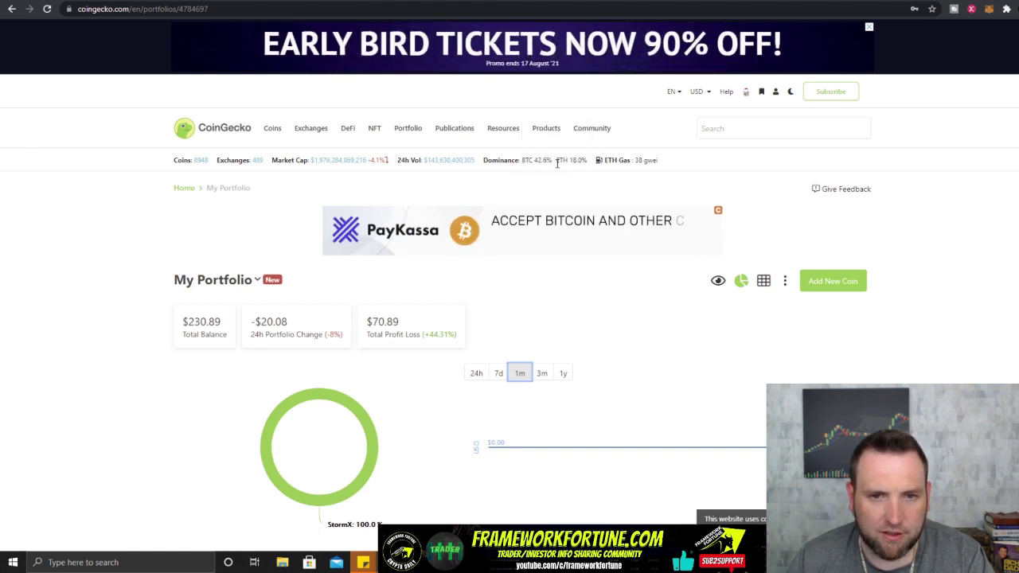
drag(593, 163, 482, 165)
click(476, 167)
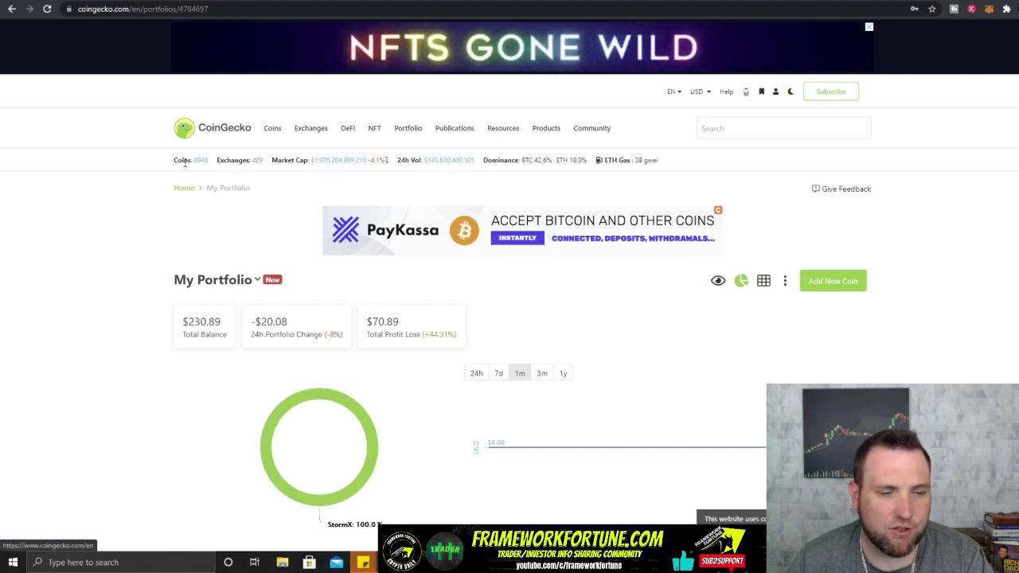
click(260, 161)
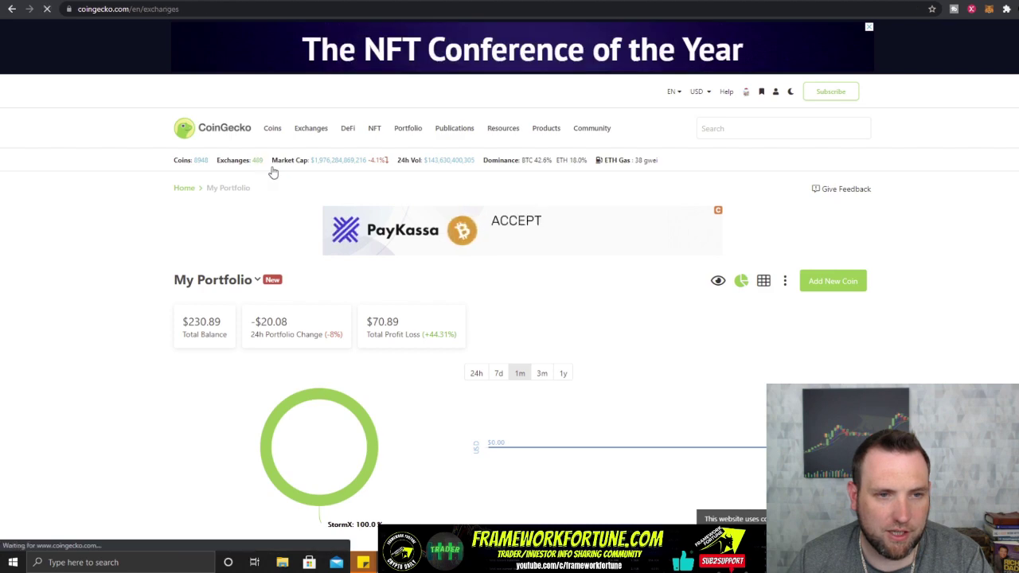
click(11, 11)
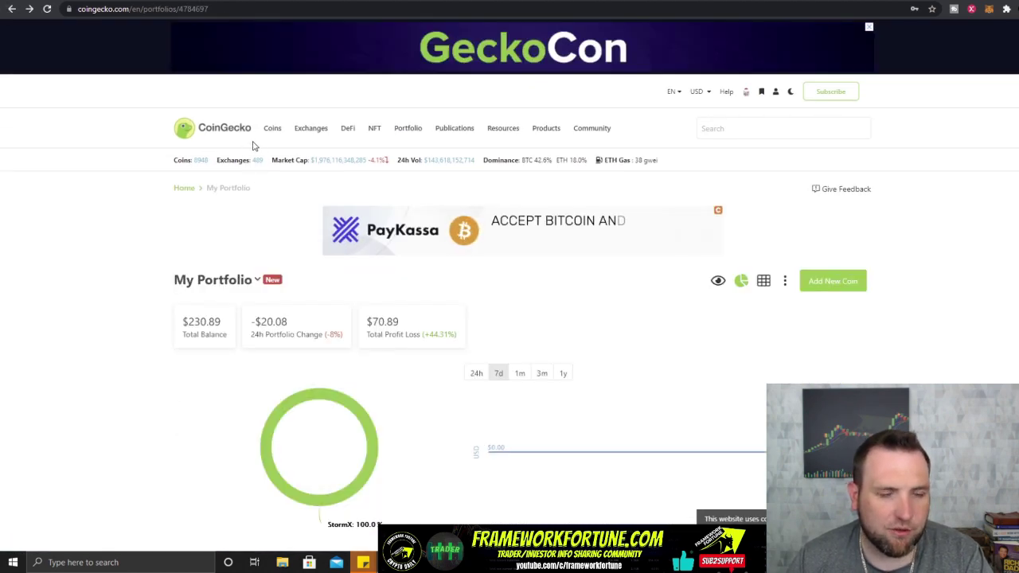
Step: Return to the coin list and review the recently added coins
mouse_move(281, 134)
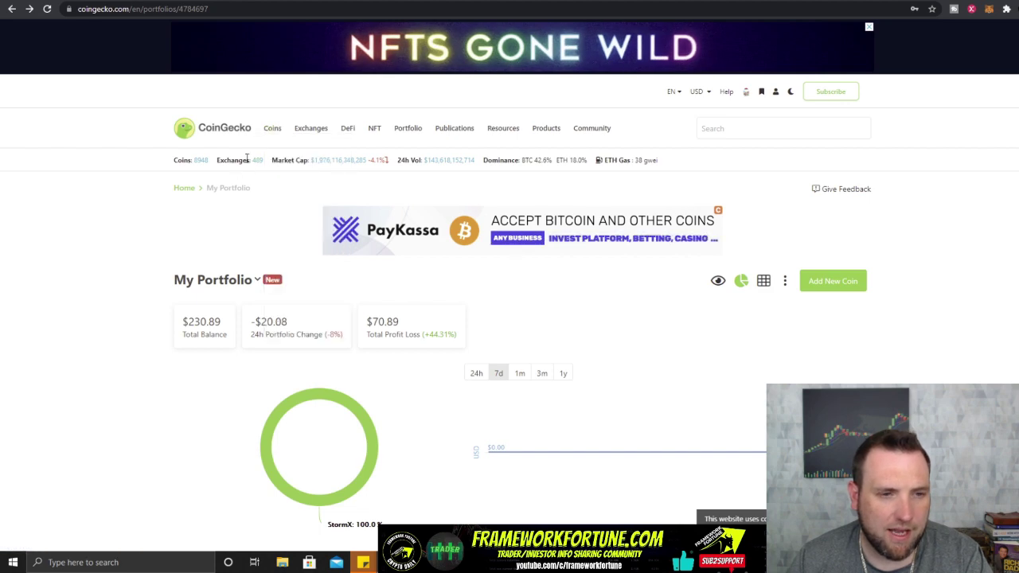
click(273, 129)
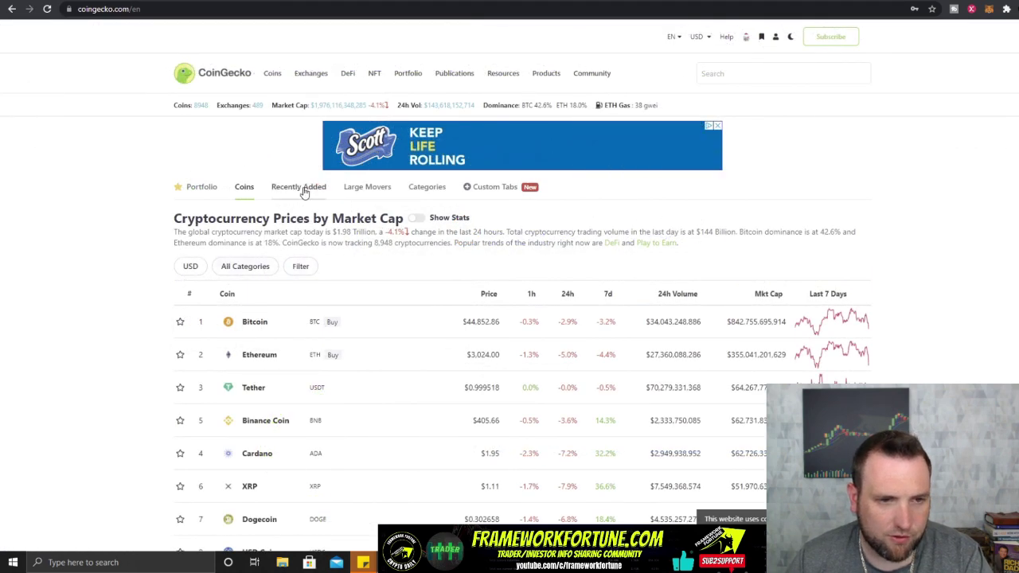
click(301, 189)
scroll(270, 231, down, 2)
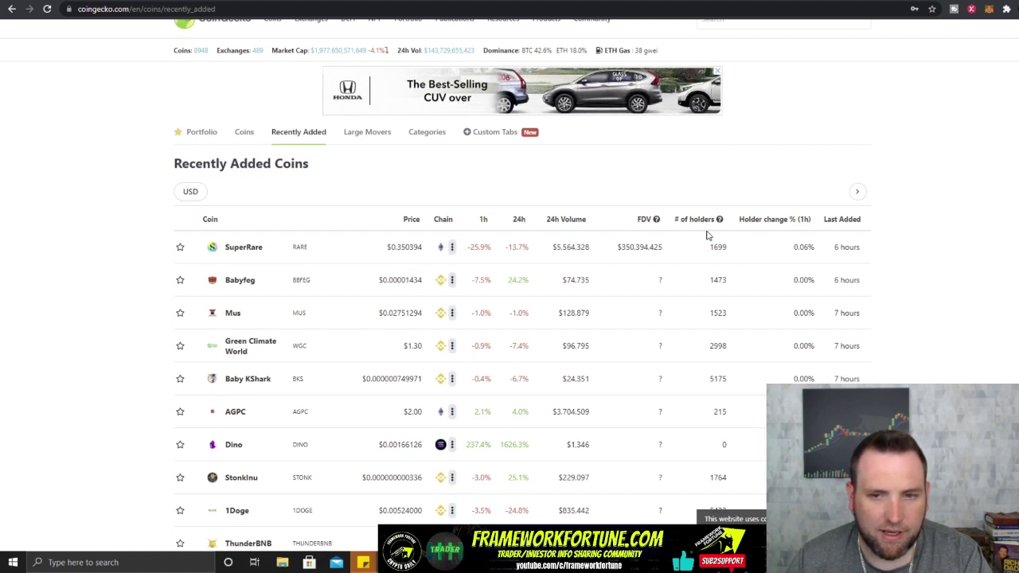
Step: Show the large movers and review the top gainers and top losers
click(367, 132)
scroll(418, 193, down, 2)
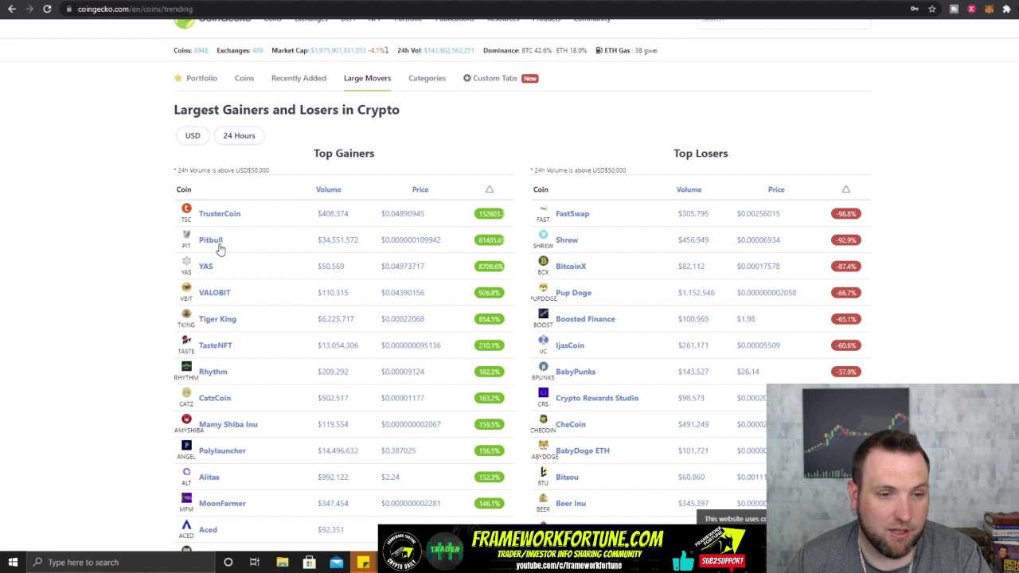
scroll(366, 140, down, 1)
scroll(354, 155, up, 1)
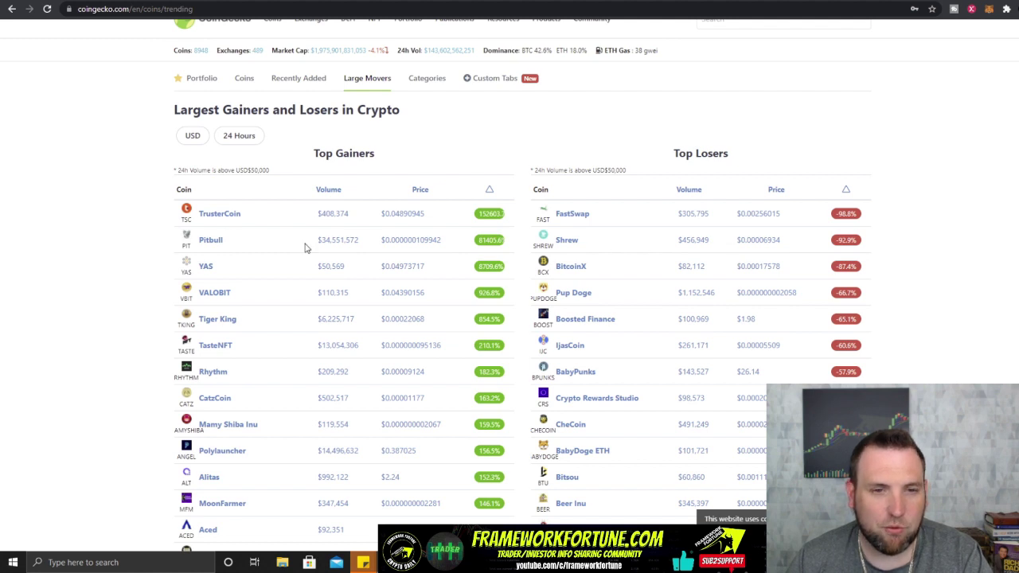
Step: Show the cryptocurrency categories and read through their ranking by market capitalization
click(427, 80)
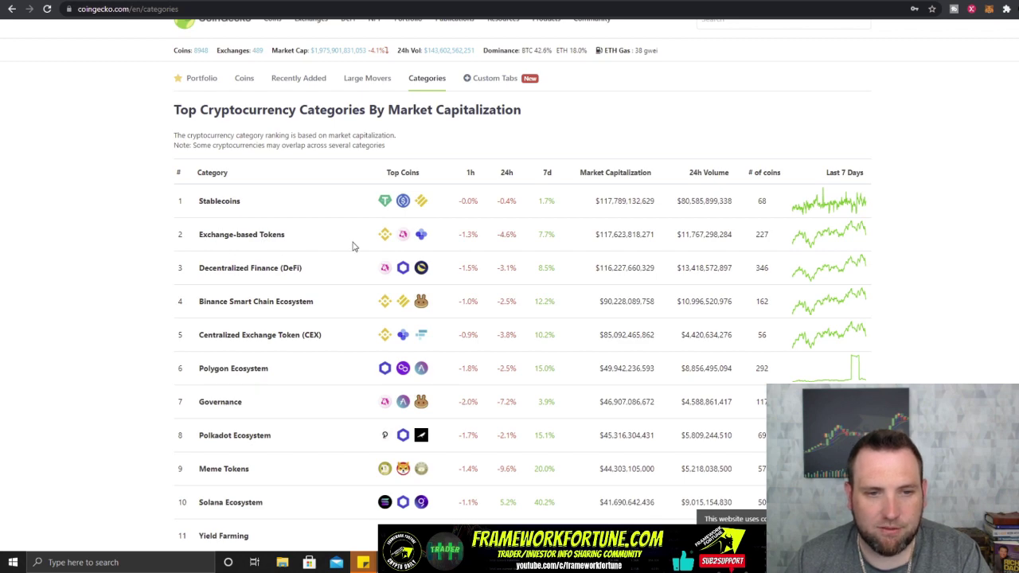
scroll(270, 263, down, 10)
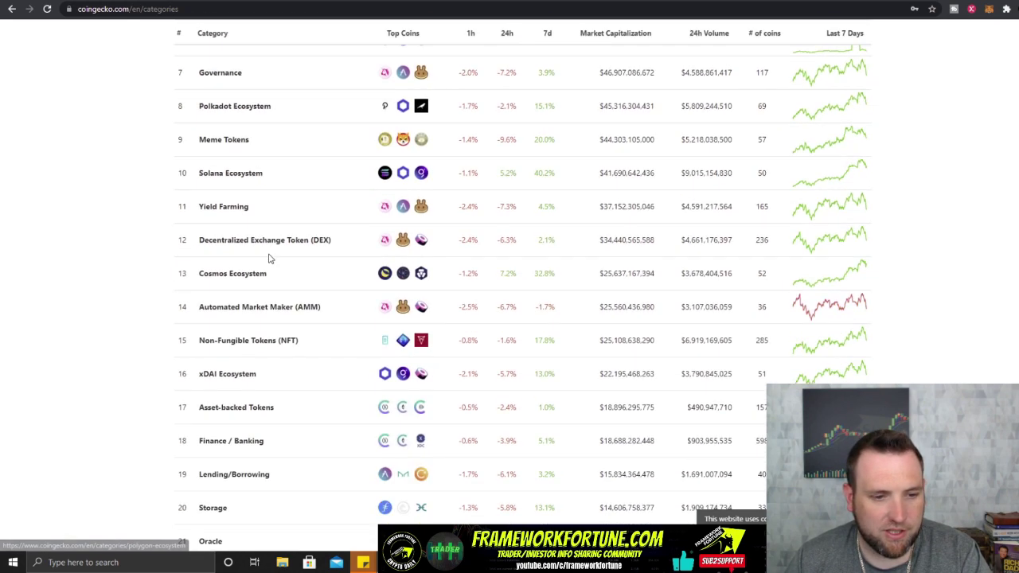
scroll(269, 258, down, 5)
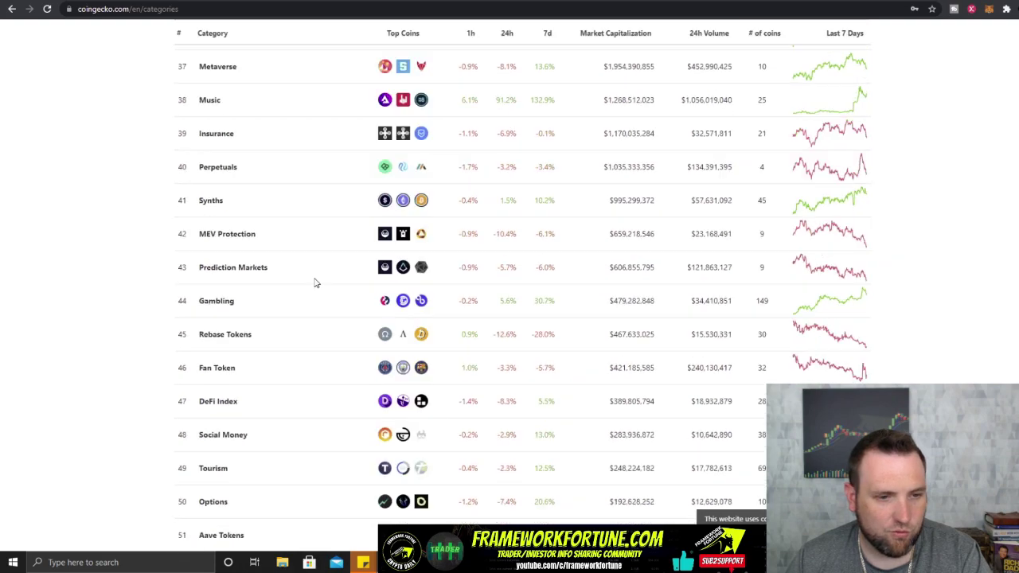
scroll(313, 281, up, 10)
scroll(354, 285, up, 3)
scroll(296, 316, down, 8)
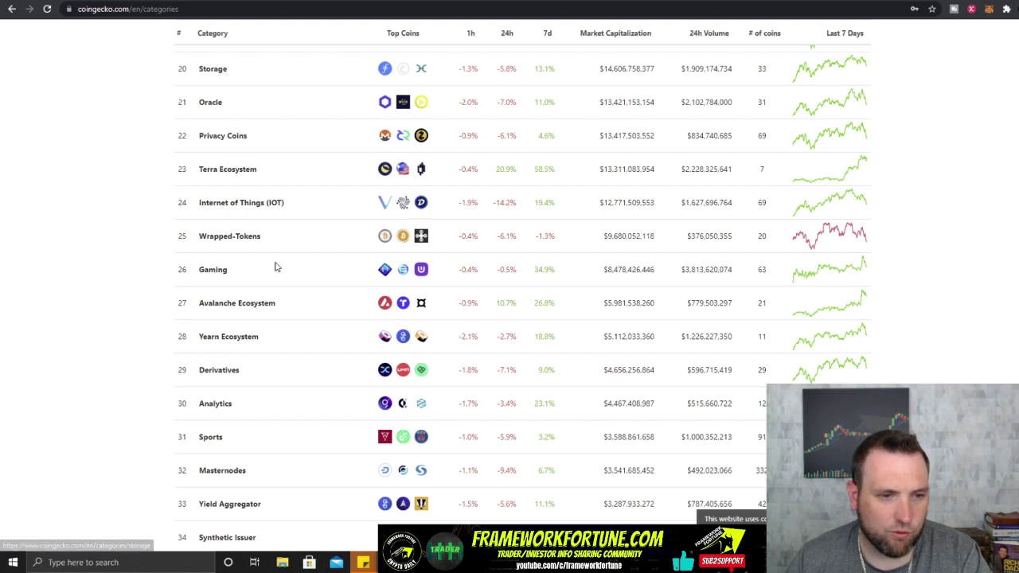
scroll(230, 232, down, 1)
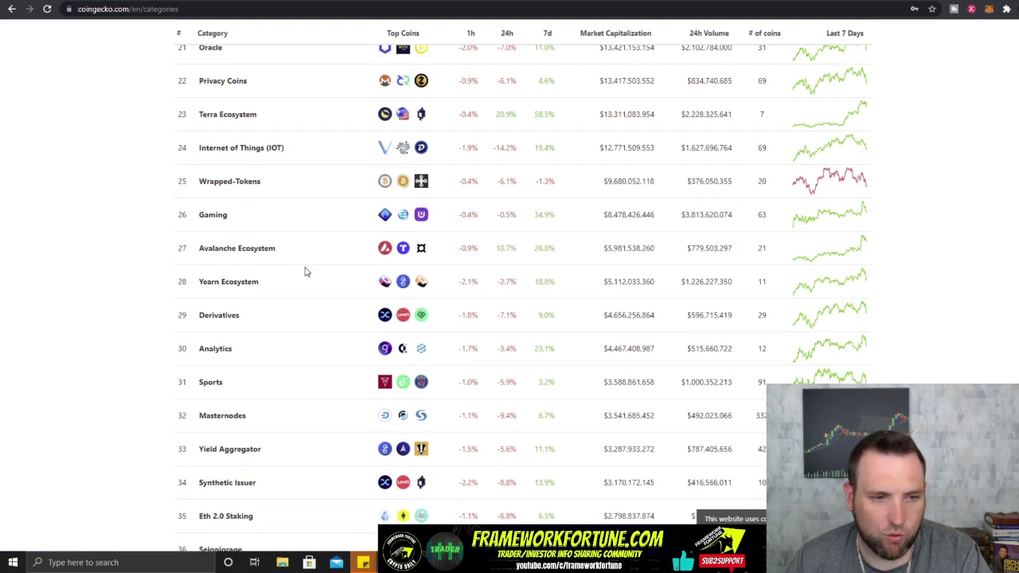
scroll(301, 271, down, 1)
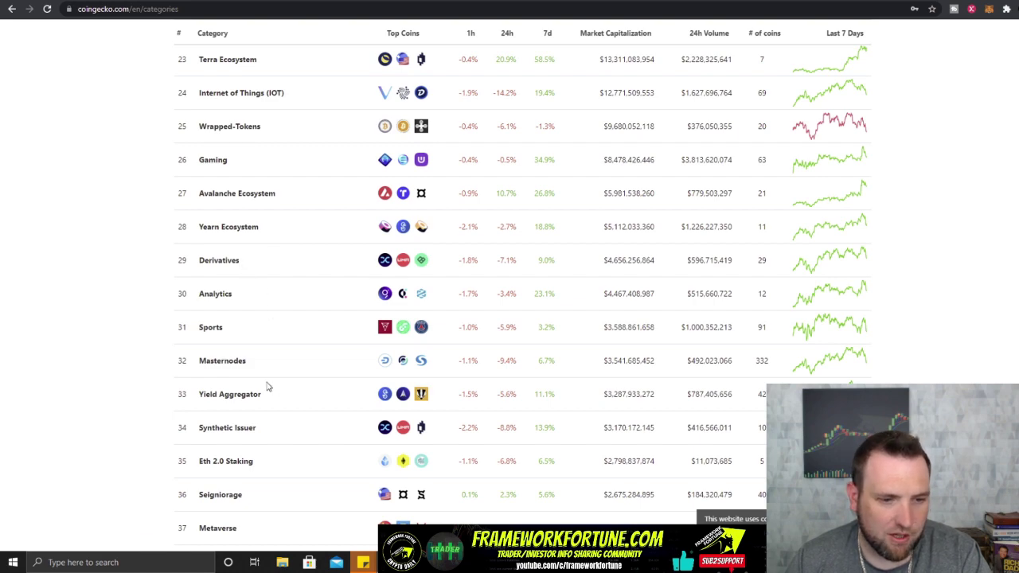
scroll(268, 386, down, 3)
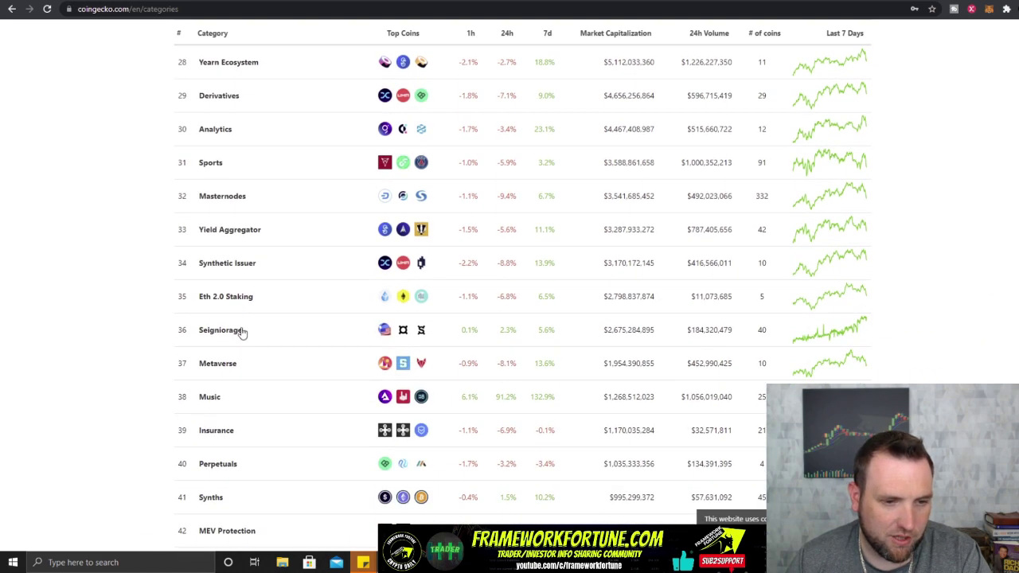
Step: Read the remaining lower-ranked cryptocurrency categories and bring up the custom tab options
scroll(242, 330, down, 4)
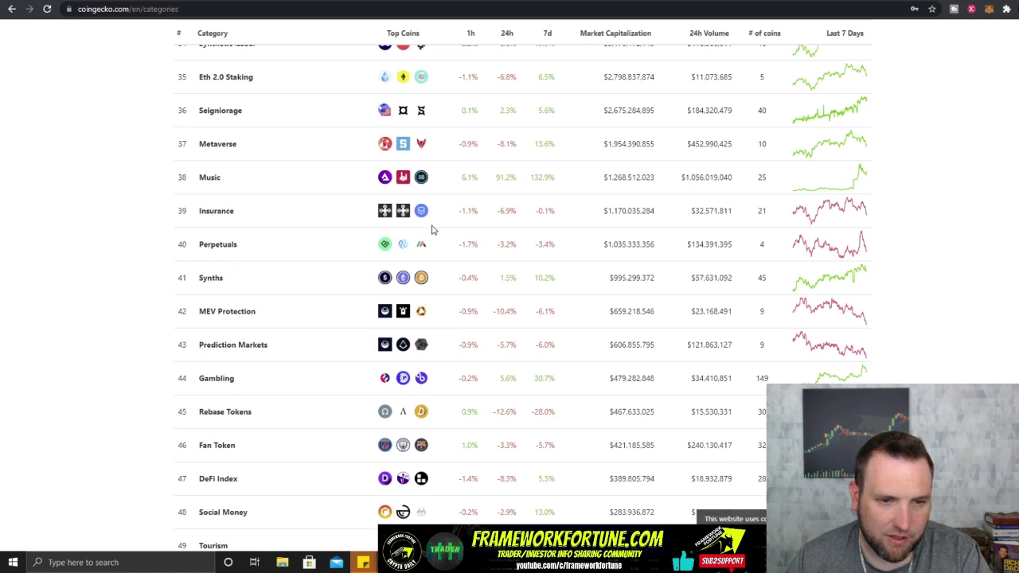
scroll(372, 245, down, 2)
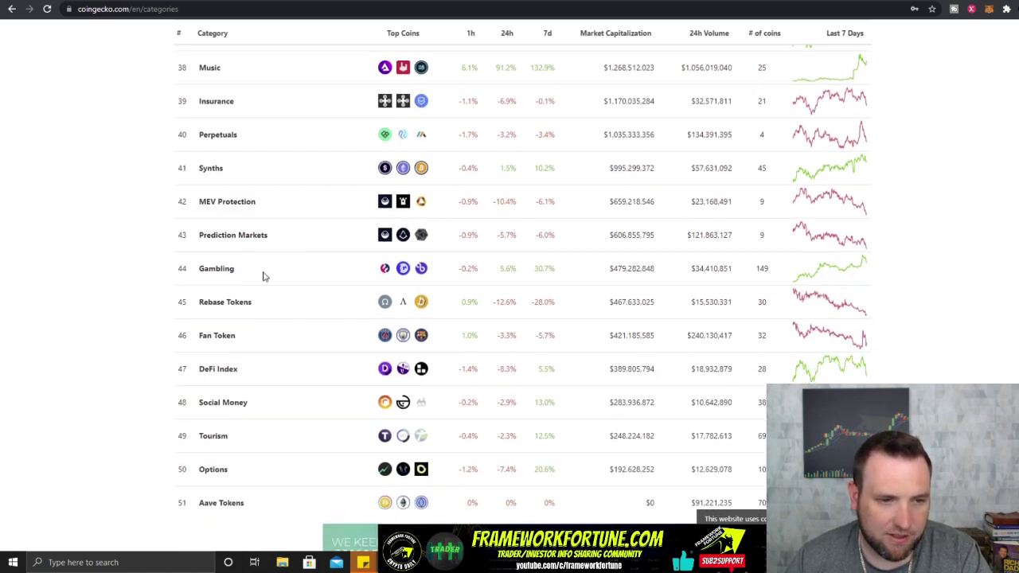
scroll(347, 305, up, 15)
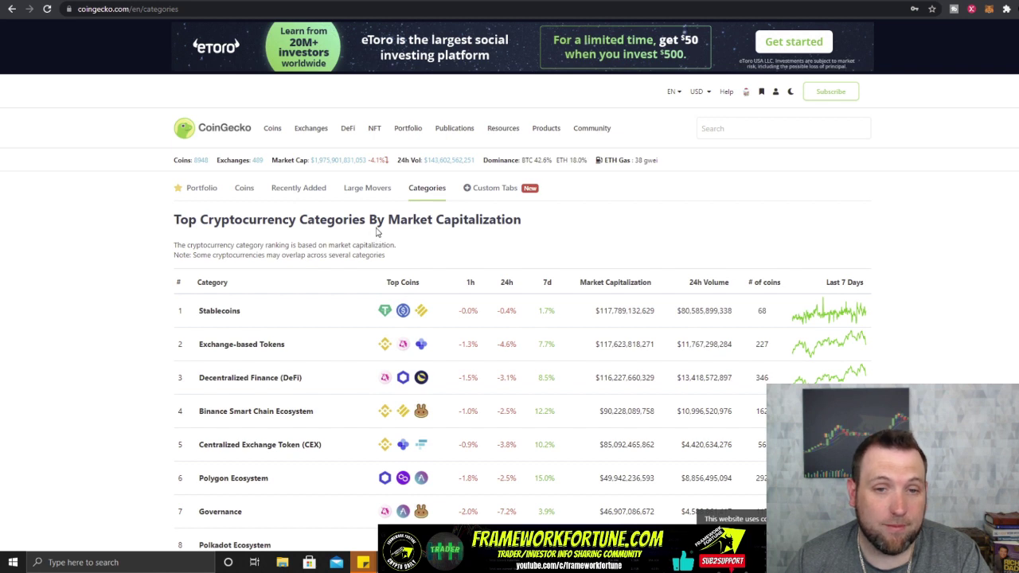
click(475, 190)
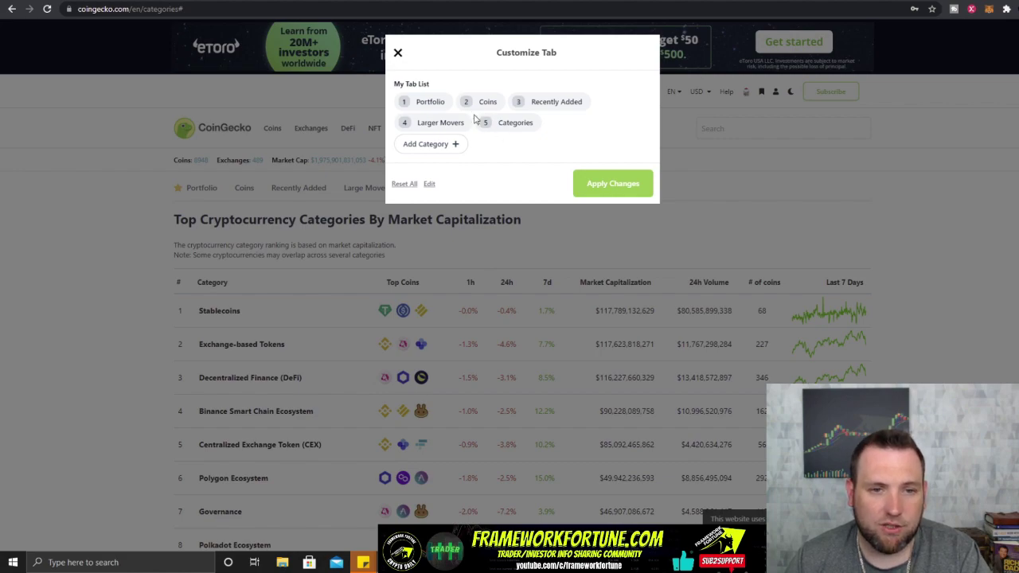
Step: Review the trending and most voted coins on the Discover page, and show the top coins by trading volume
click(271, 131)
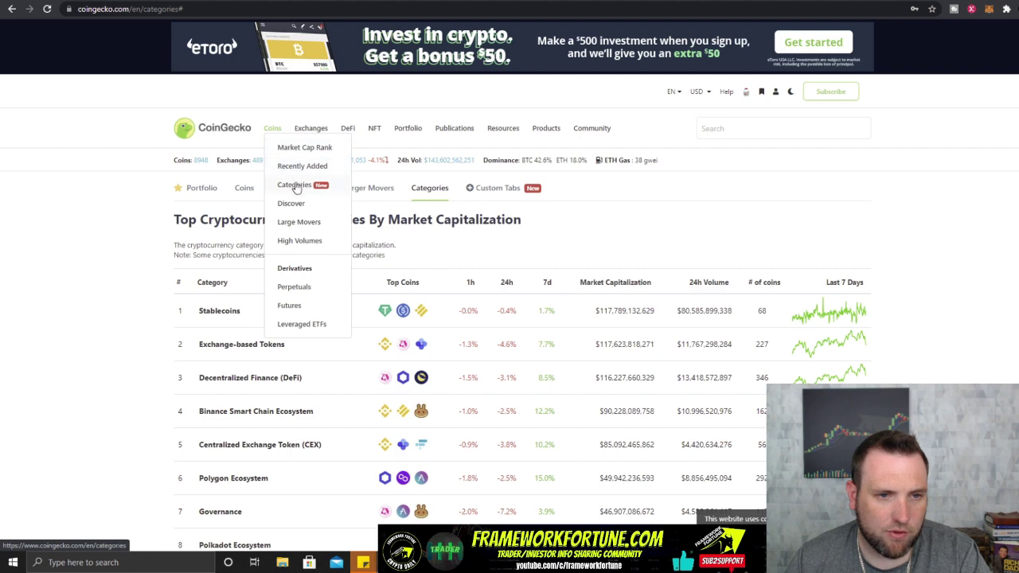
click(307, 205)
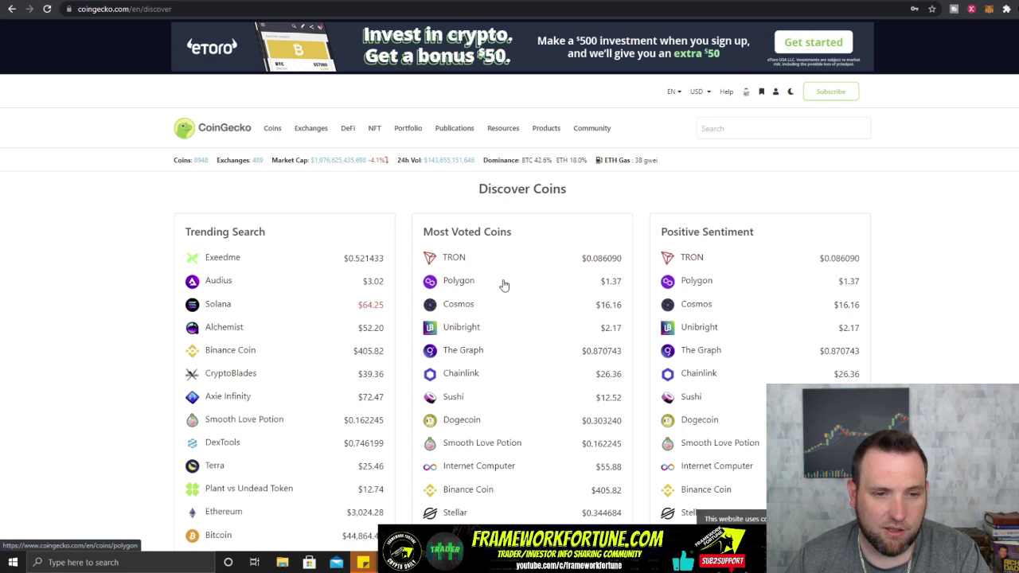
scroll(502, 284, down, 2)
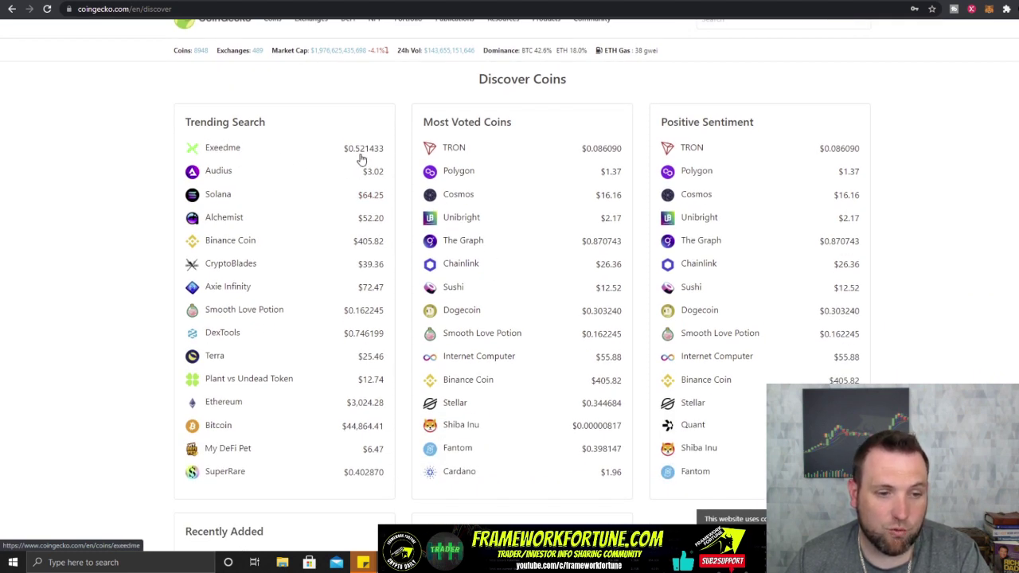
key(alt+Left)
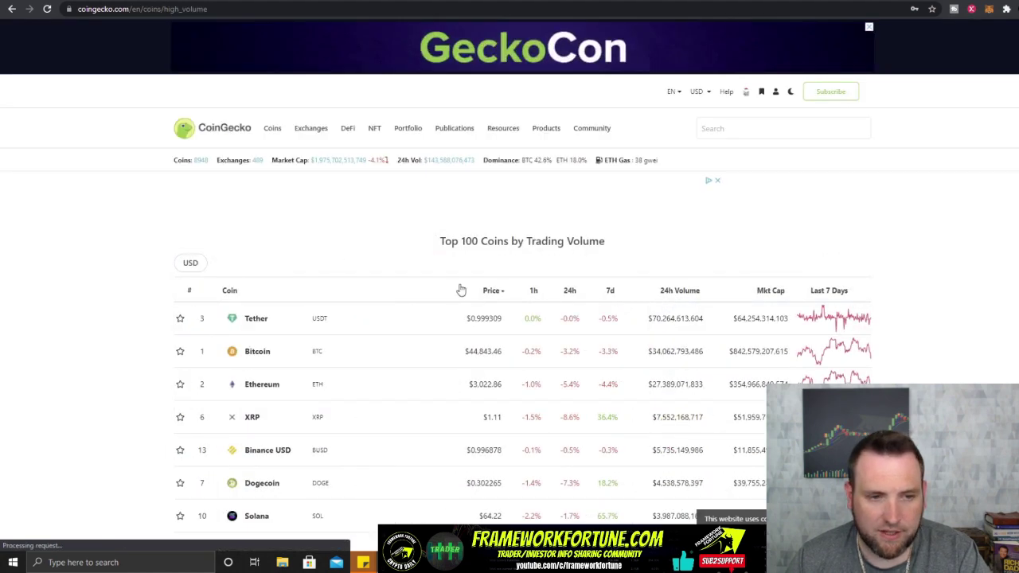
Step: Show the derivatives rankings one after another: perpetuals, futures and leveraged ETFs
mouse_move(277, 133)
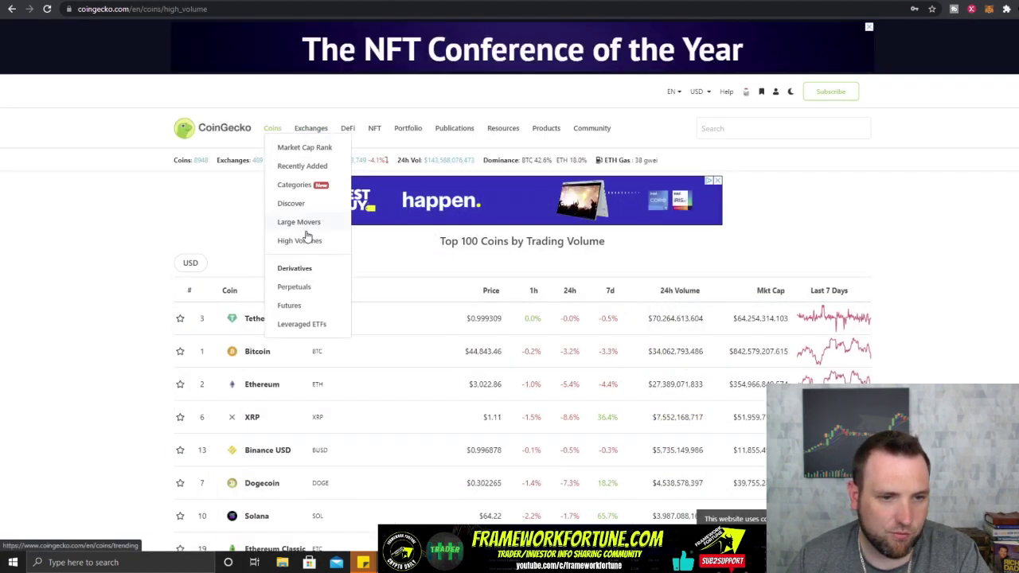
click(303, 293)
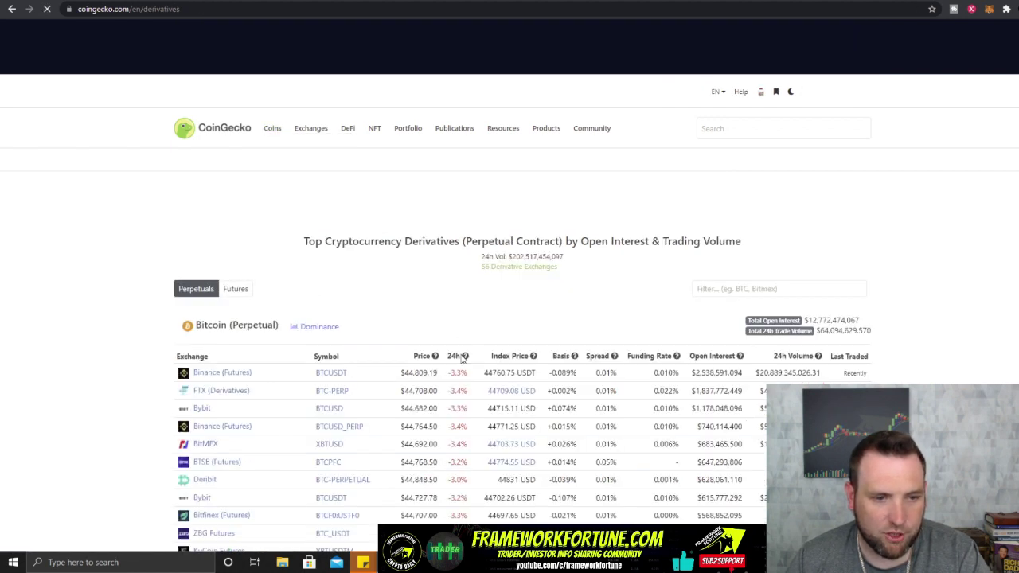
mouse_move(273, 130)
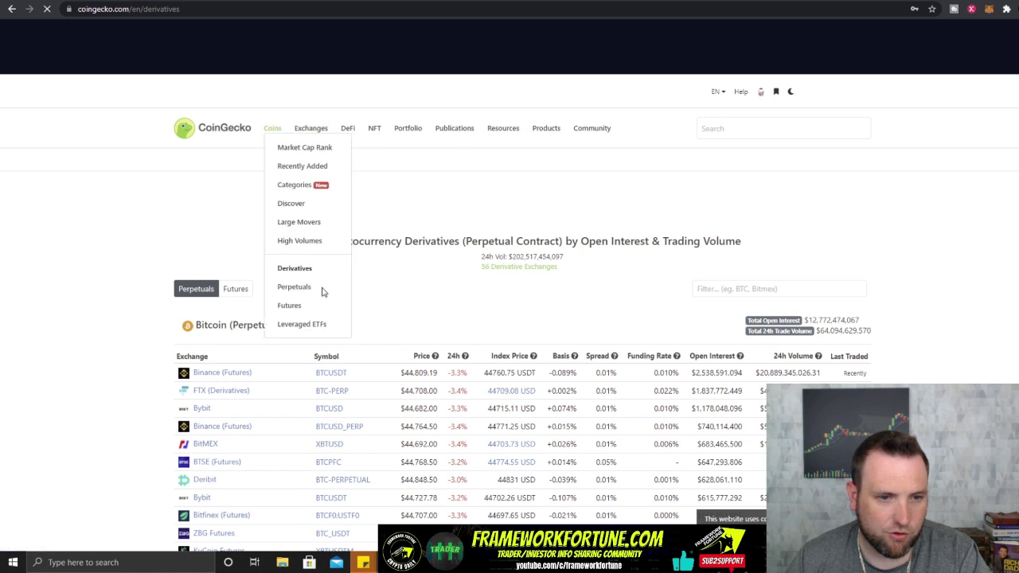
click(294, 307)
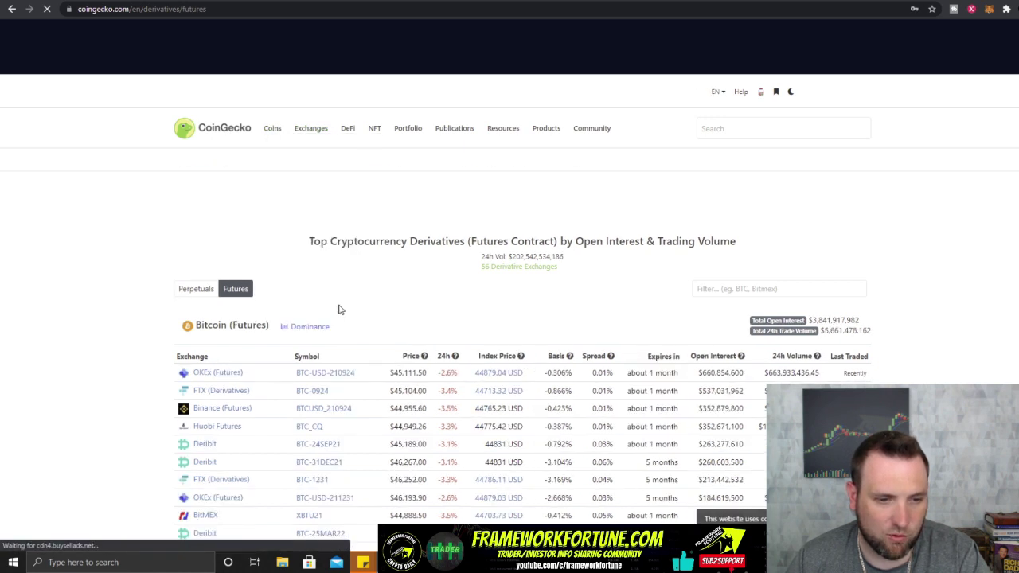
mouse_move(270, 130)
click(301, 322)
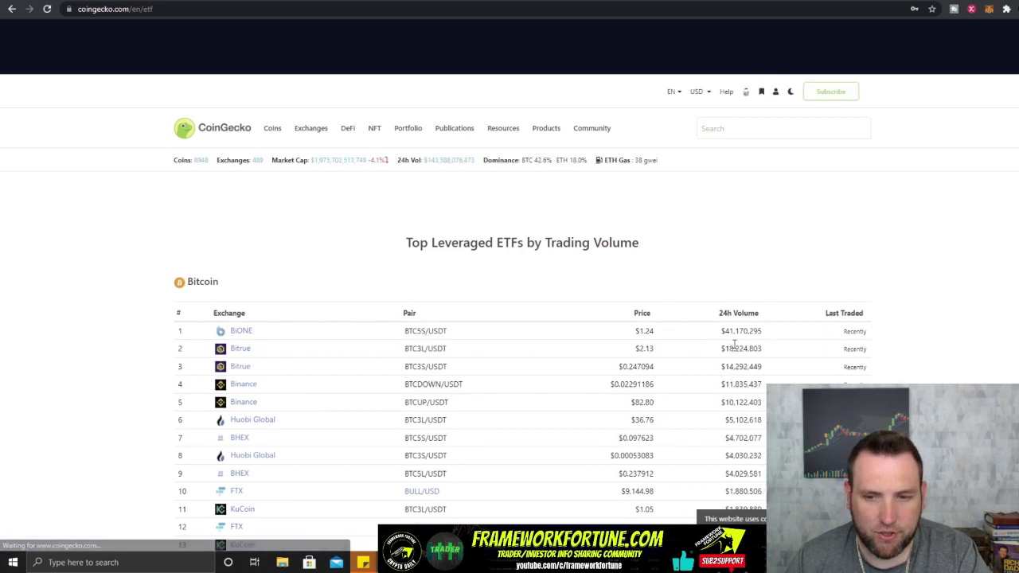
Step: Show the spot exchanges ranked by trust score and examine their volumes, visits, coins and pairs
mouse_move(269, 135)
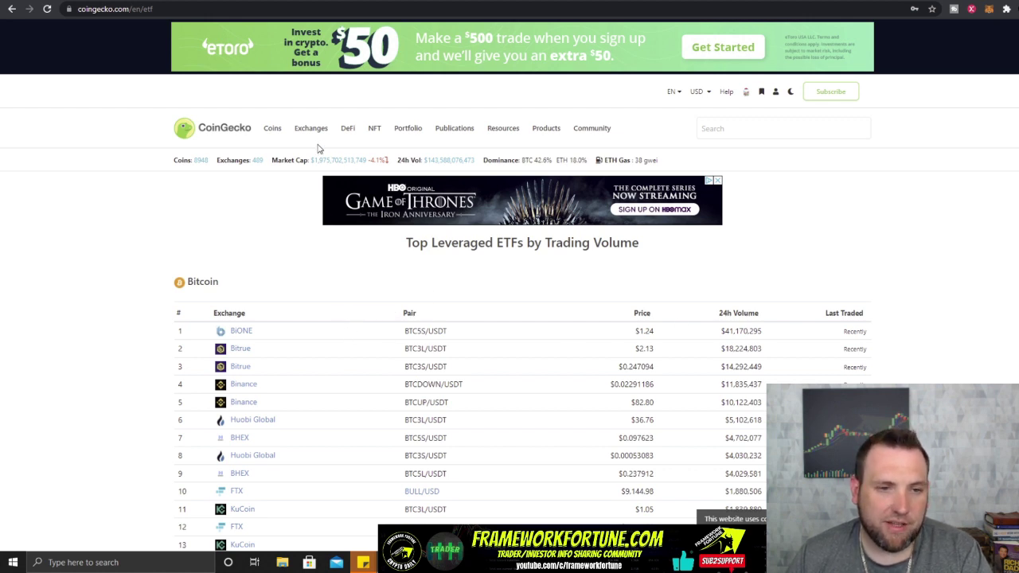
mouse_move(283, 134)
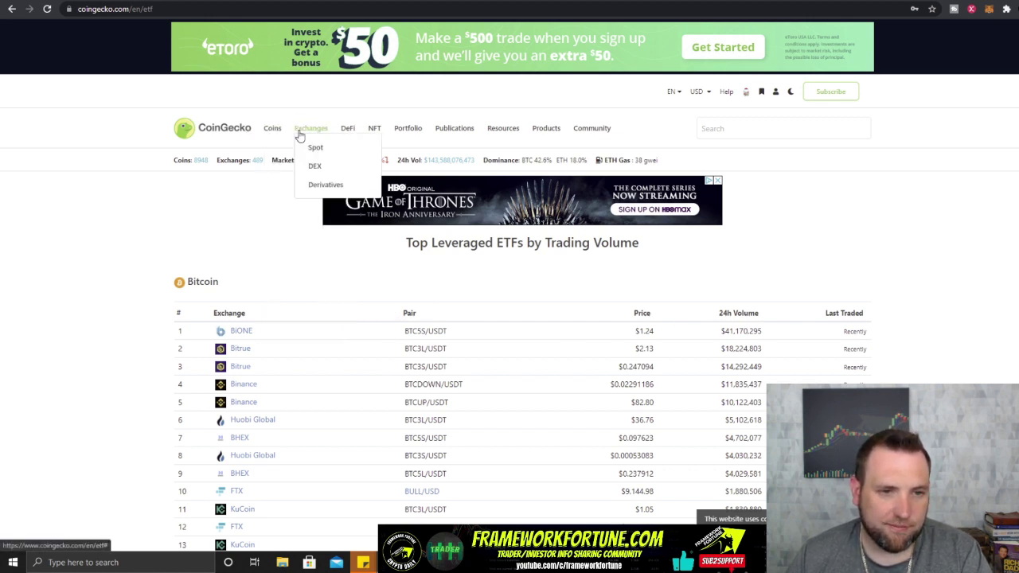
click(316, 148)
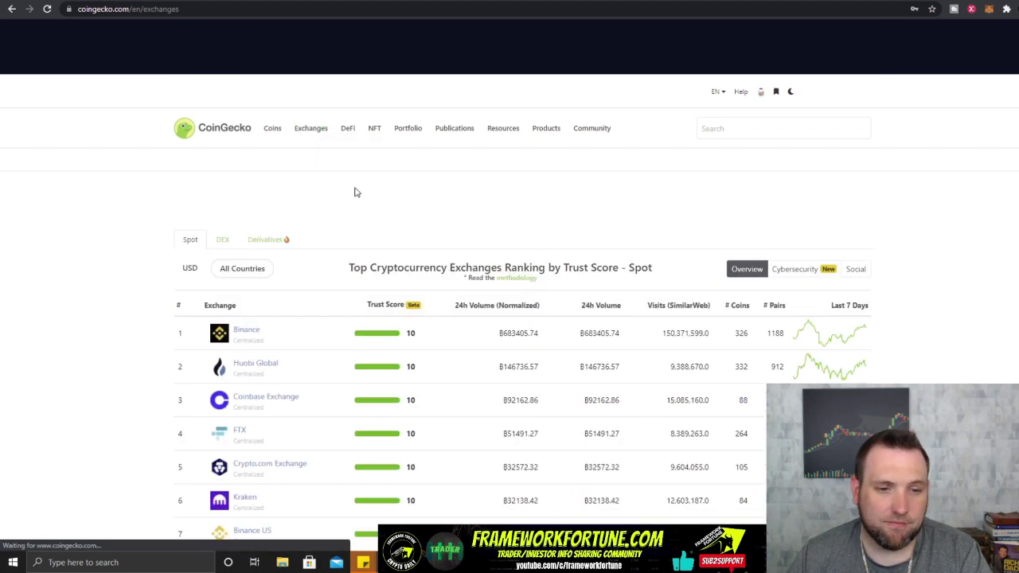
scroll(433, 287, down, 3)
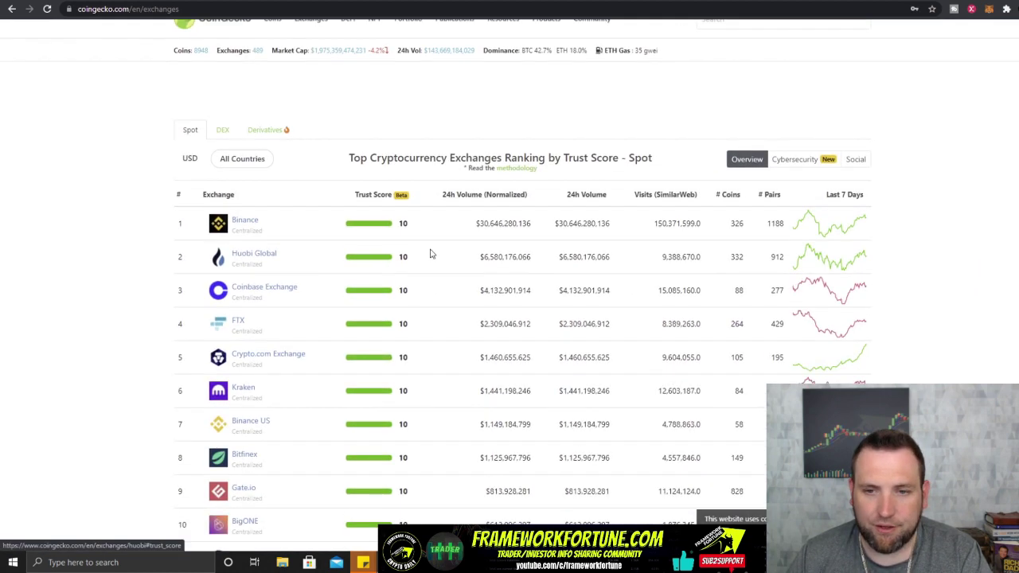
scroll(700, 255, down, 1)
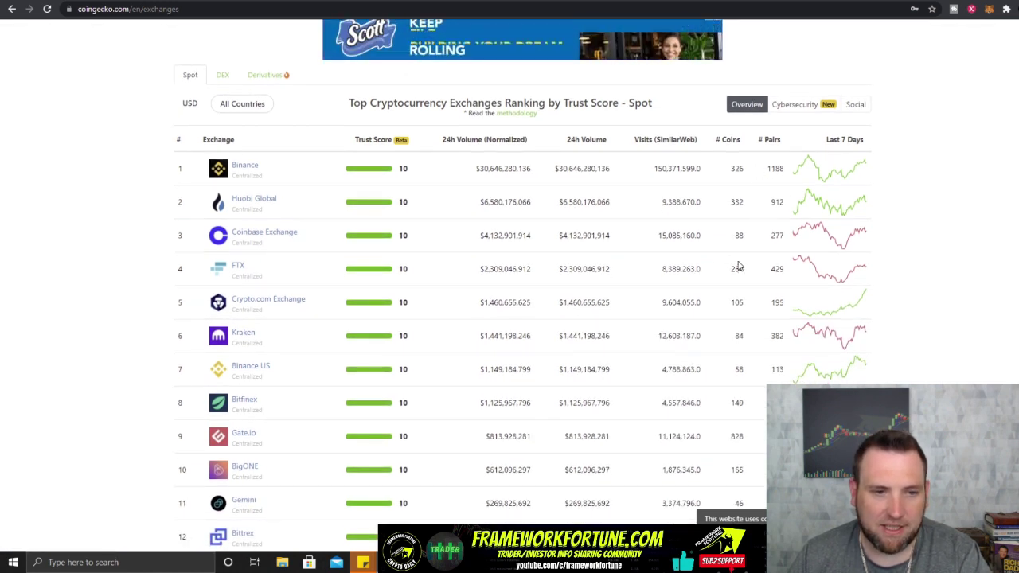
scroll(387, 175, up, 1)
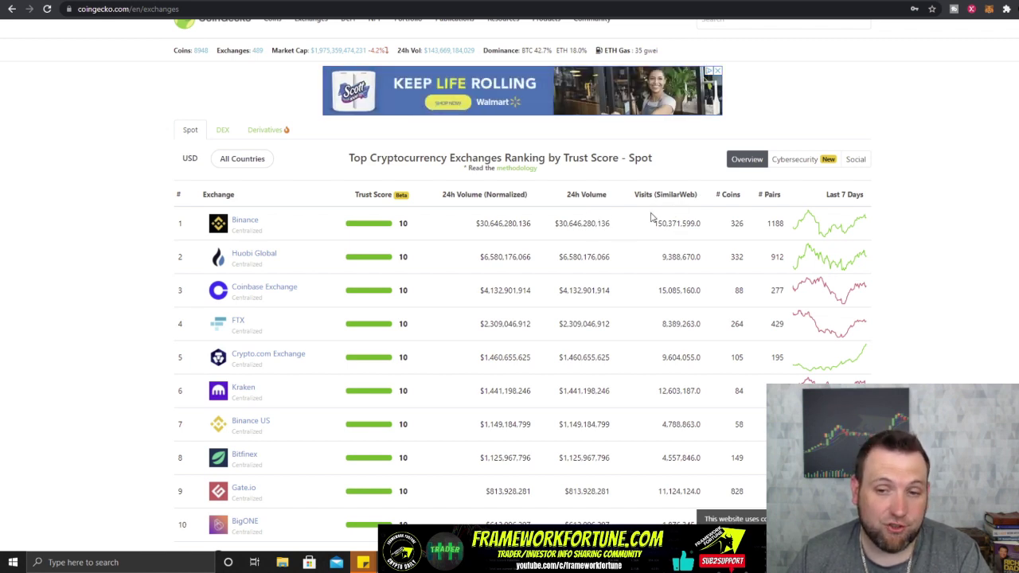
scroll(301, 302, down, 2)
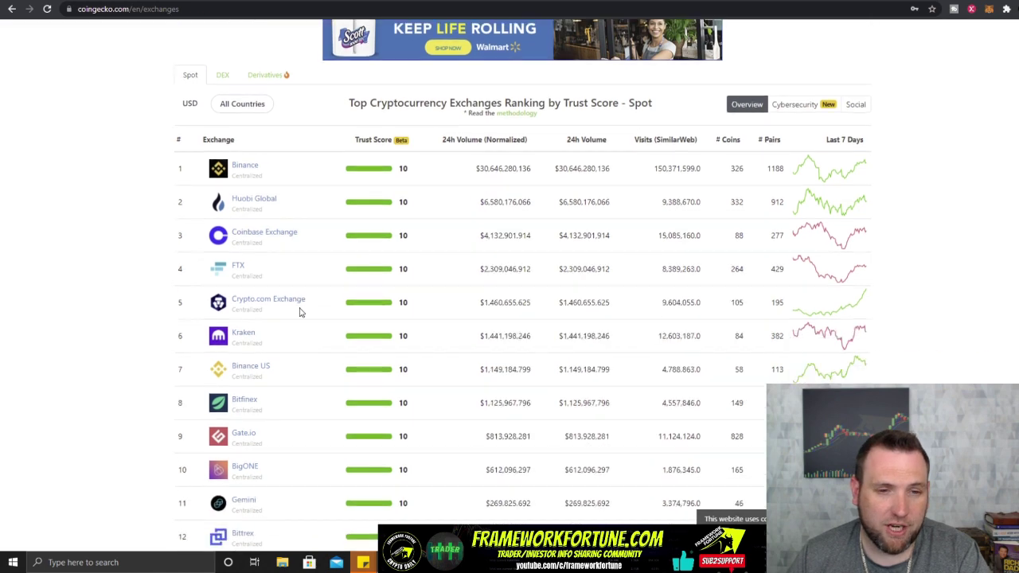
scroll(288, 282, down, 4)
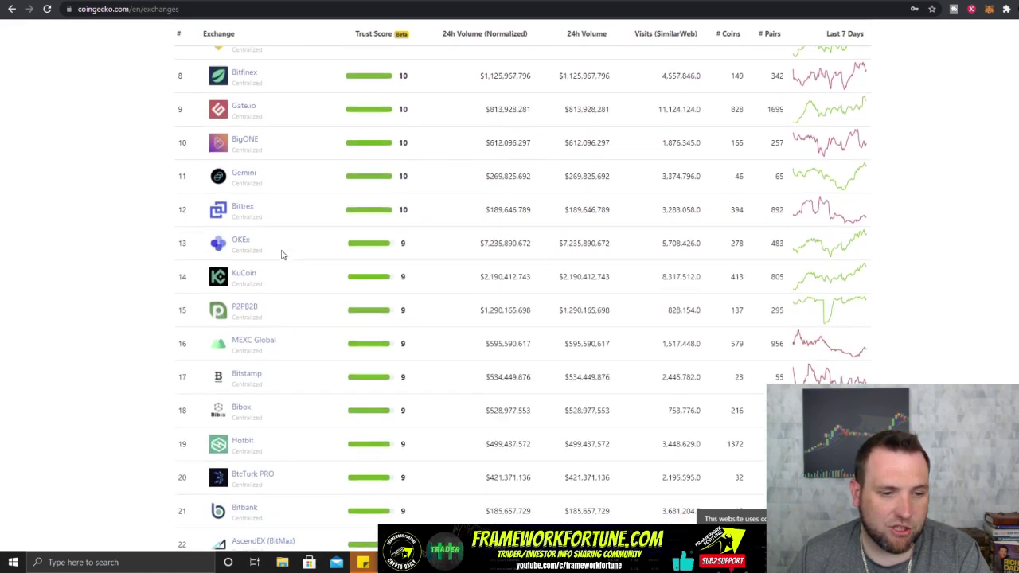
scroll(277, 260, down, 1)
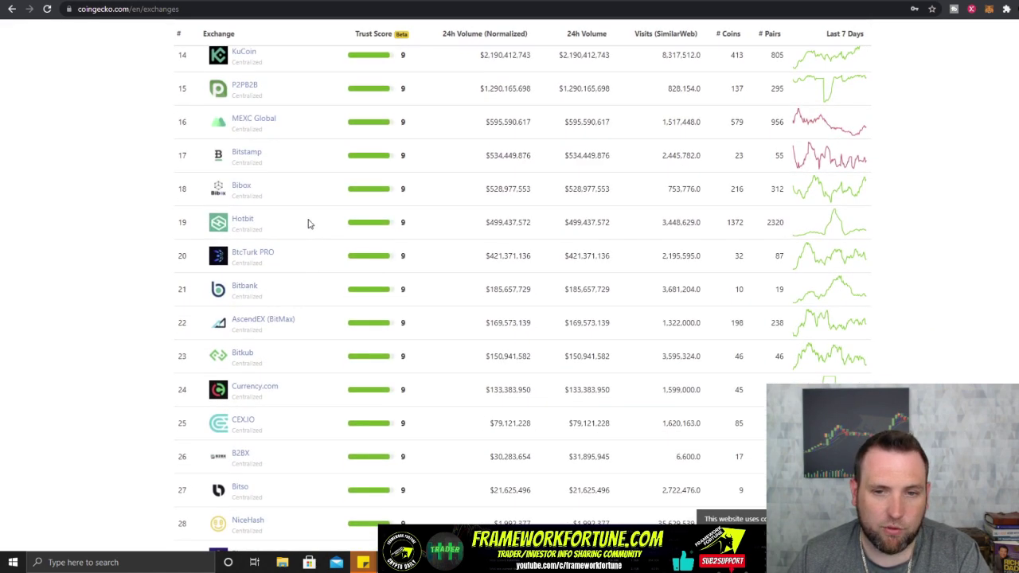
scroll(301, 285, up, 5)
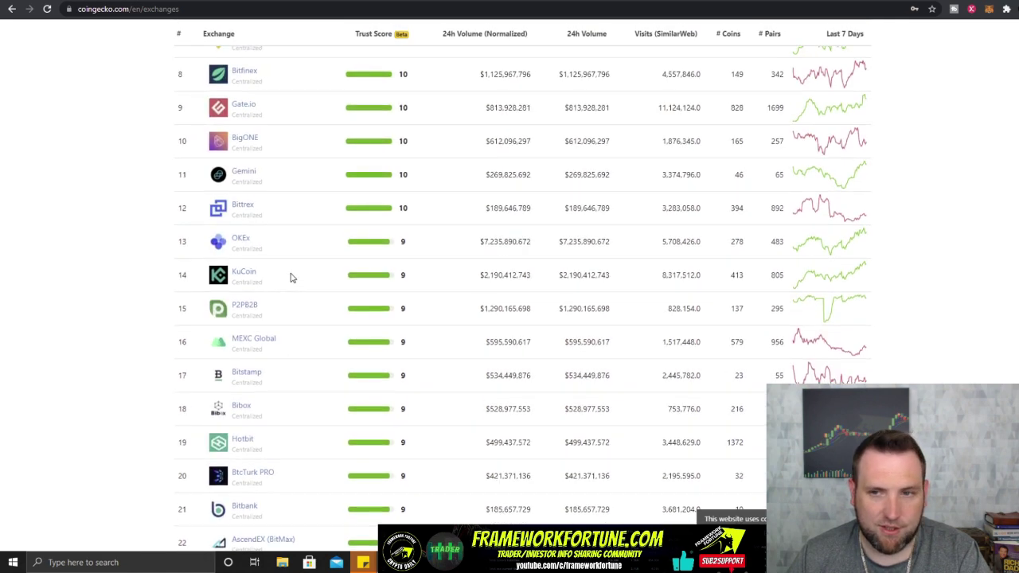
Step: Open the Huobi Global exchange page and examine its spot market pairs, leveraged ETFs and background information
click(262, 91)
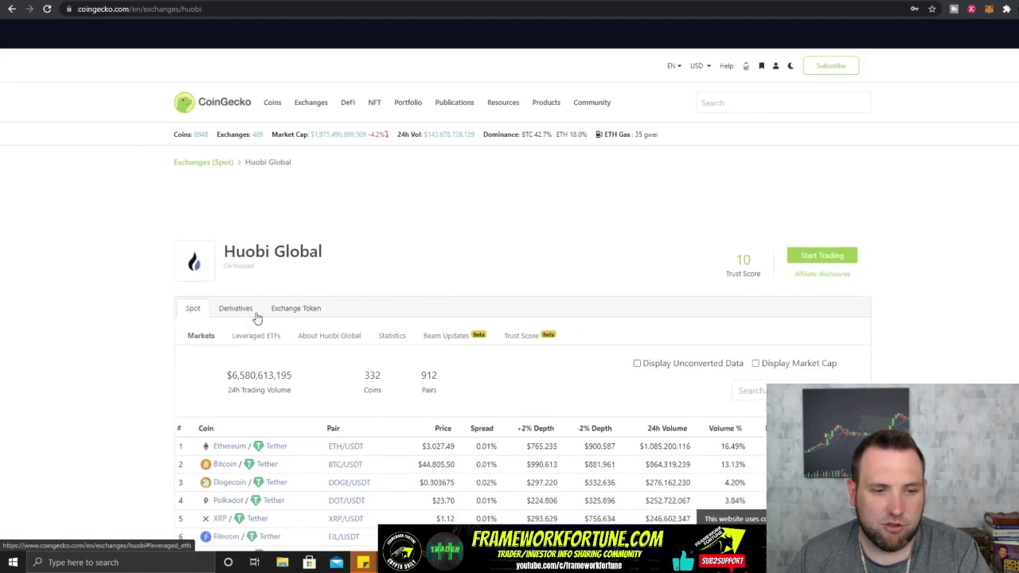
scroll(311, 335, down, 3)
scroll(311, 336, down, 10)
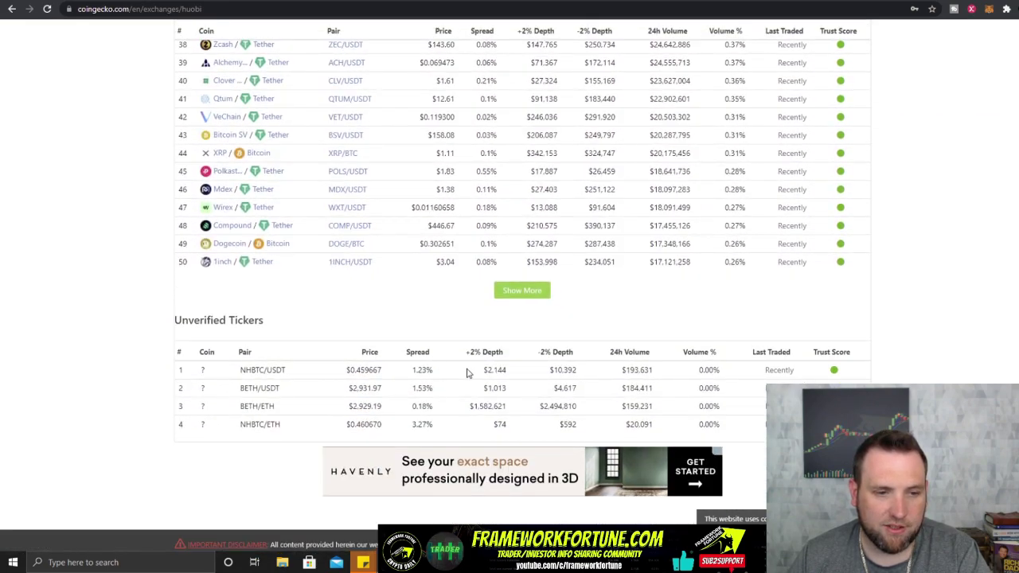
scroll(400, 338, up, 13)
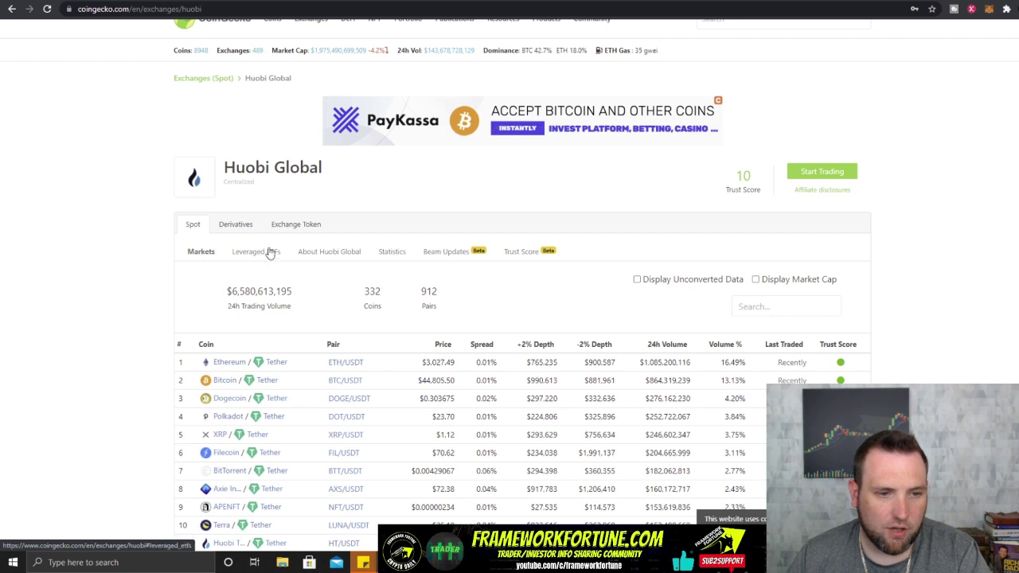
click(270, 252)
click(330, 253)
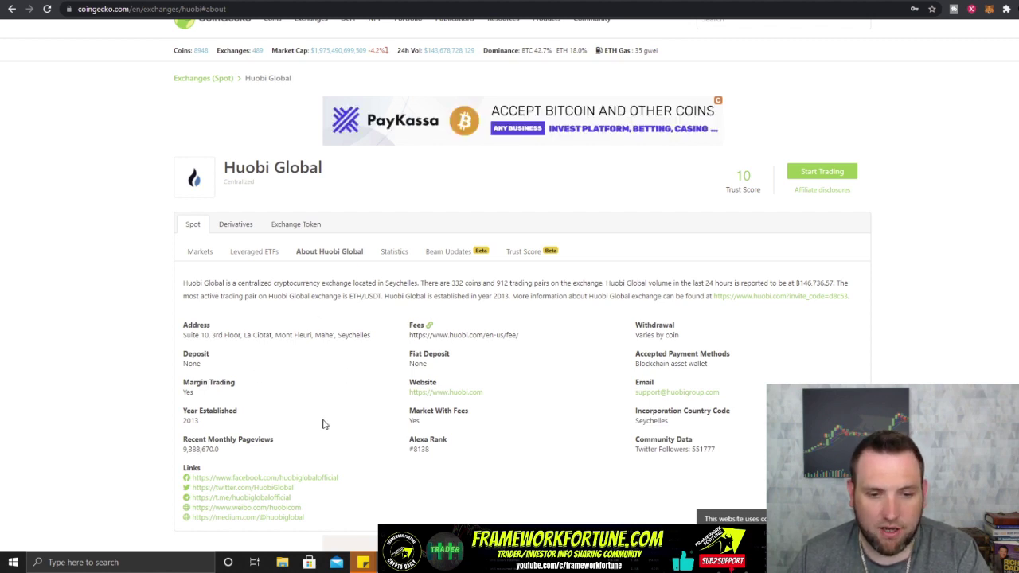
Step: Examine Huobi Global's trade volume statistics and set the Exchange Trade Volume chart to the 1y range
click(386, 260)
scroll(403, 405, down, 2)
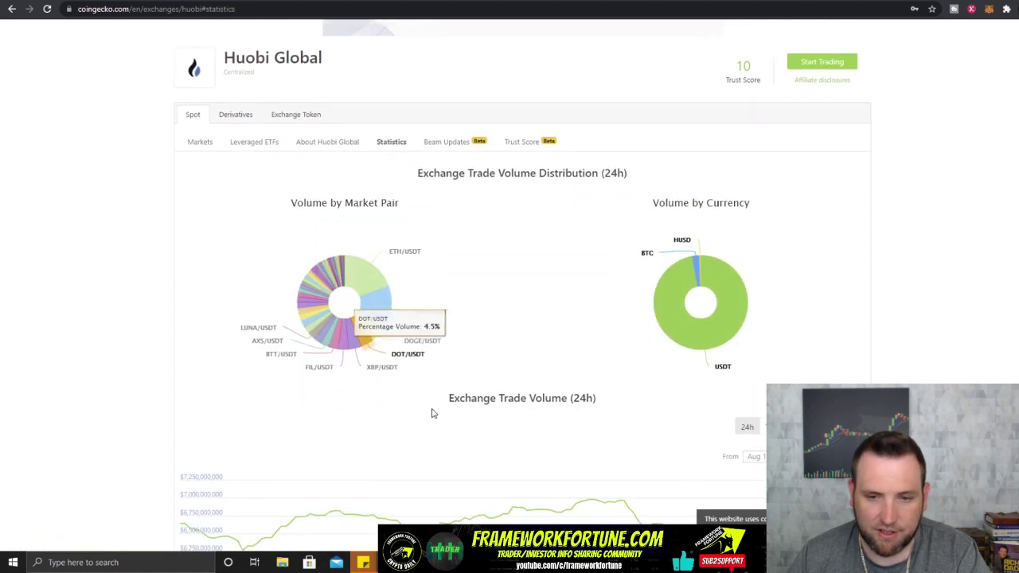
scroll(495, 259, down, 3)
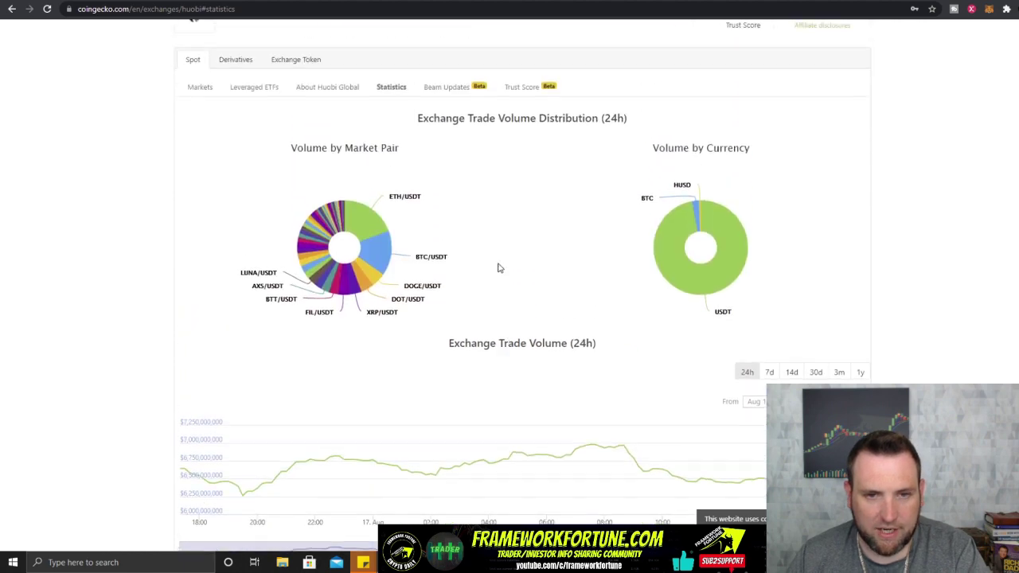
scroll(495, 269, down, 2)
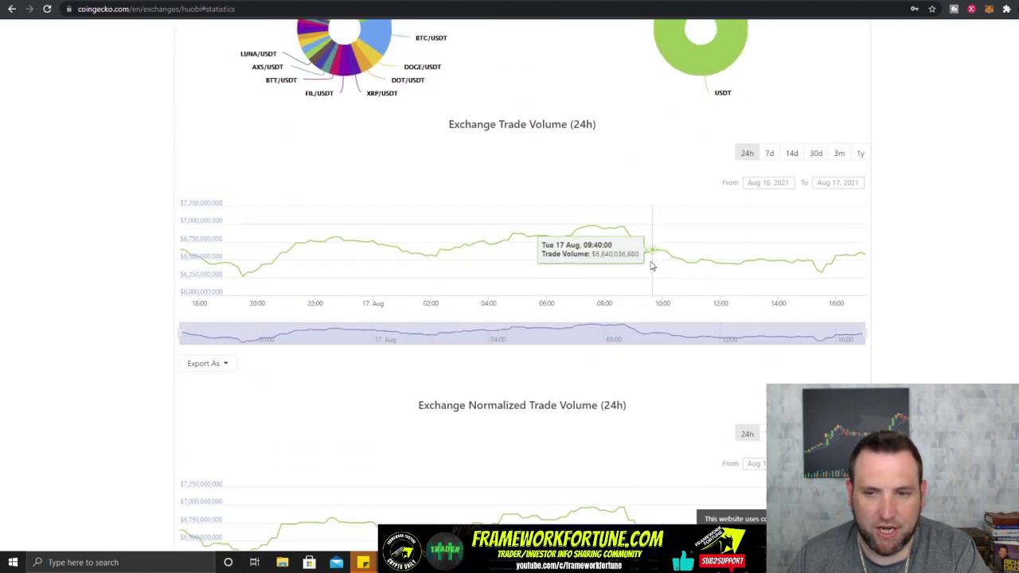
scroll(558, 302, up, 1)
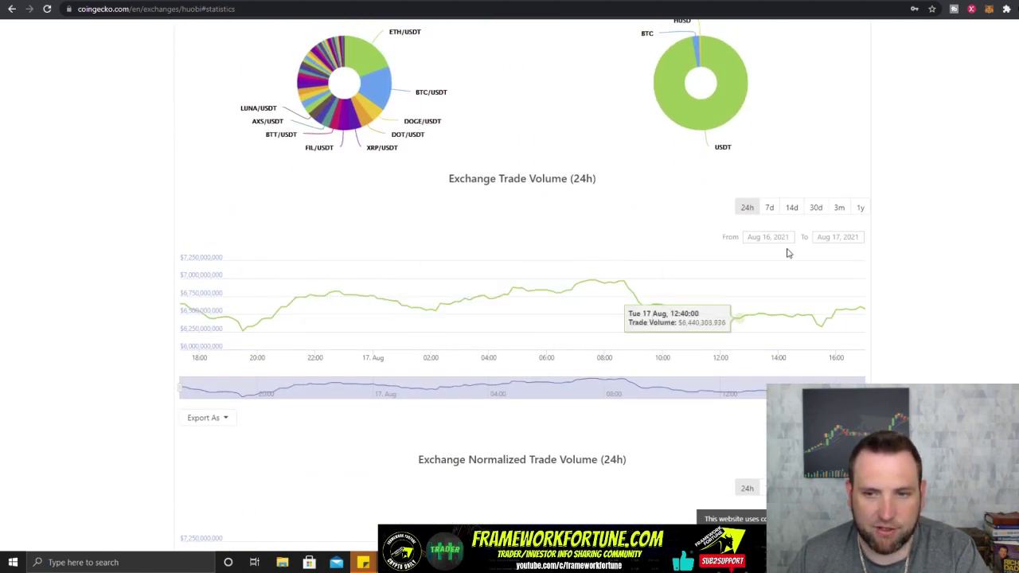
click(859, 207)
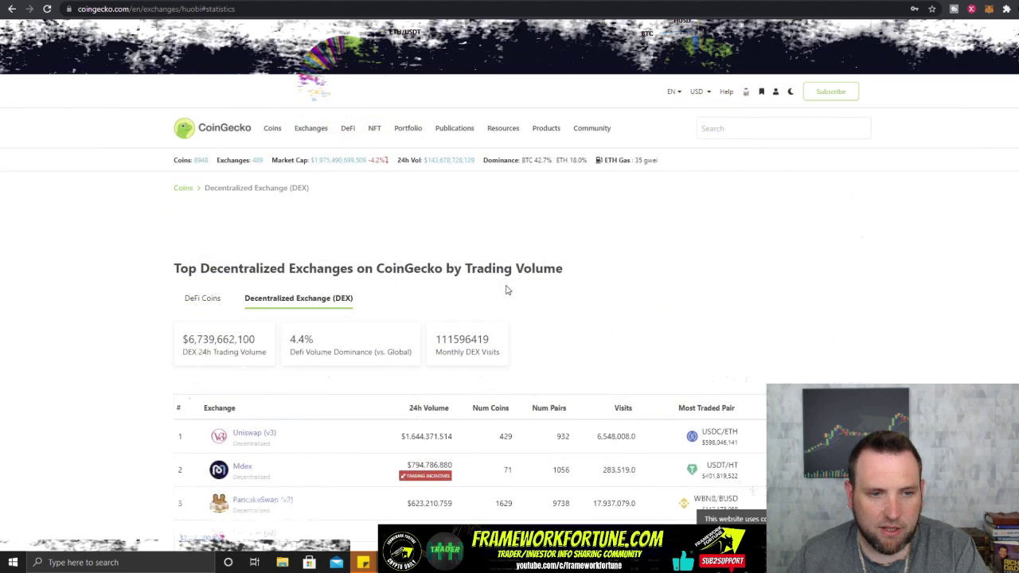
Step: Review the top decentralized exchanges by trading volume, including their pairs, visits and market share
scroll(507, 290, down, 2)
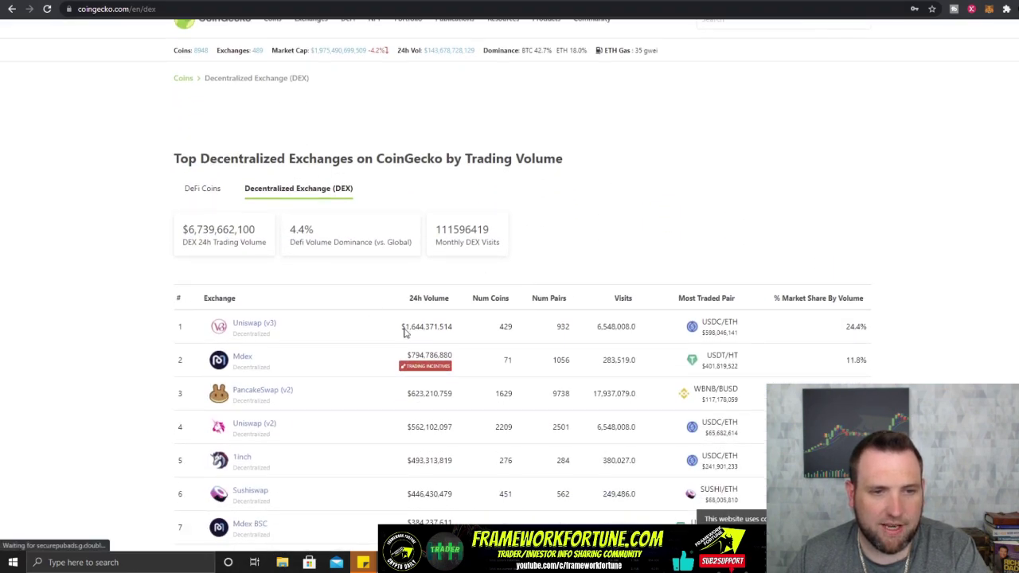
scroll(391, 384, down, 2)
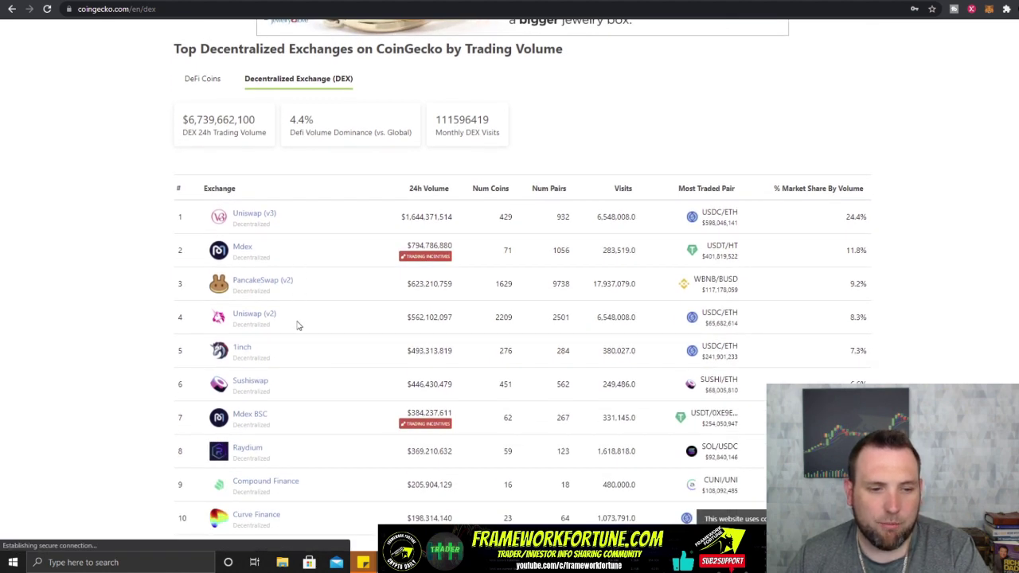
scroll(293, 346, down, 1)
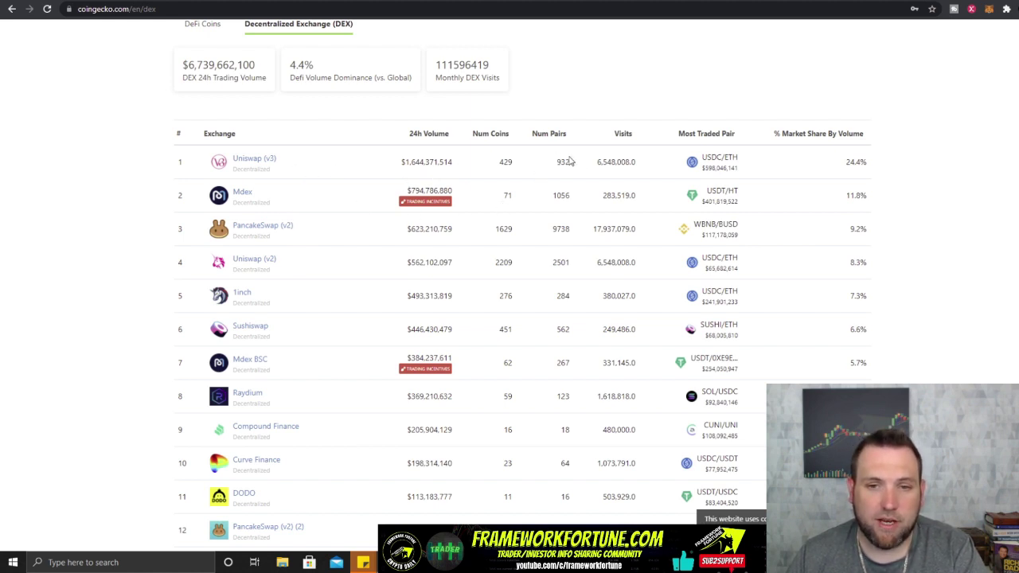
Step: Look further down the decentralized exchange ranking and return to its trading volume summary
scroll(546, 268, down, 5)
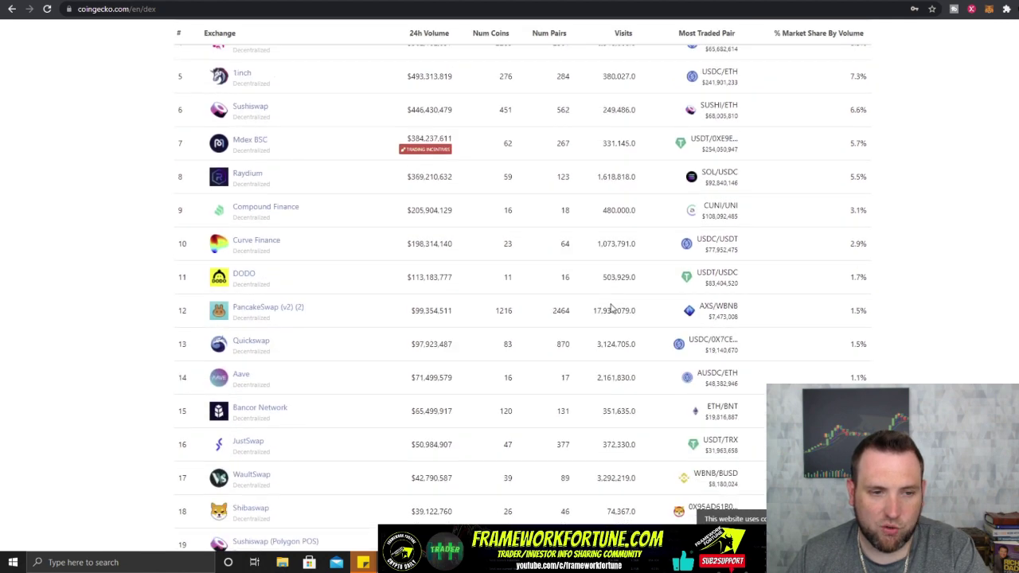
scroll(610, 295, up, 7)
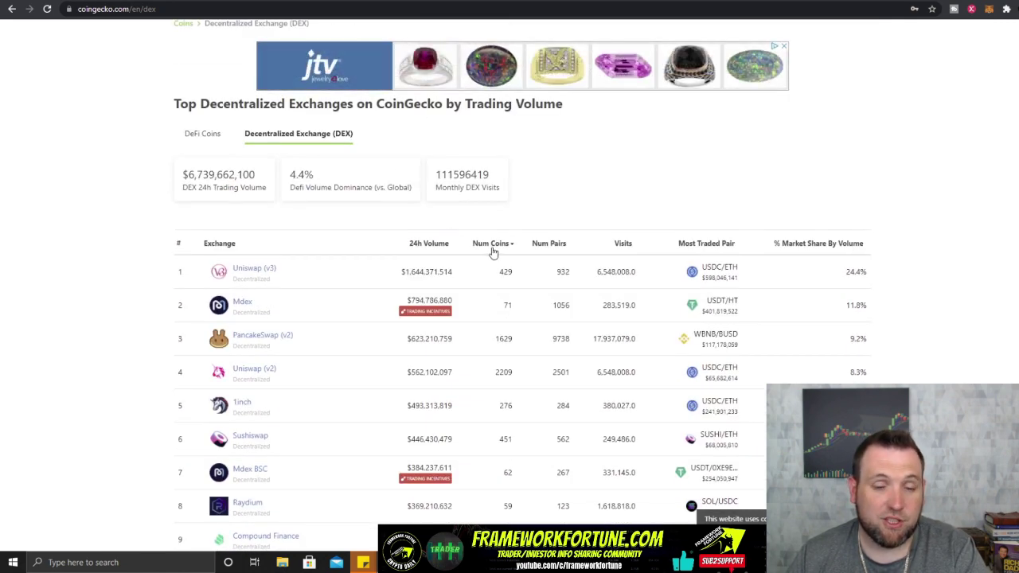
scroll(493, 251, up, 1)
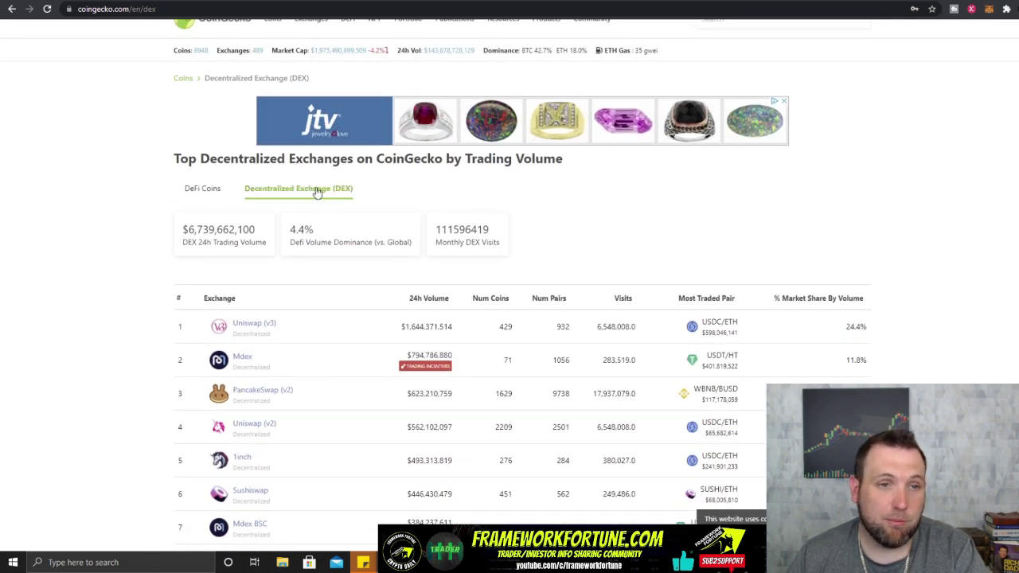
Step: Open the DeFi page and examine the top 100 DeFi coins, including market statistics, the market cap chart and the coin list
key(alt+Left)
click(347, 129)
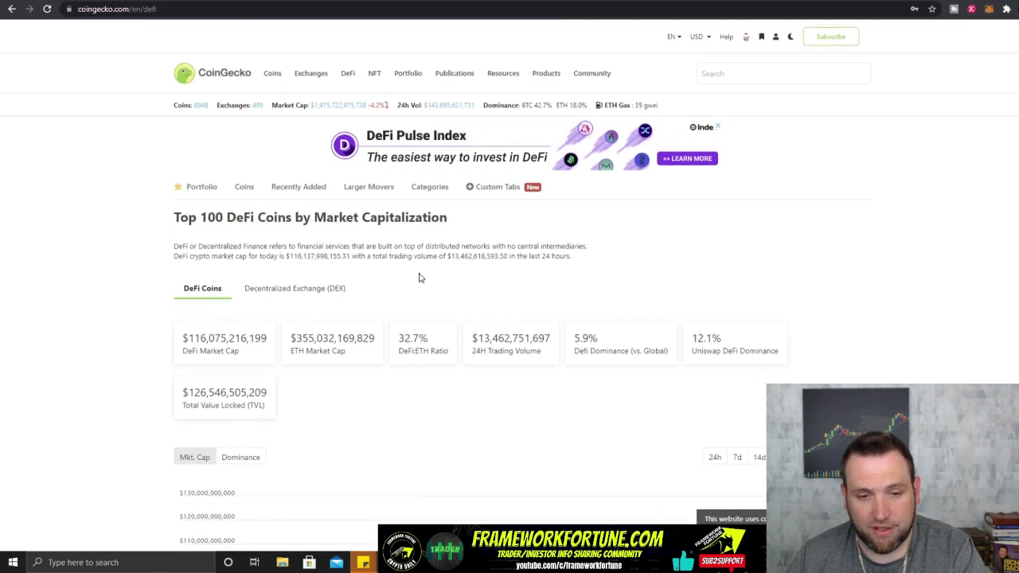
scroll(405, 277, down, 3)
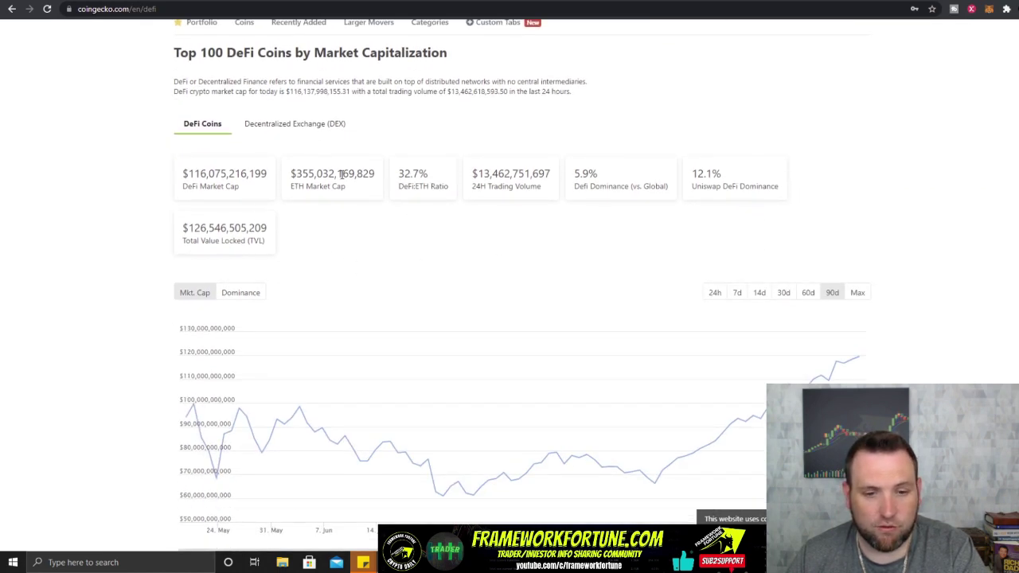
scroll(469, 326, down, 2)
scroll(358, 239, down, 2)
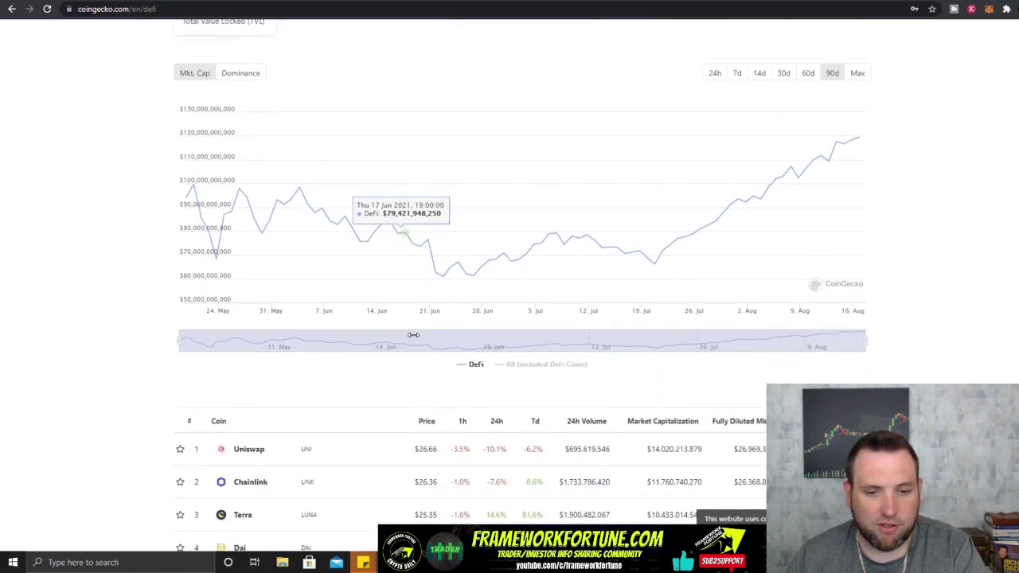
scroll(414, 333, down, 4)
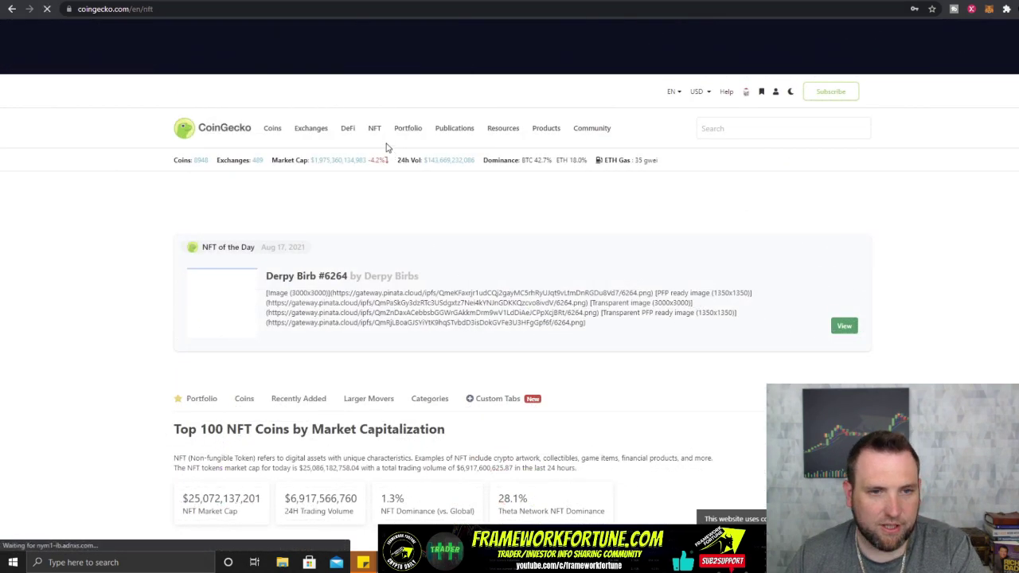
Step: Open the NFT coins page and examine the NFT of the Day, market statistics and top 100 NFT coins by market cap
mouse_move(377, 130)
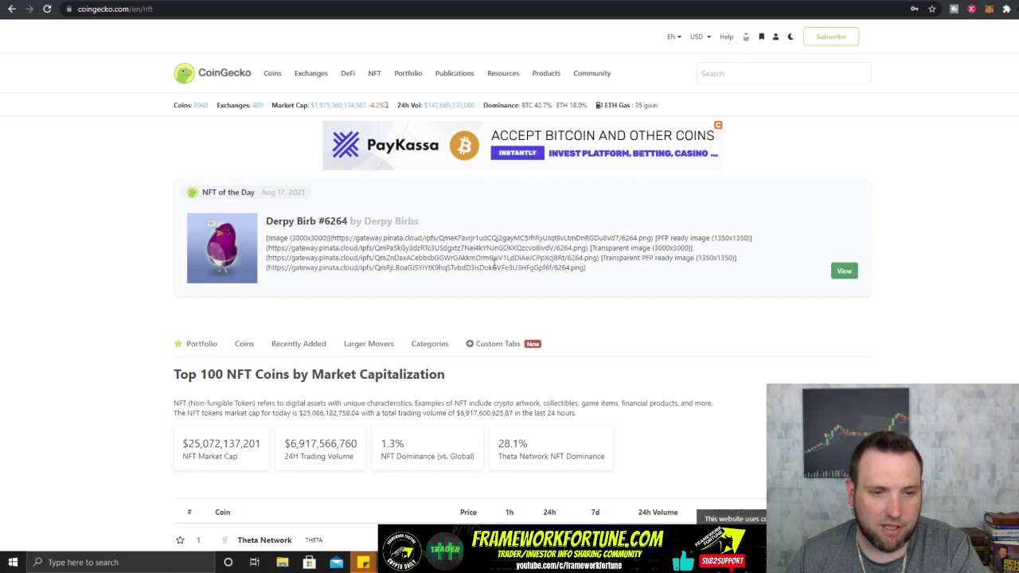
scroll(450, 255, down, 2)
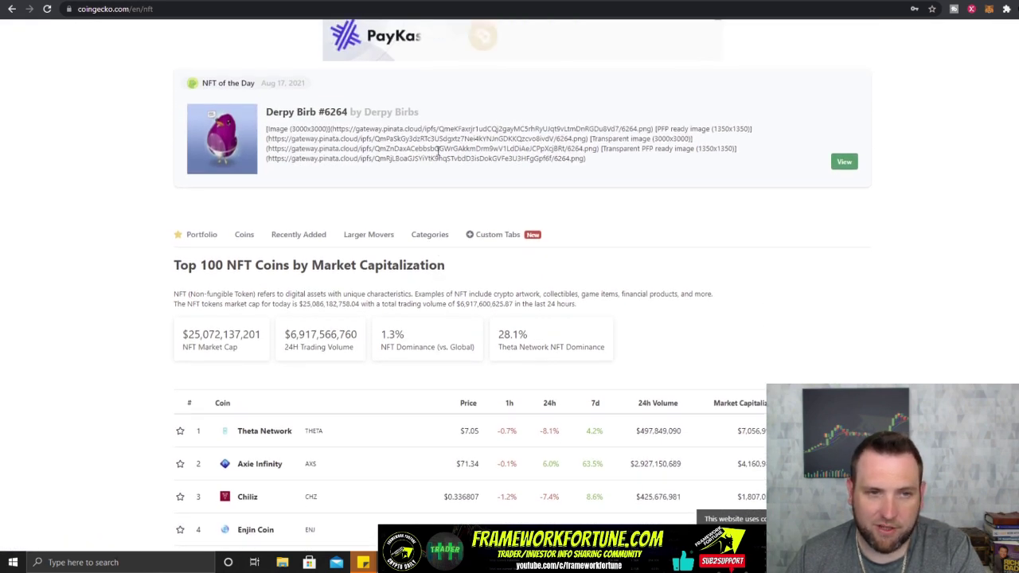
scroll(406, 287, up, 2)
scroll(406, 287, down, 3)
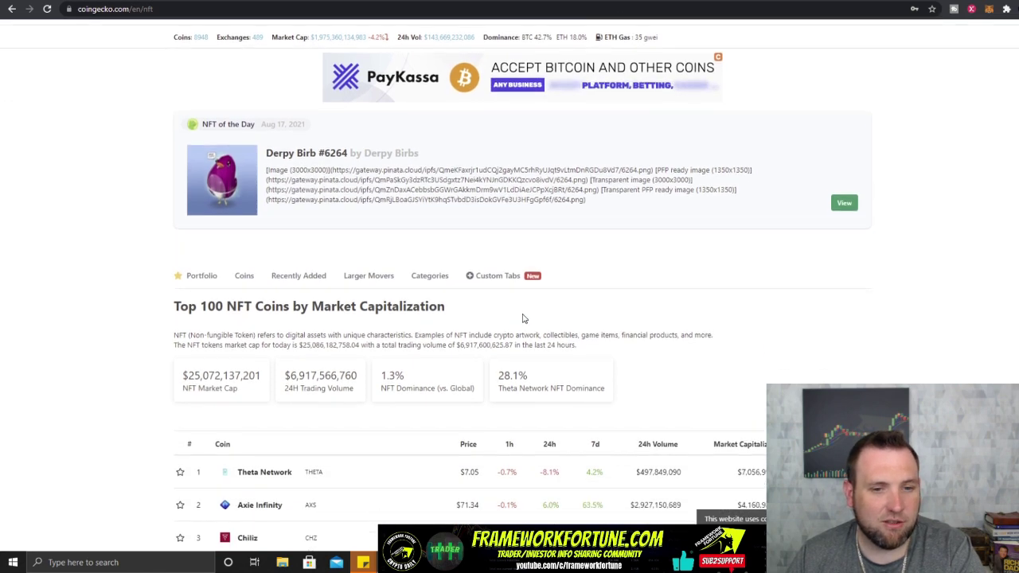
scroll(346, 230, down, 1)
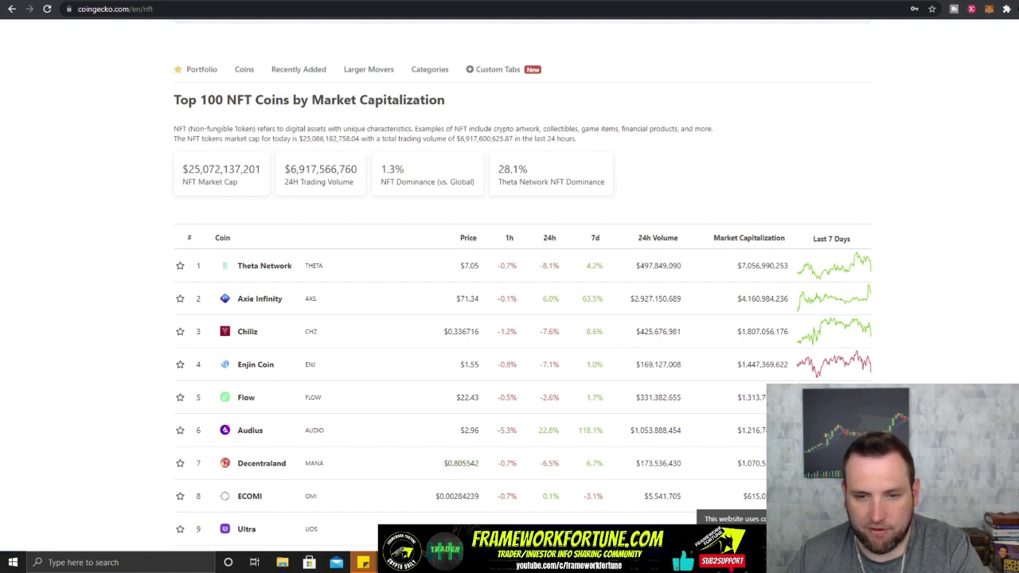
scroll(642, 364, down, 13)
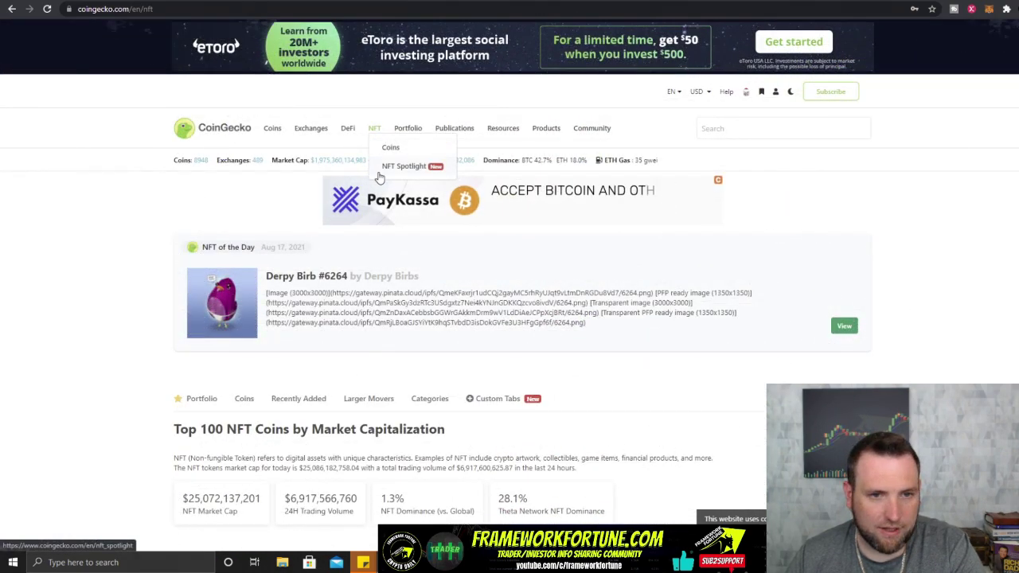
Step: Open the NFT Spotlight page and look through the featured artists
click(380, 175)
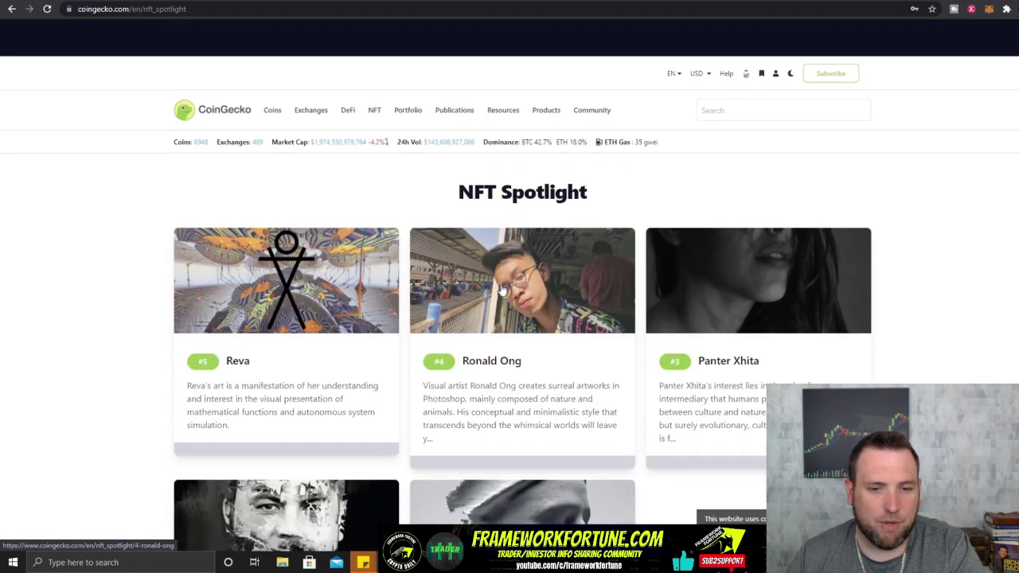
scroll(502, 290, down, 2)
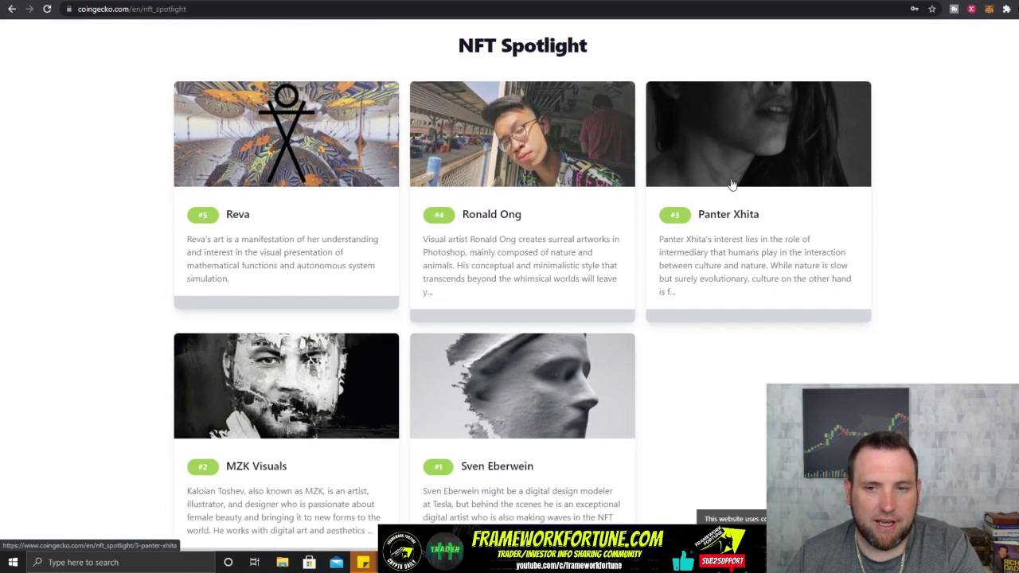
scroll(732, 184, down, 4)
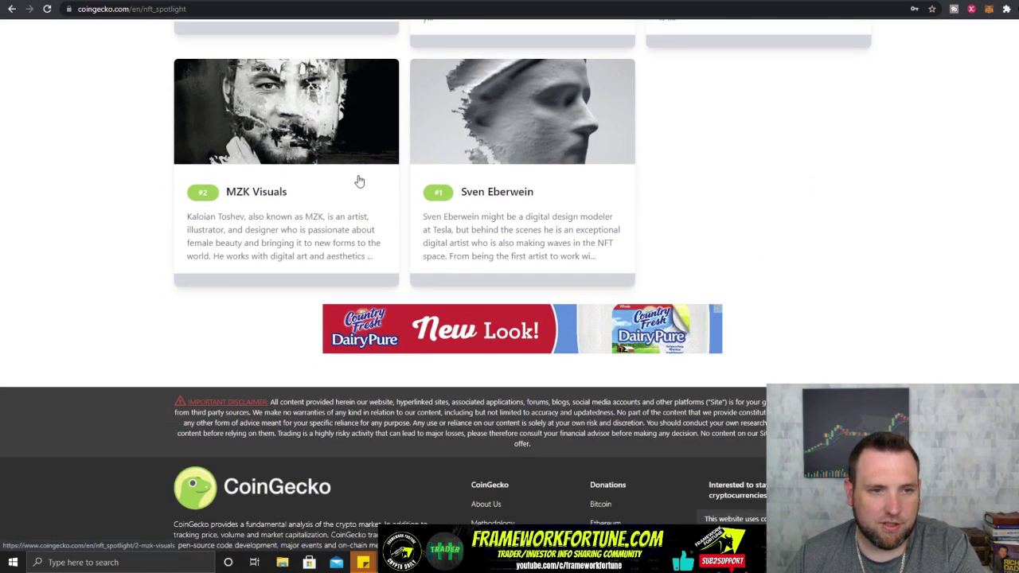
scroll(344, 177, up, 5)
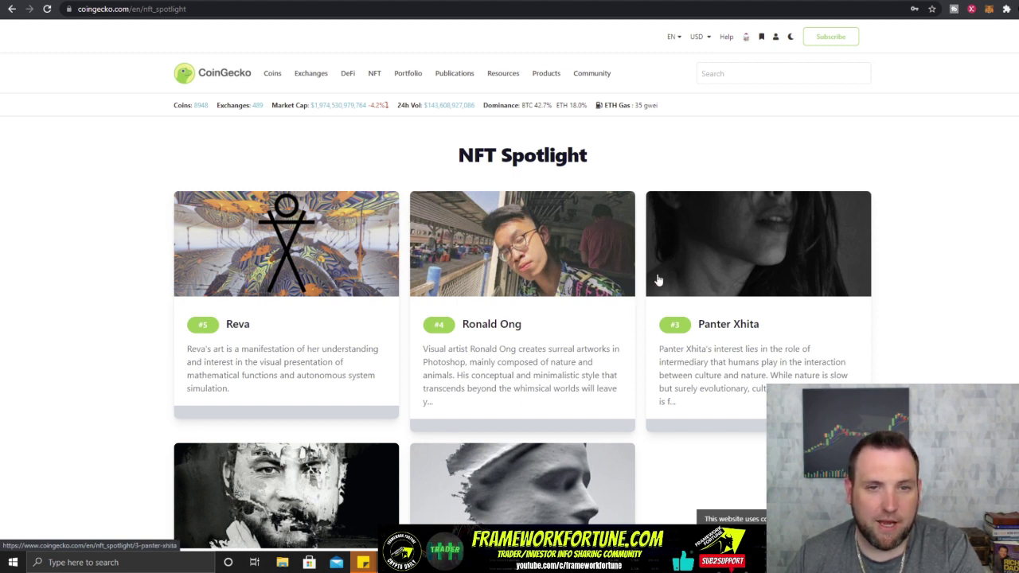
Step: Open the Glossary and look through its word of the day and the crypto term definitions under # and A
mouse_move(443, 75)
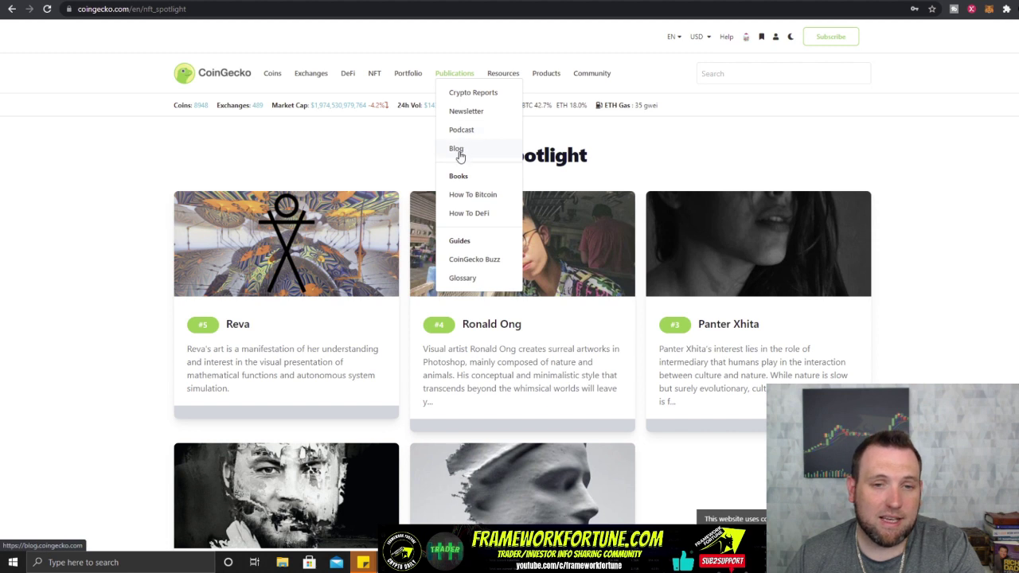
click(471, 283)
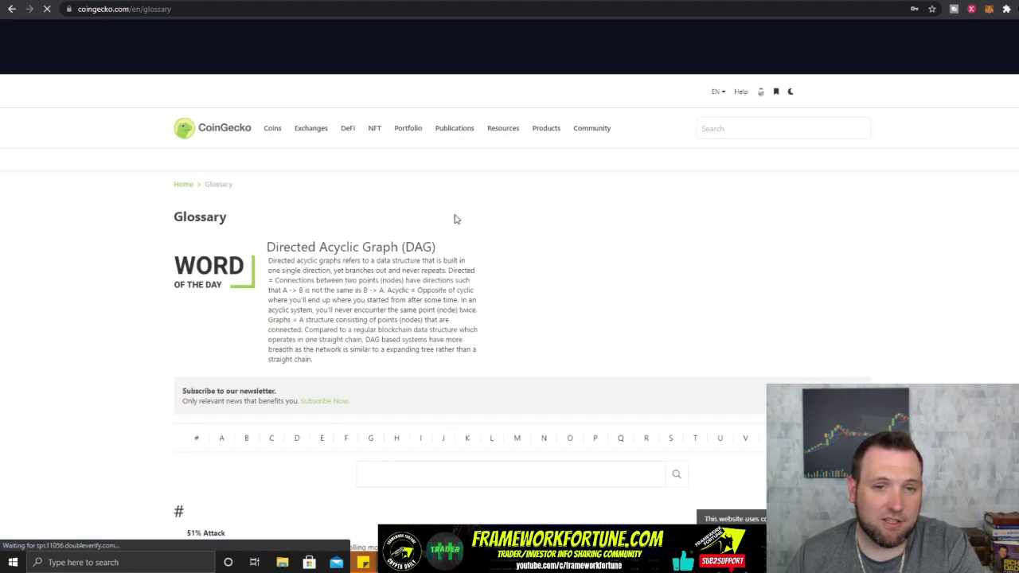
scroll(348, 370, down, 3)
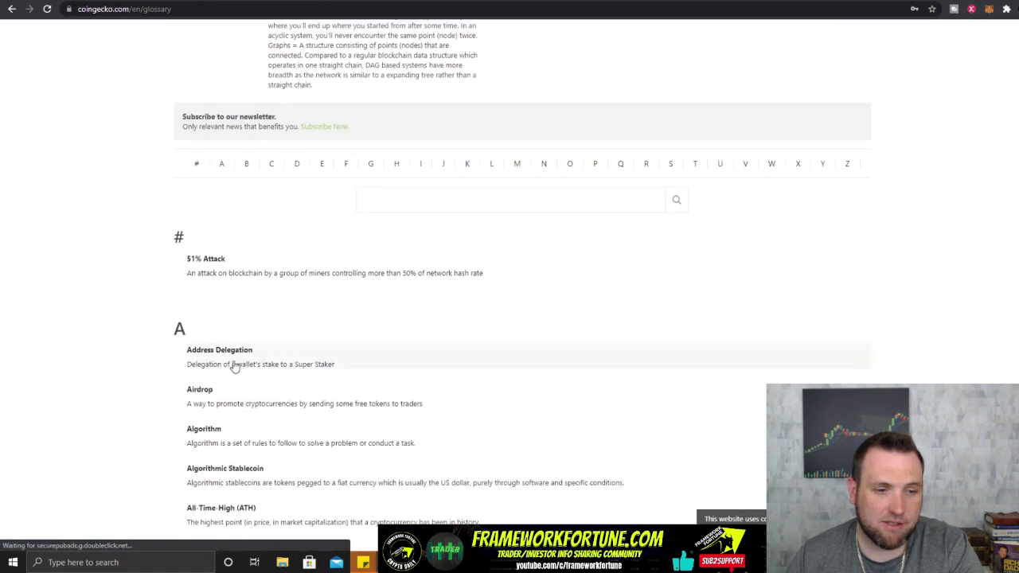
scroll(239, 358, down, 3)
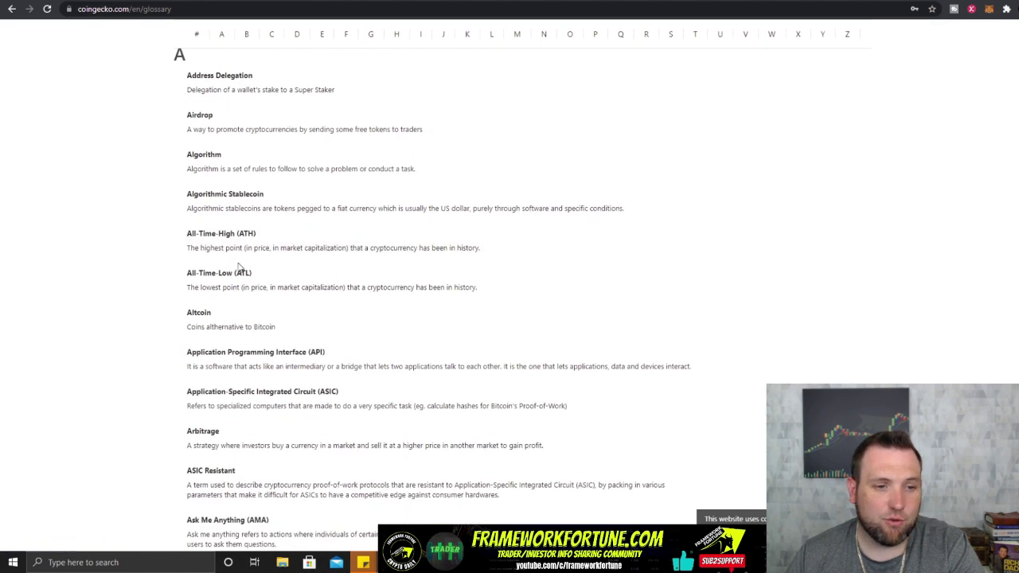
scroll(238, 255, up, 2)
scroll(239, 269, up, 5)
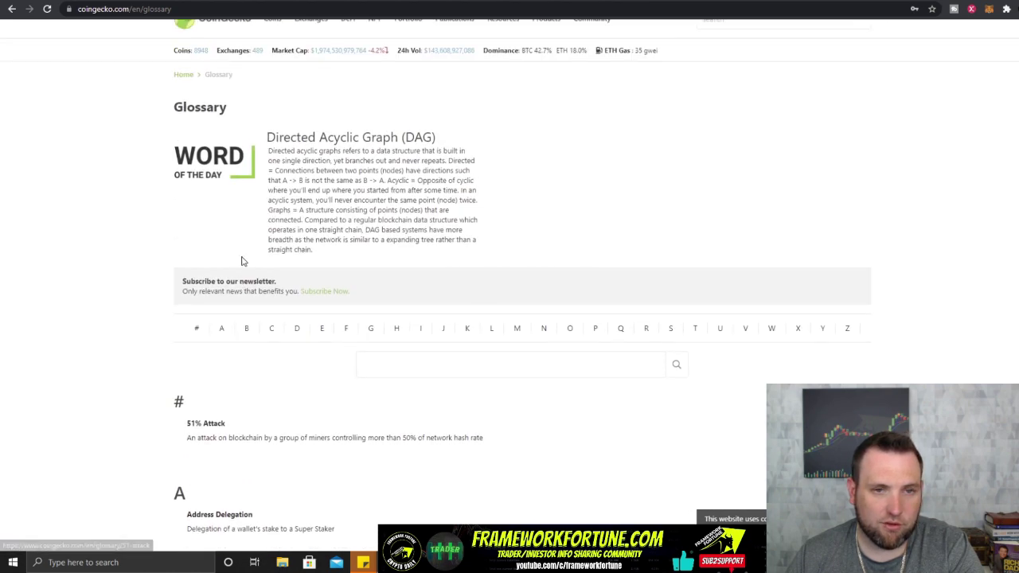
Step: Open the Earn Crypto page and change the coin from Bitcoin to Cardano
mouse_move(504, 133)
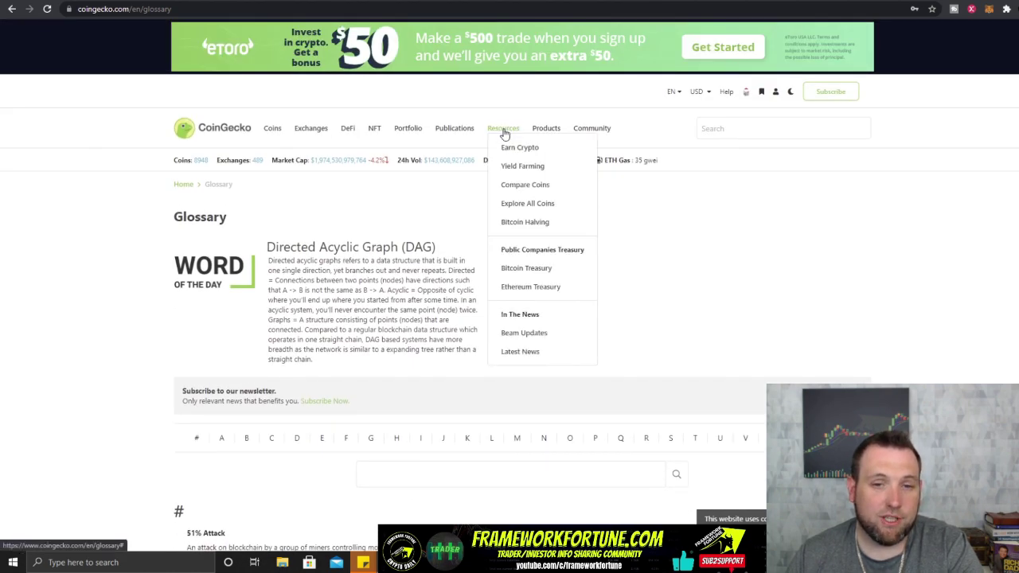
click(517, 149)
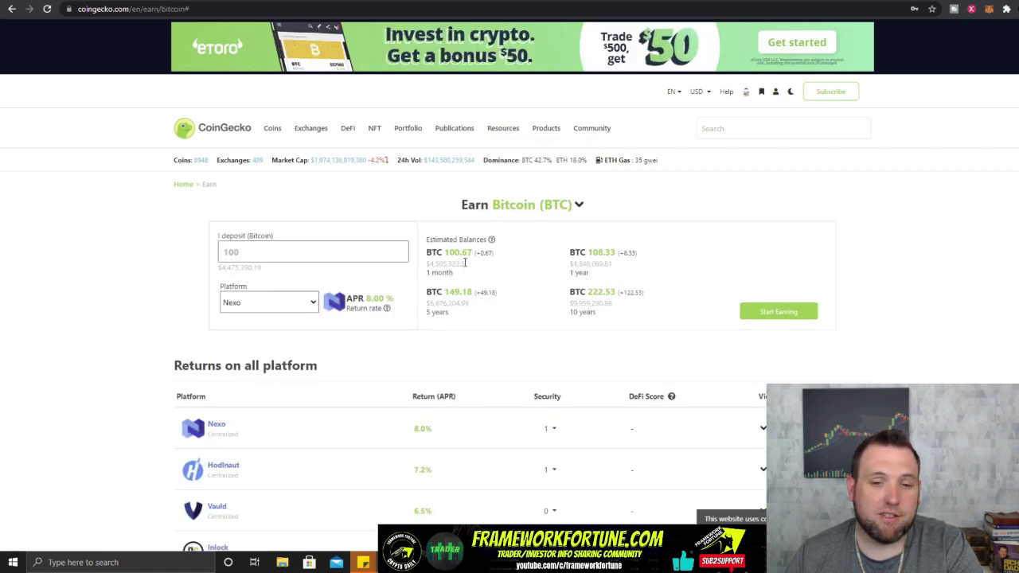
click(578, 205)
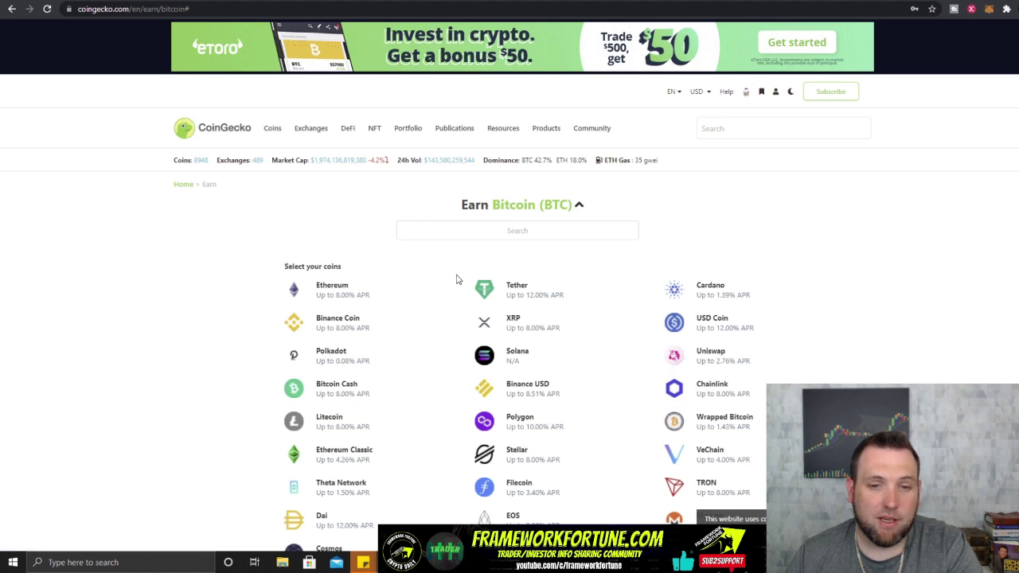
scroll(520, 323, down, 1)
click(570, 154)
click(570, 152)
scroll(579, 220, down, 1)
click(674, 177)
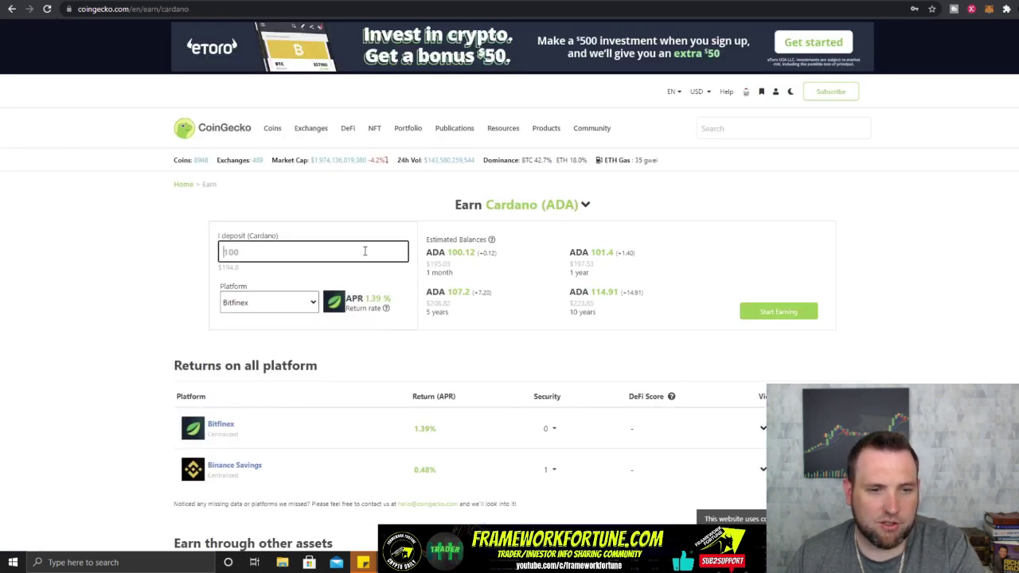
Step: Examine Cardano's estimated earning balances for the different periods and the platforms available for the deposit
click(472, 253)
drag(610, 252, 628, 253)
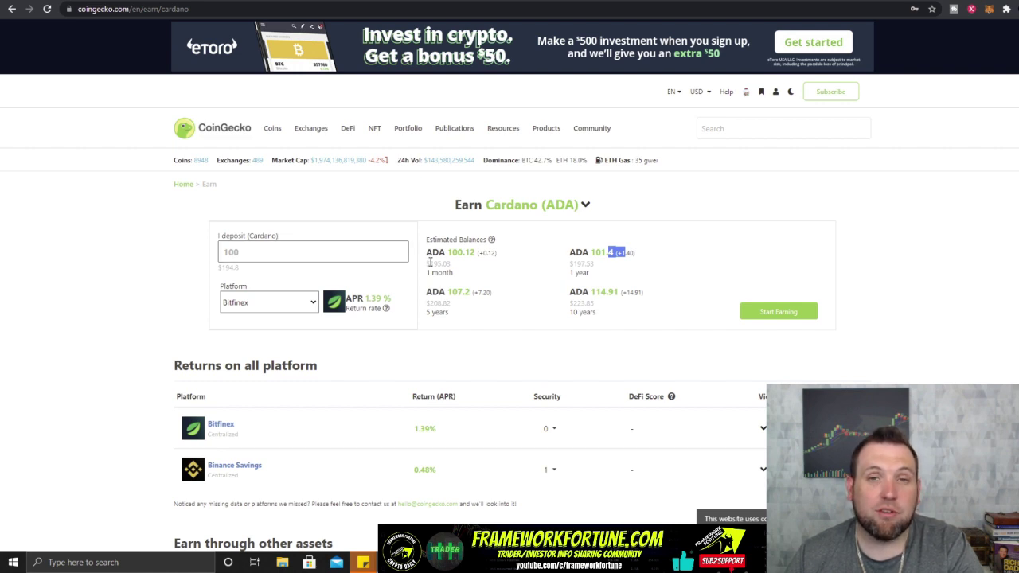
click(307, 302)
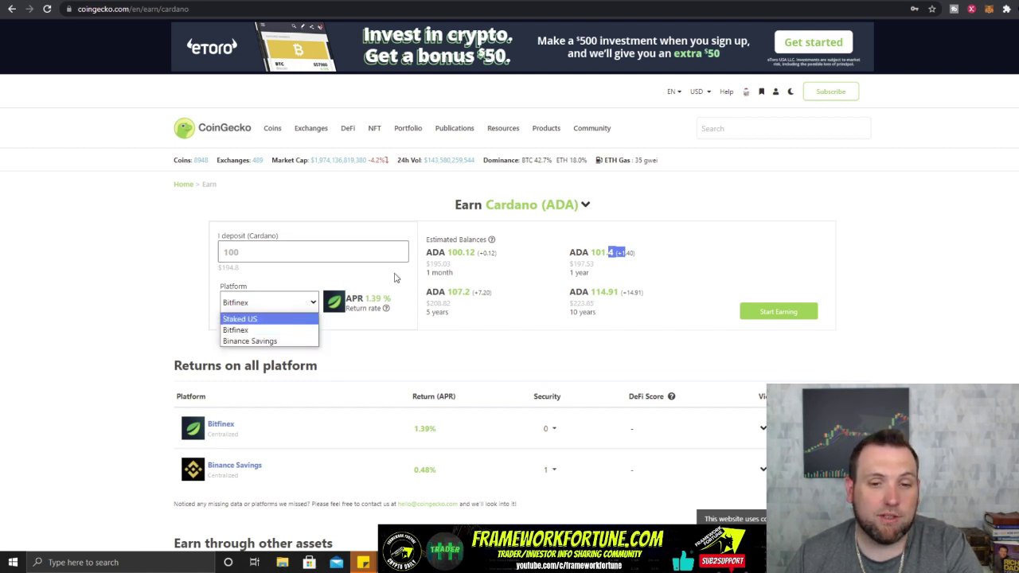
click(514, 292)
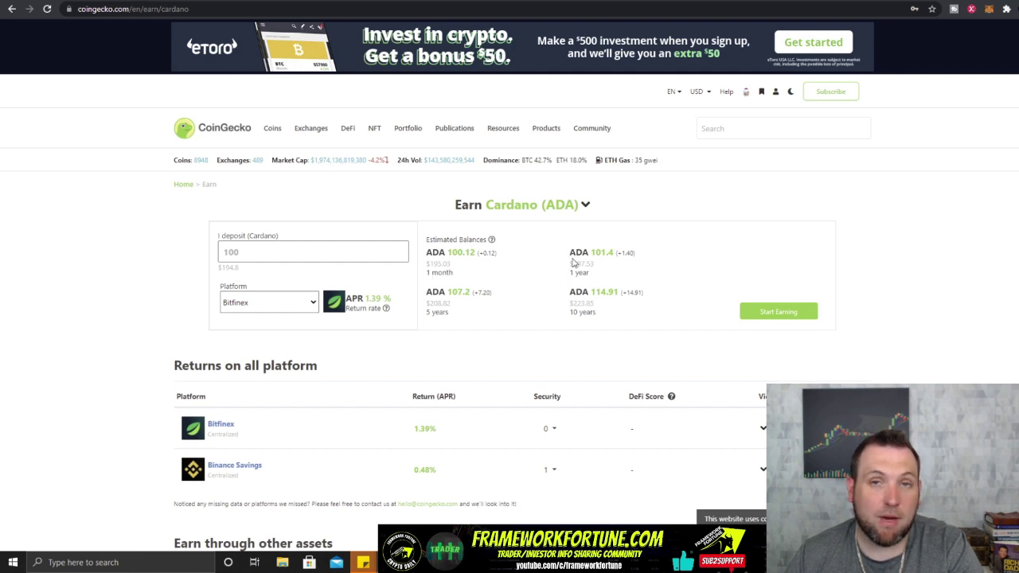
Step: Open the Yield Farming page and review the top pools by value locked, including their audits, collateral and estimated returns
scroll(473, 274, down, 1)
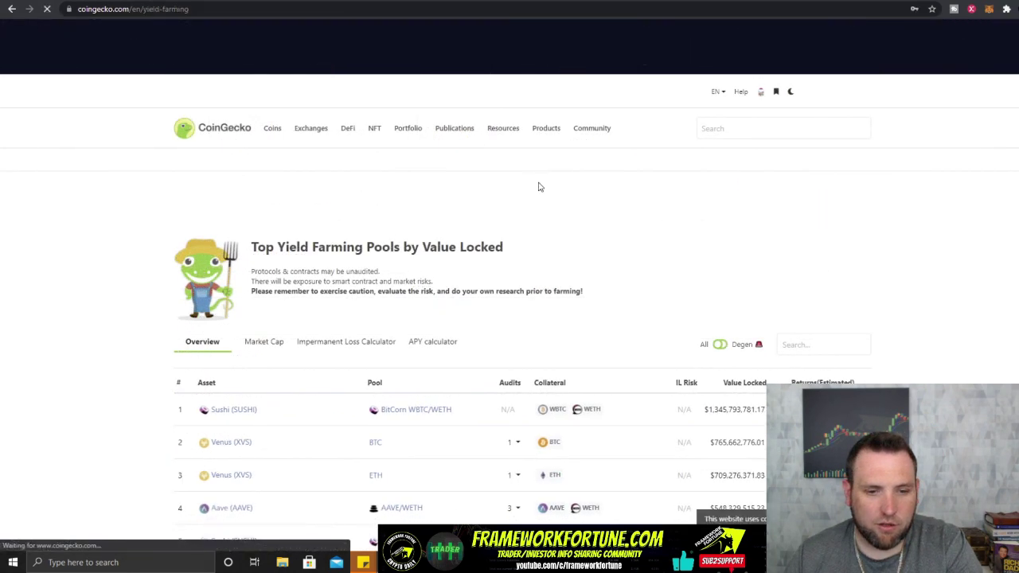
scroll(536, 184, down, 1)
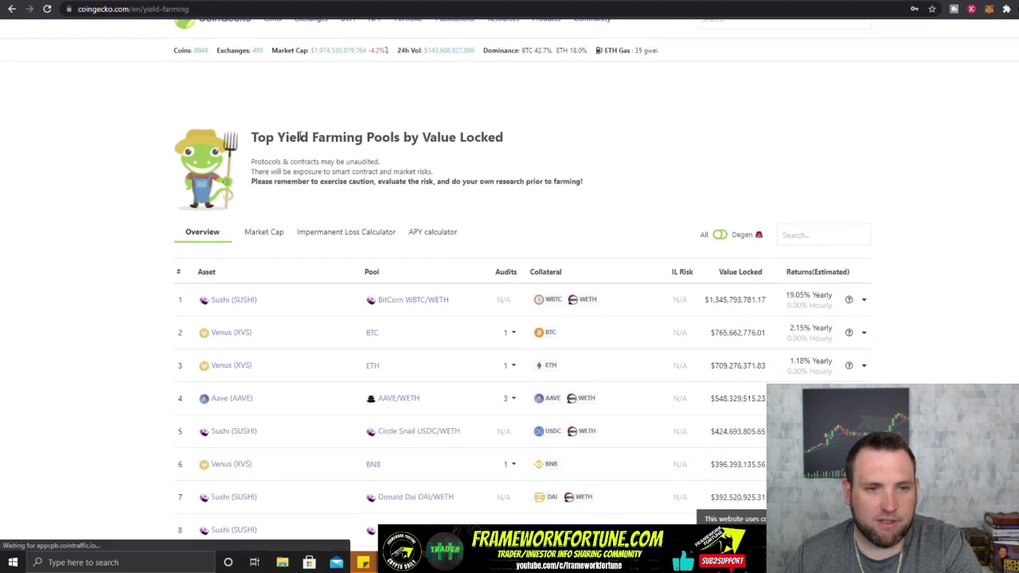
scroll(590, 308, down, 1)
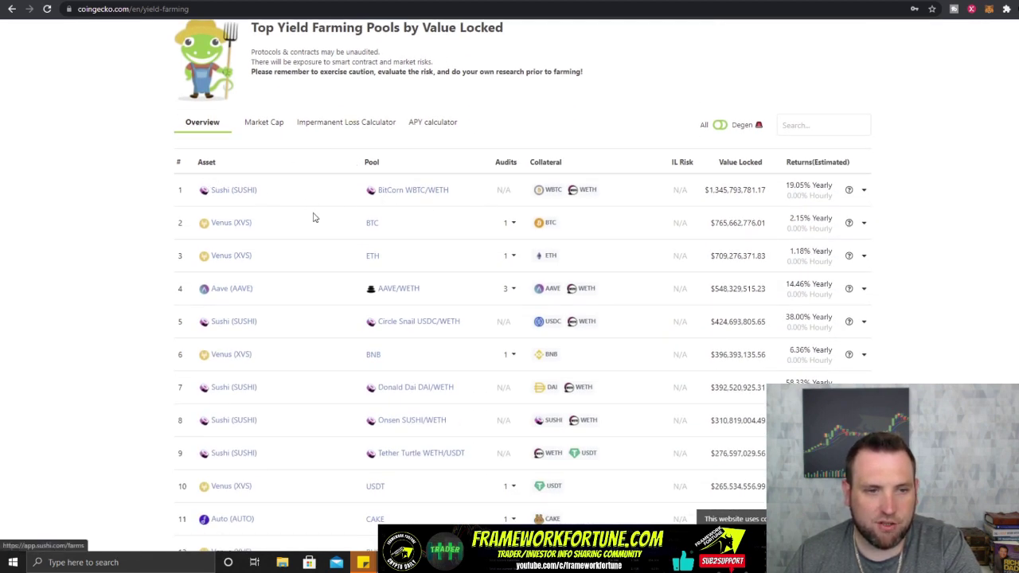
Step: View the Impermanent Loss Calculator and the APY calculator, close both, and look through the remaining yield farming pools
click(370, 122)
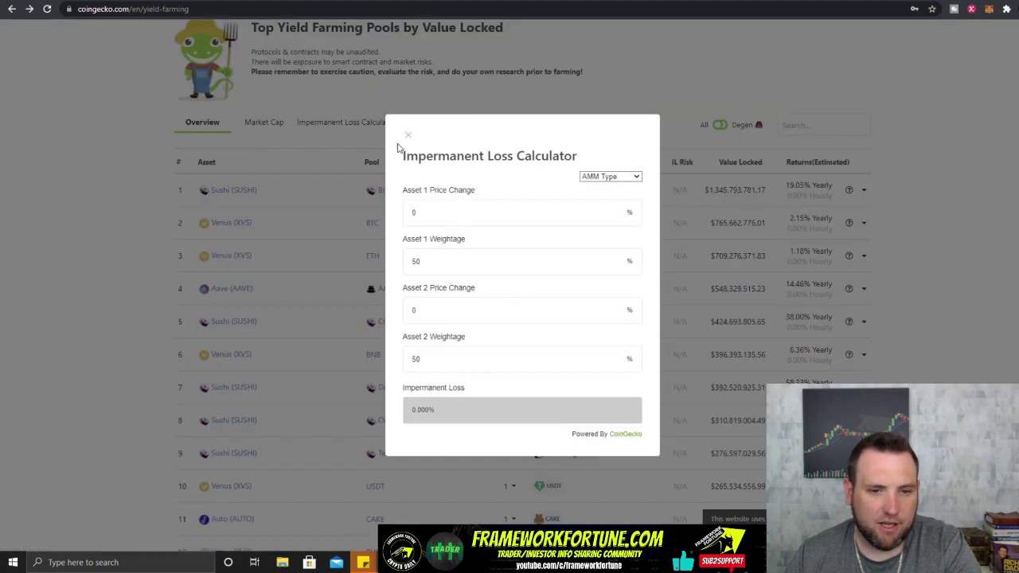
click(407, 135)
click(427, 124)
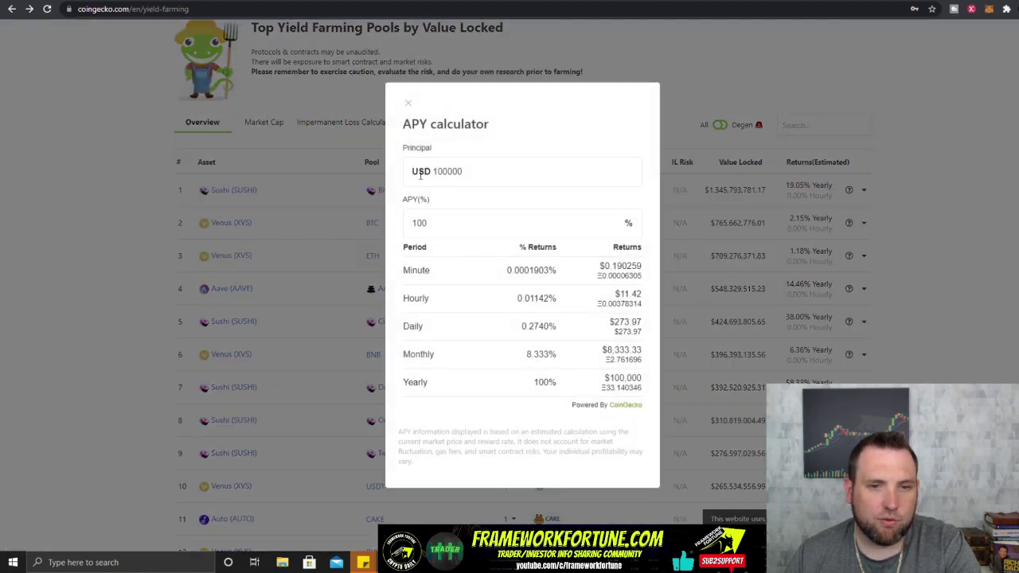
click(408, 106)
scroll(480, 270, down, 12)
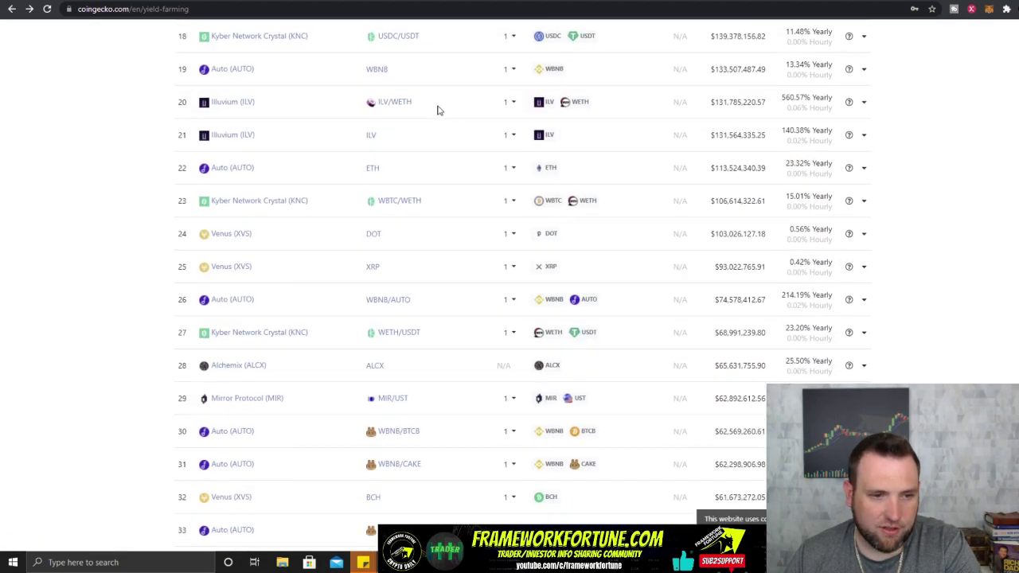
scroll(667, 326, up, 12)
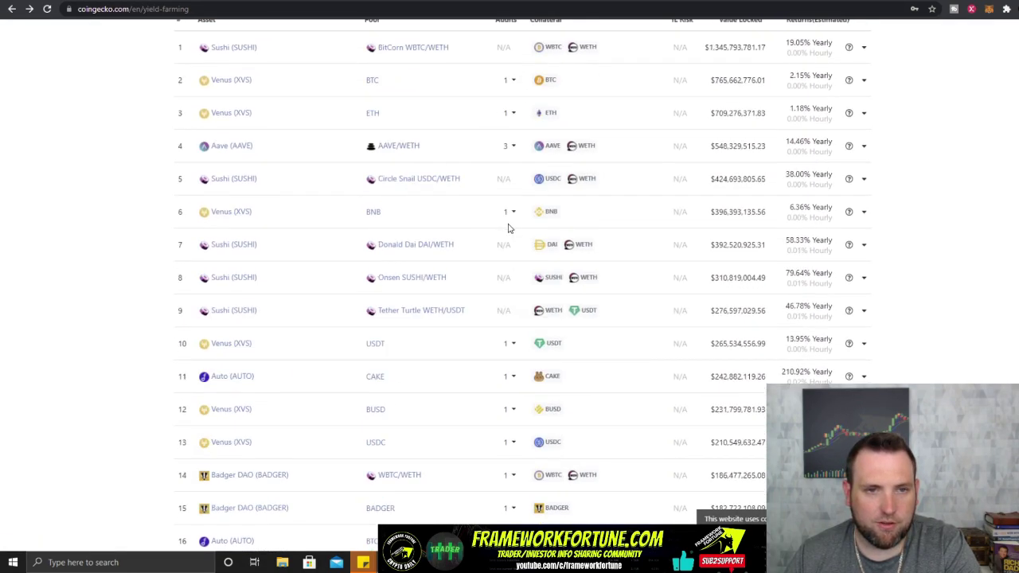
Step: Open the Compare Coins page, replace Ethereum with StormX (STMX), and run the comparison against Bitcoin
mouse_move(503, 128)
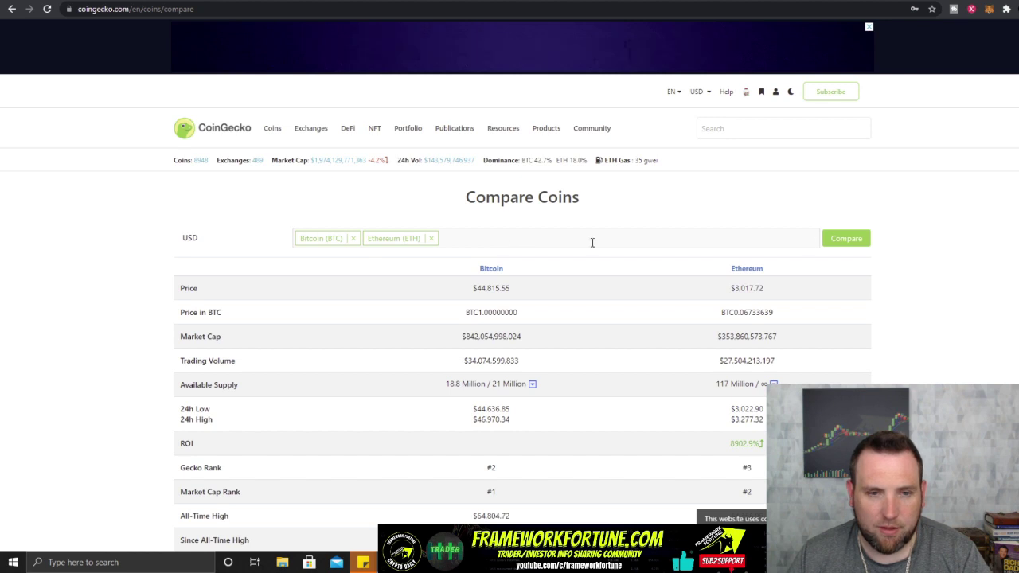
click(431, 238)
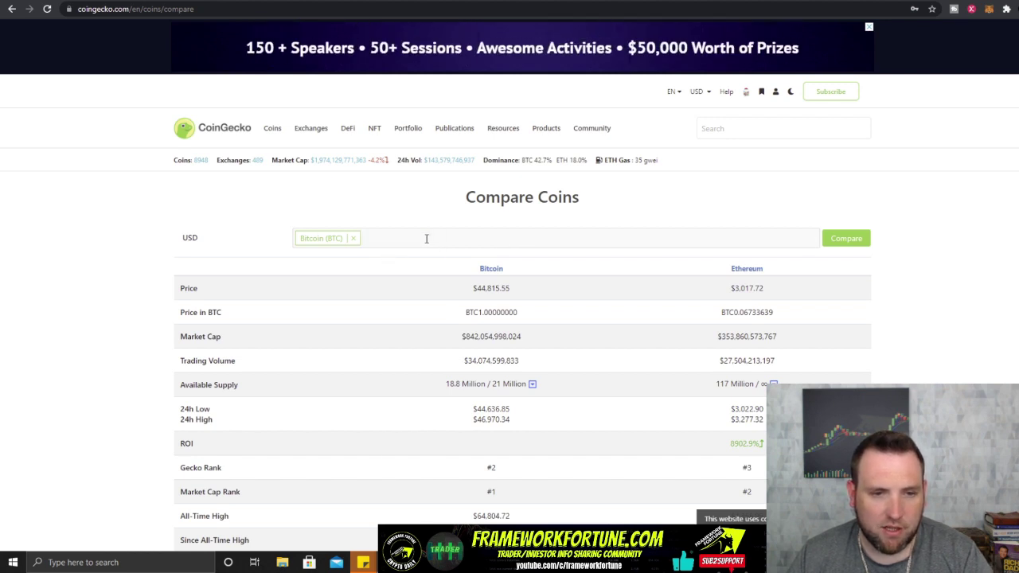
click(425, 238)
text(s)
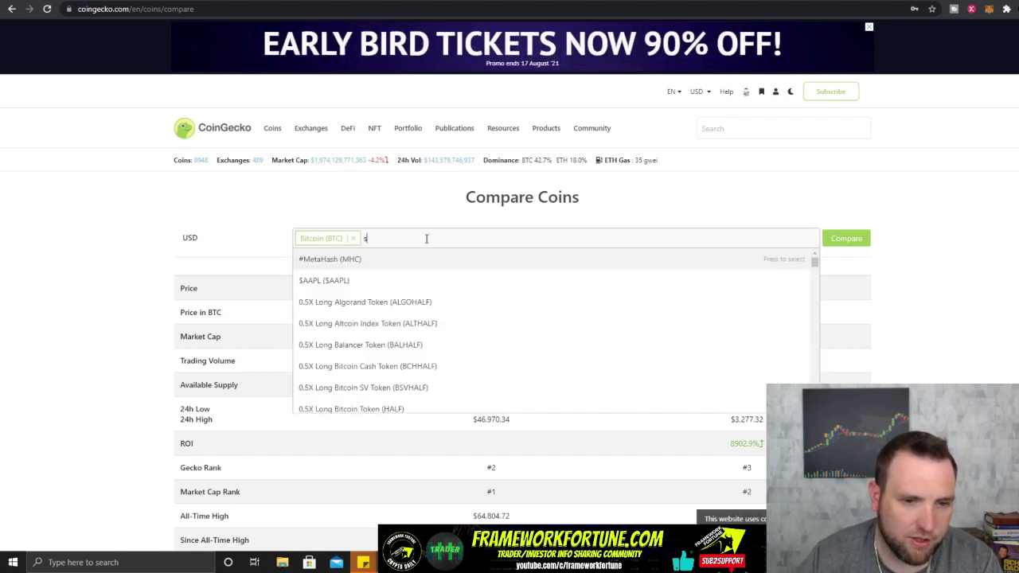
text(tor)
key(Return)
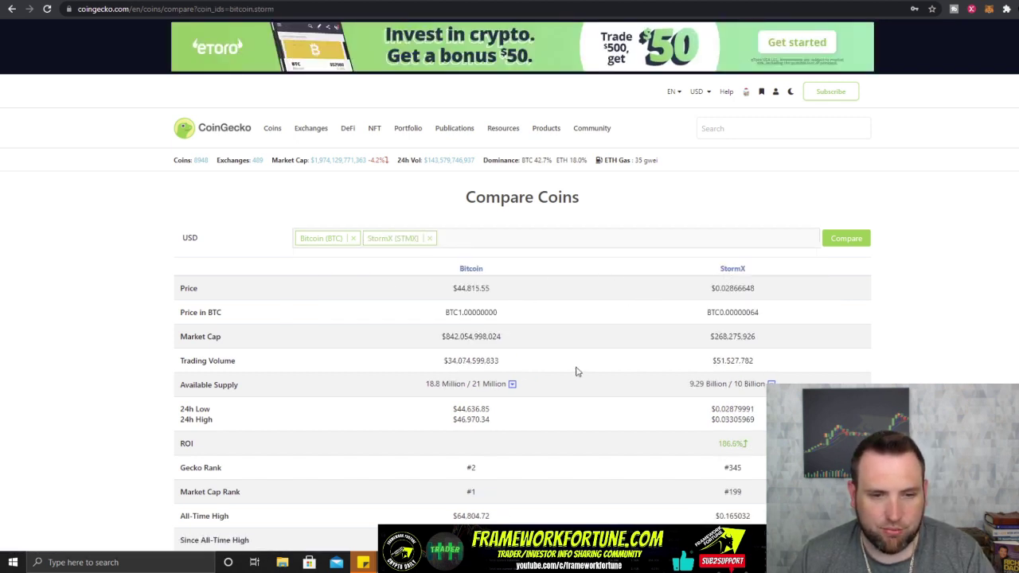
Step: Examine the Bitcoin and StormX comparison, covering market data, performance over time, project links, and the price and market cap charts
scroll(578, 372, down, 2)
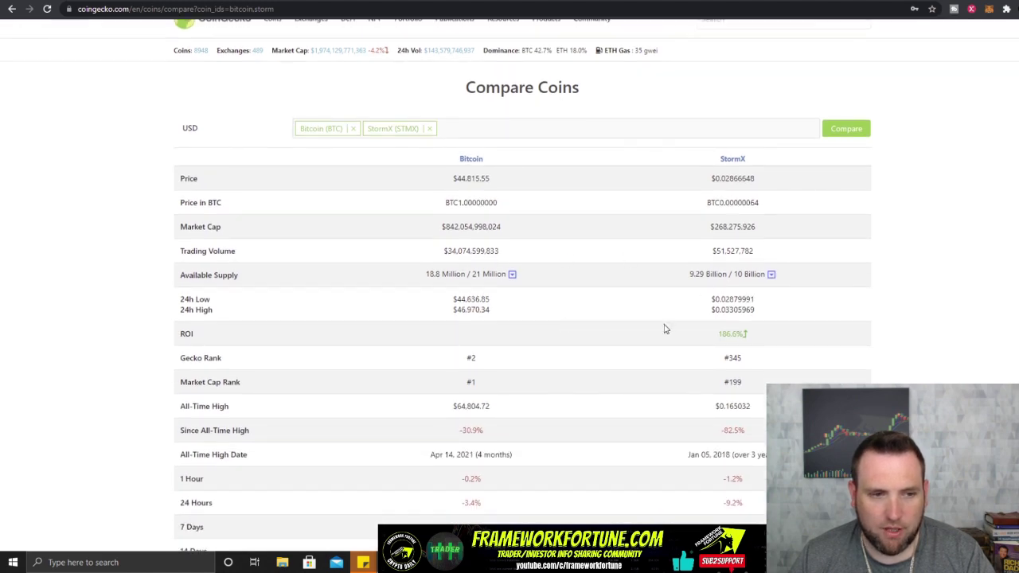
scroll(528, 334, down, 5)
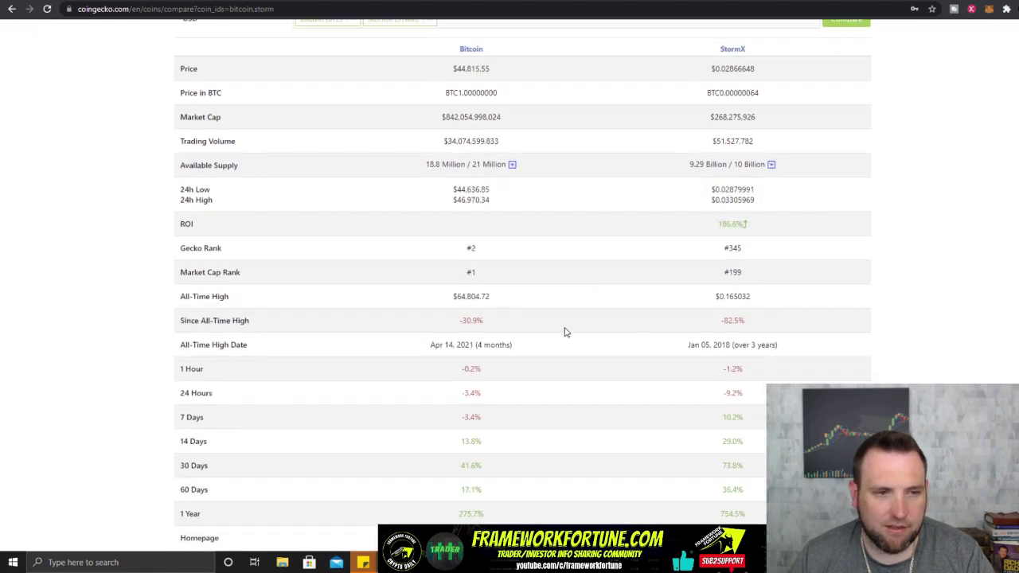
scroll(704, 130, down, 6)
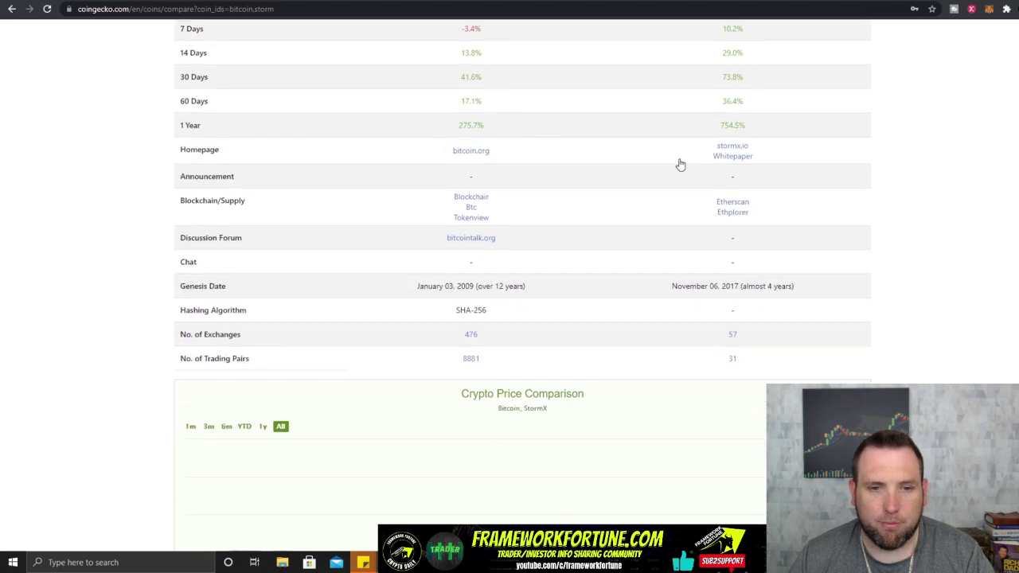
scroll(650, 253, down, 3)
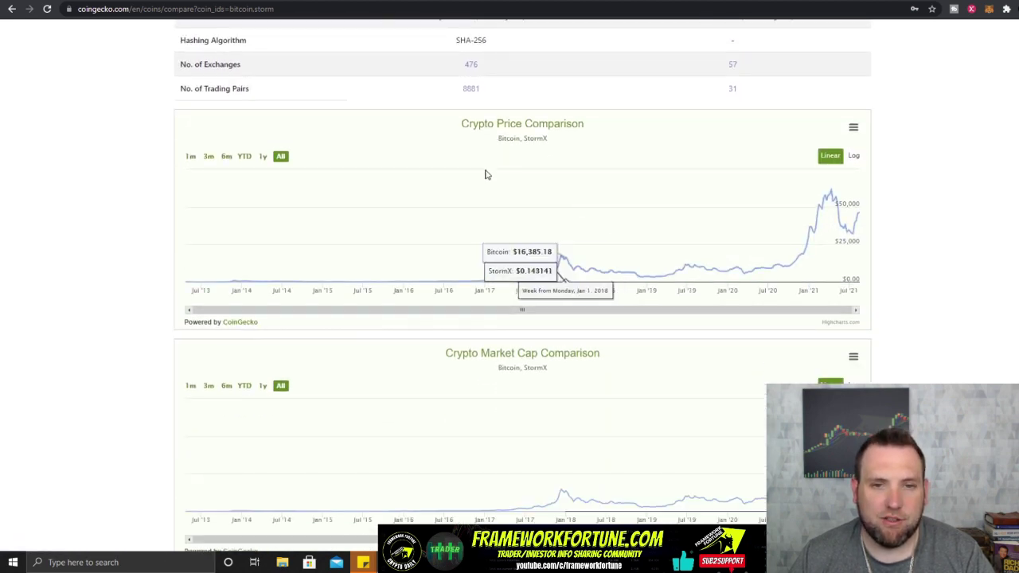
scroll(496, 183, down, 3)
scroll(548, 315, up, 3)
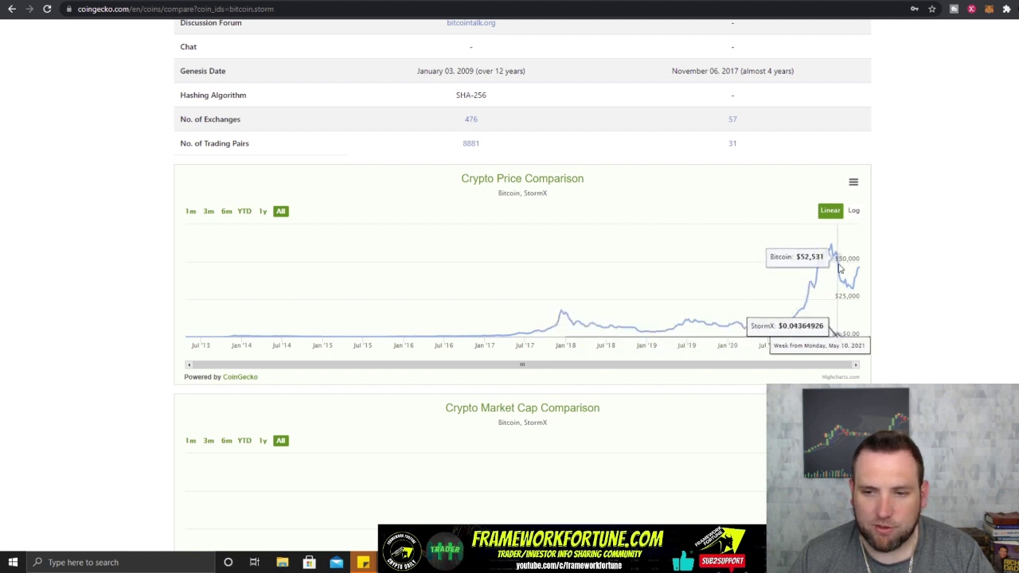
scroll(481, 126, up, 10)
Step: Open the Bitcoin Treasury page and review the public companies' total bitcoin, entry values and share of supply
mouse_move(516, 130)
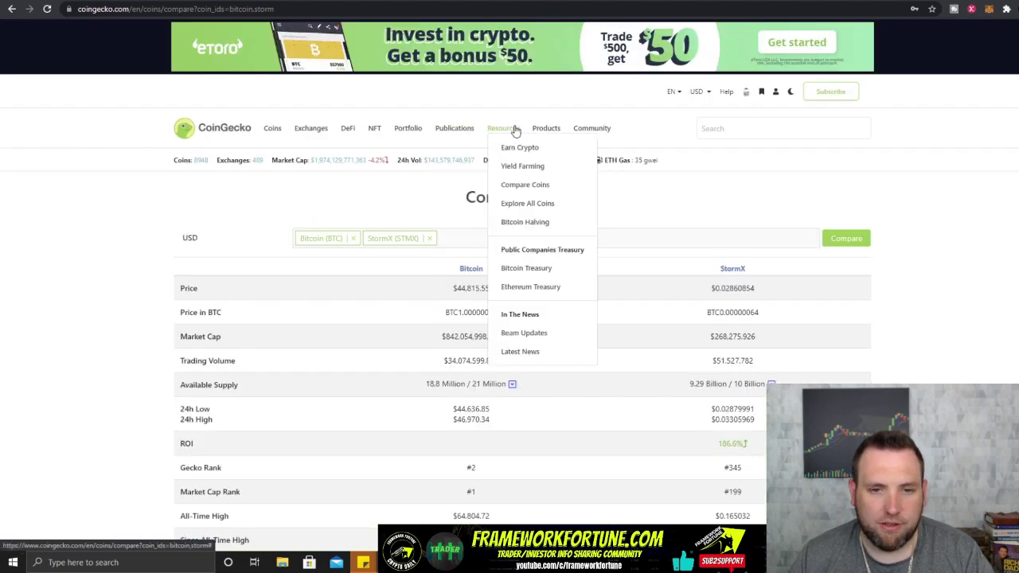
click(510, 269)
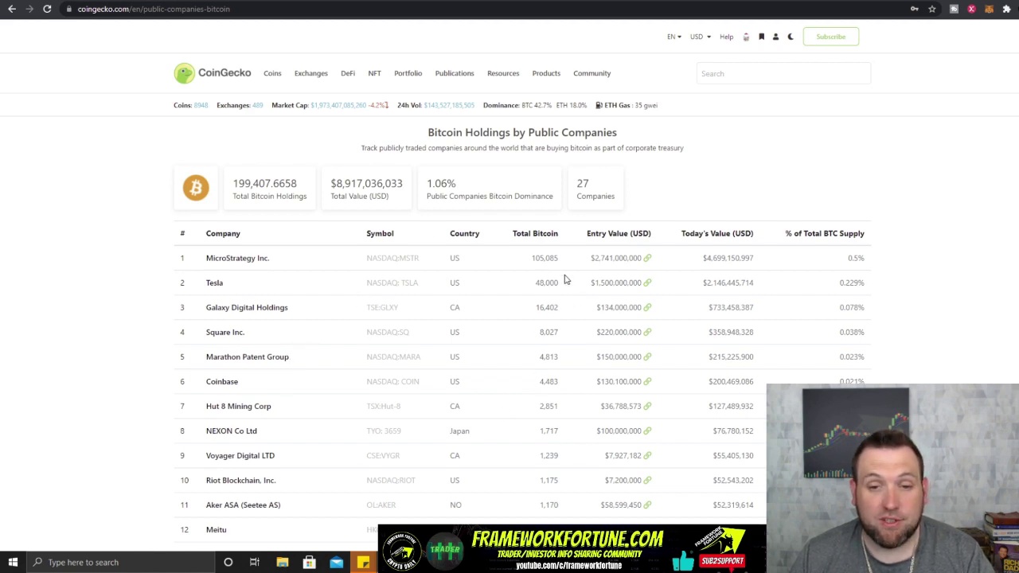
scroll(564, 281, down, 2)
scroll(536, 273, up, 1)
scroll(514, 262, up, 2)
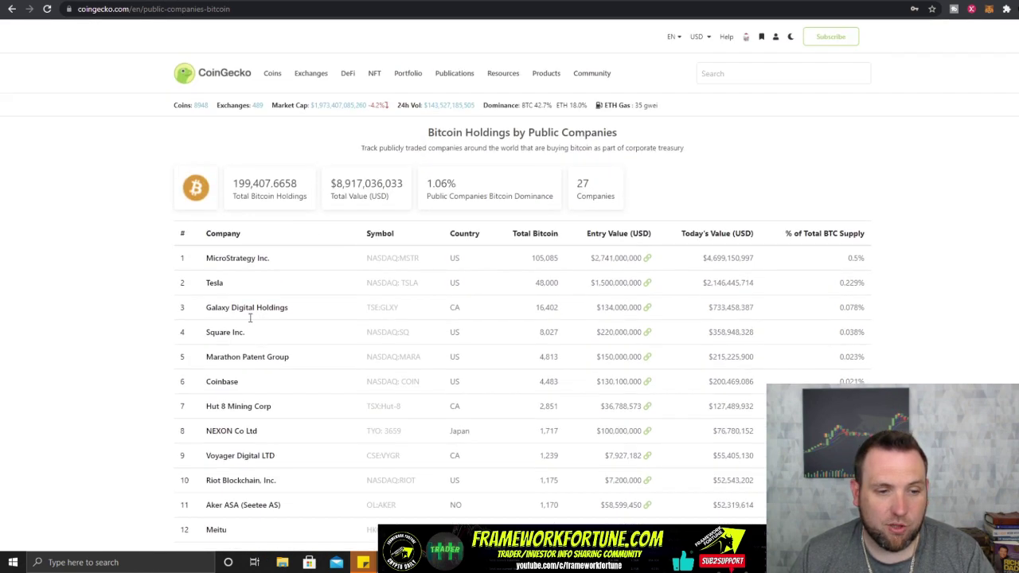
scroll(254, 358, down, 1)
scroll(271, 360, down, 4)
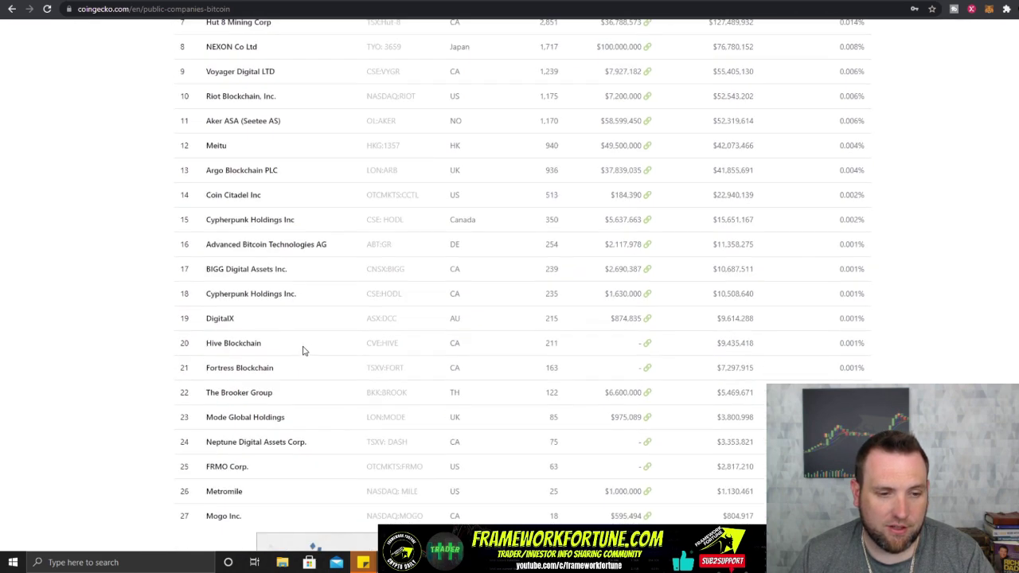
scroll(319, 334, up, 3)
scroll(322, 328, up, 3)
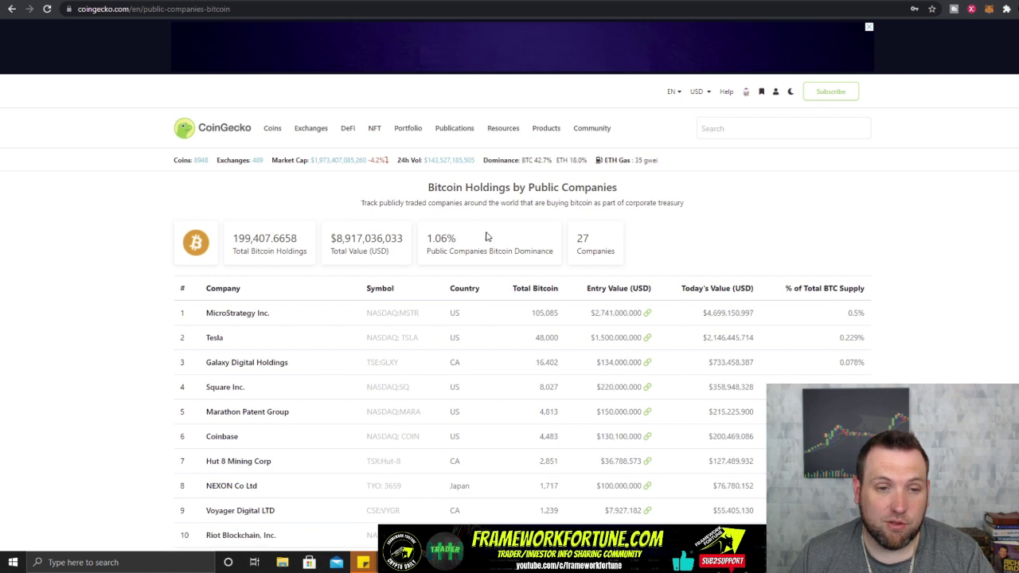
Step: View the site's remaining resource, product and community offerings, along with its language and display currency options
mouse_move(511, 130)
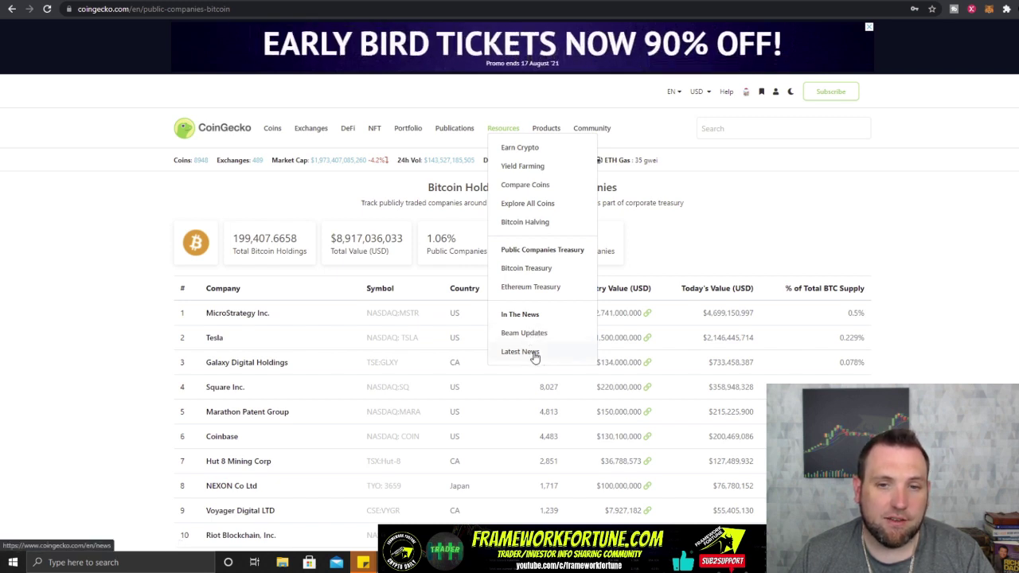
mouse_move(546, 133)
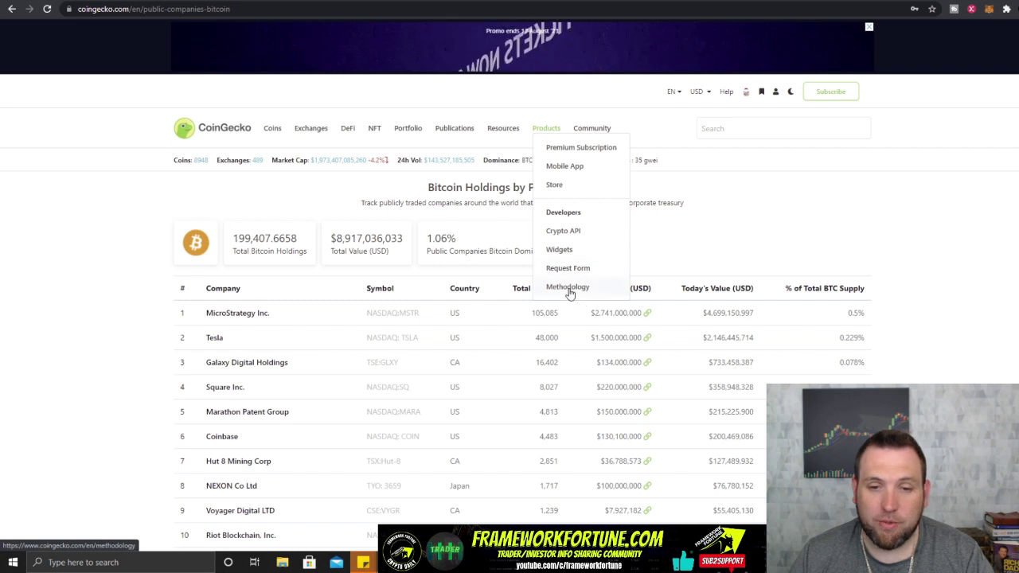
mouse_move(597, 134)
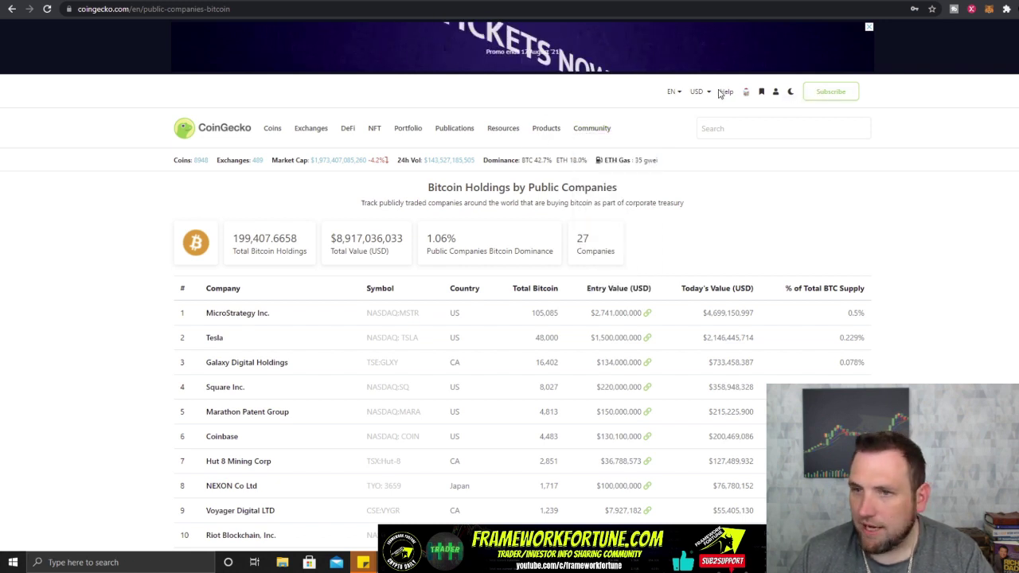
mouse_move(676, 92)
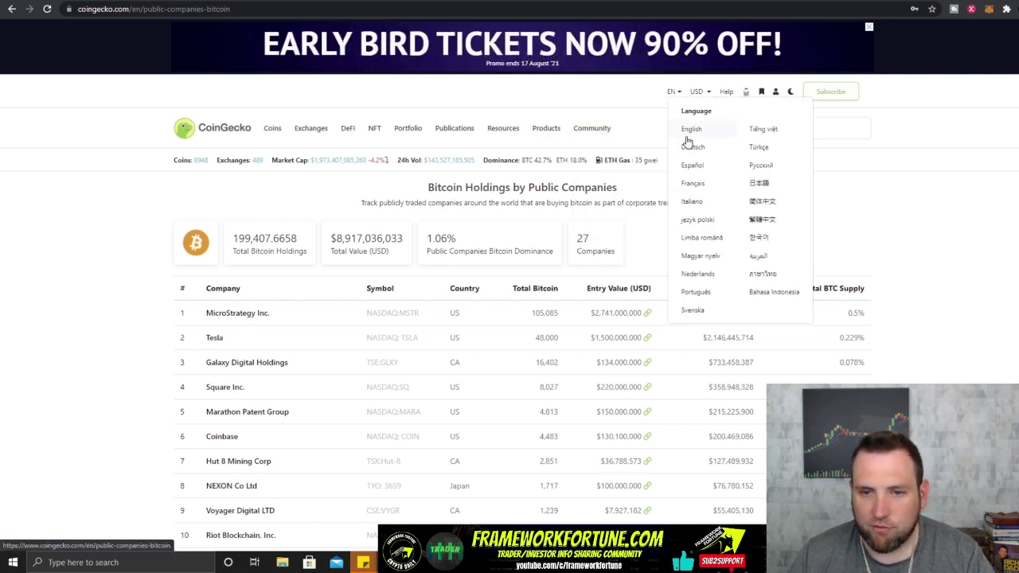
mouse_move(711, 94)
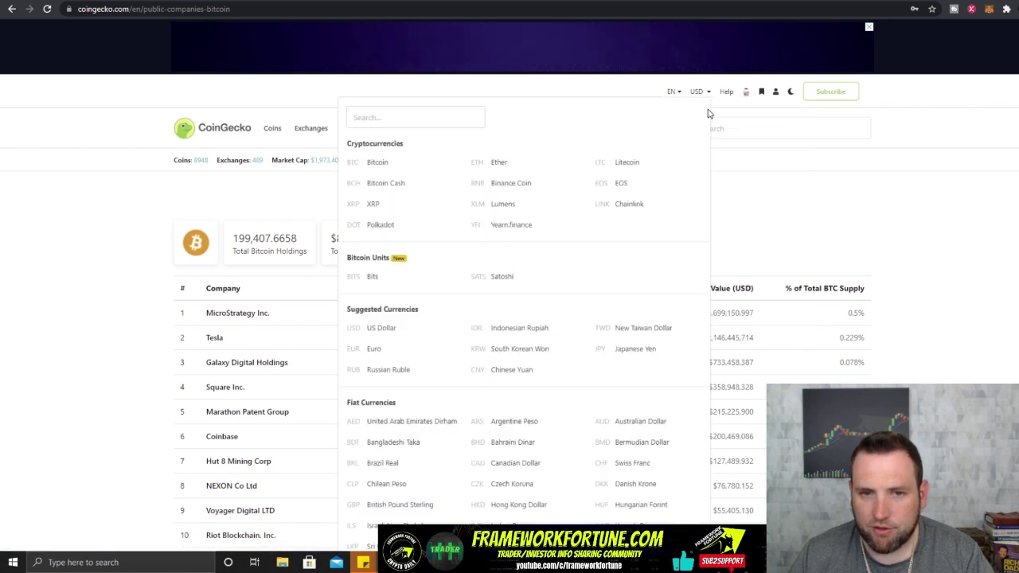
Step: Open the My Candies page, then the Rewards page, and browse the books and discounts redeemable with candies
click(748, 95)
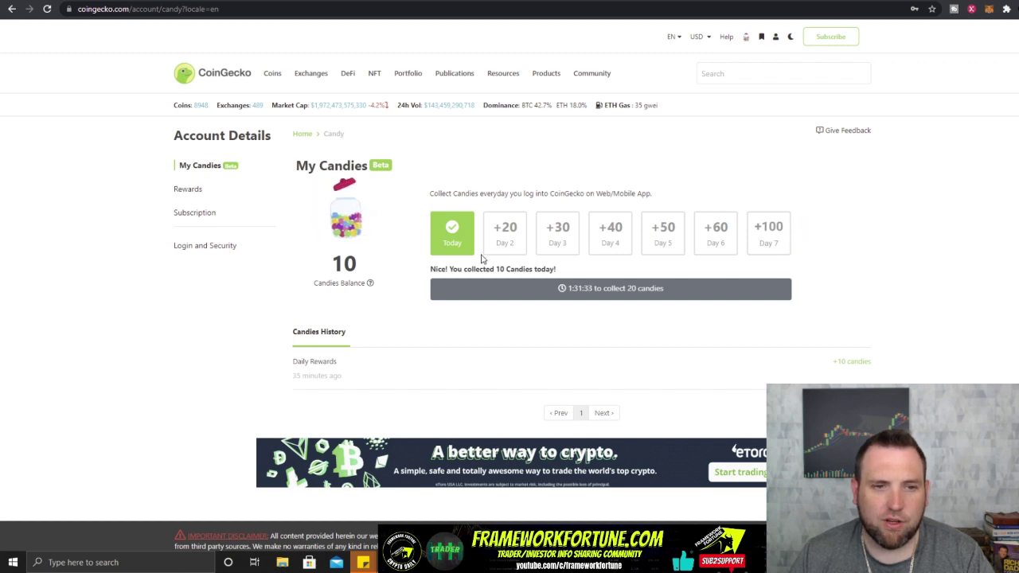
click(197, 190)
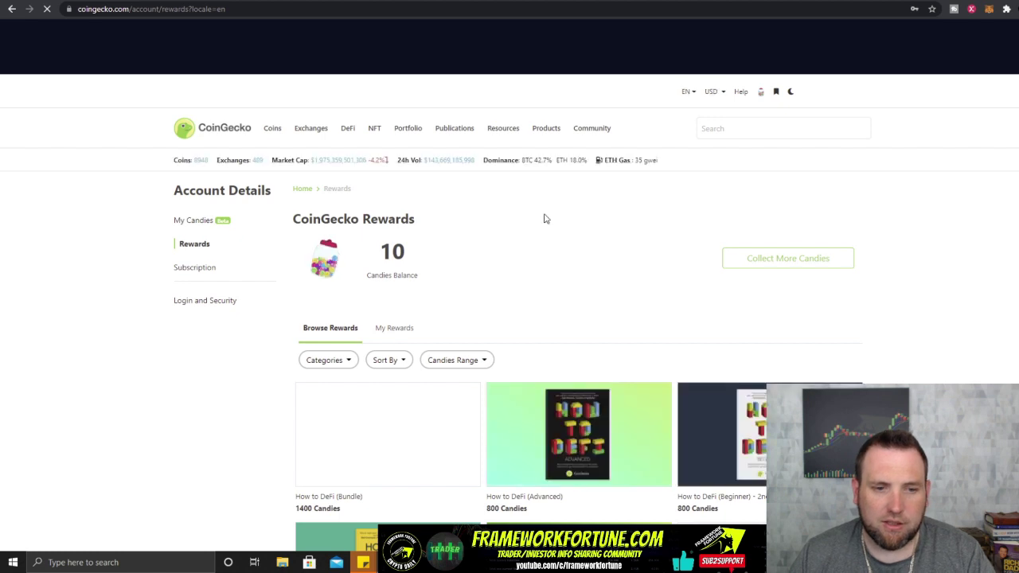
scroll(544, 217, down, 5)
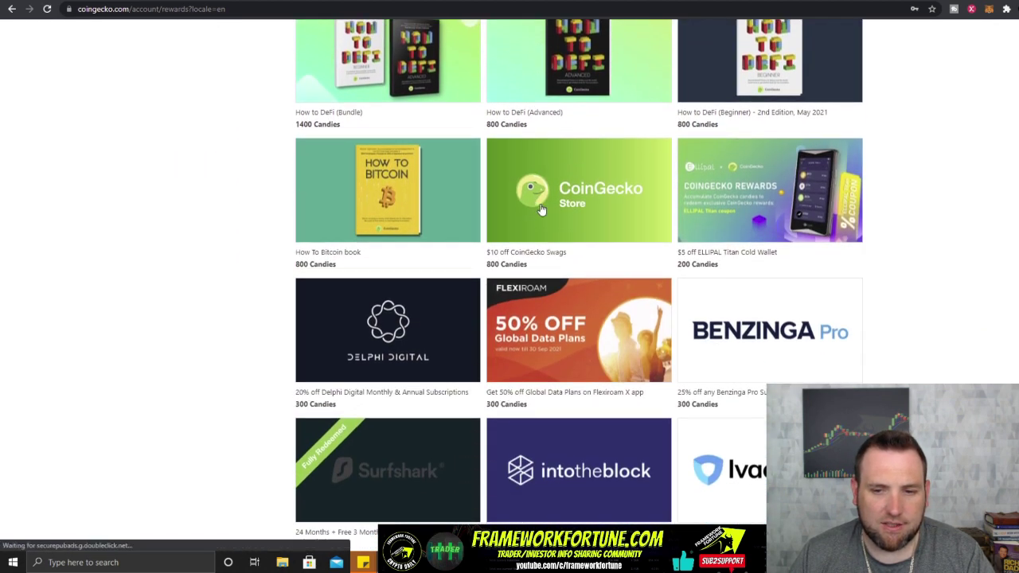
scroll(549, 219, up, 1)
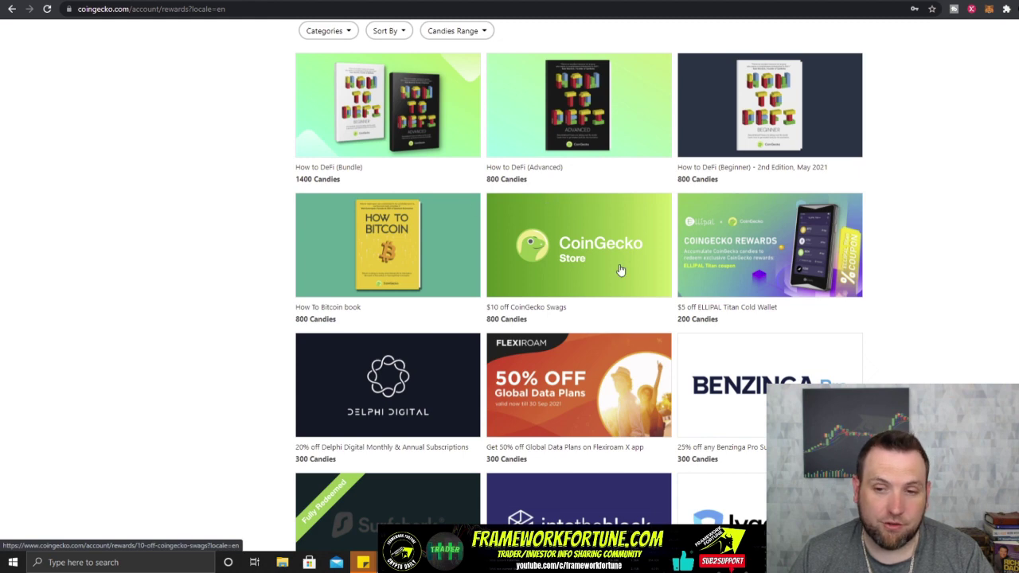
scroll(557, 204, down, 3)
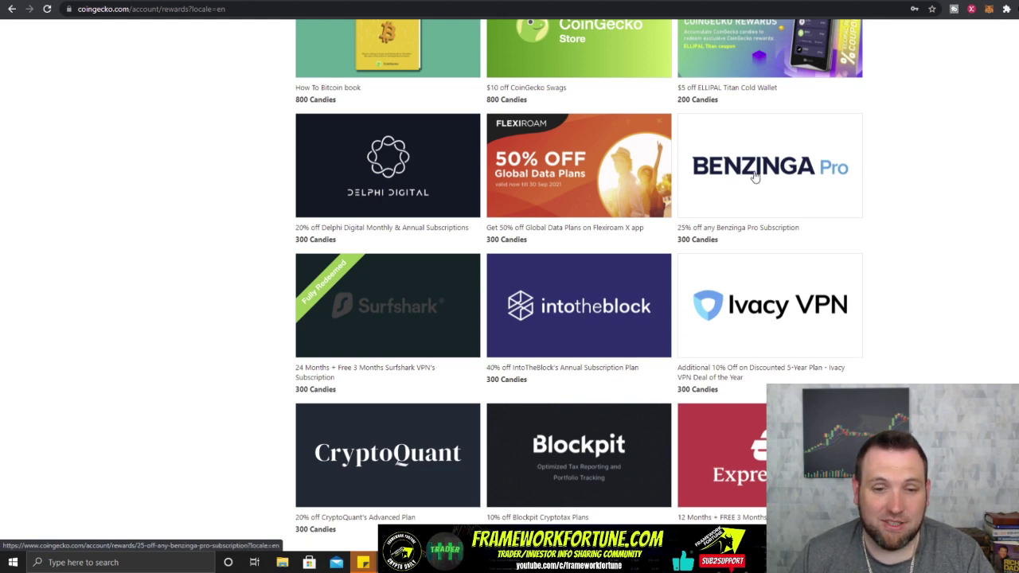
scroll(573, 276, down, 3)
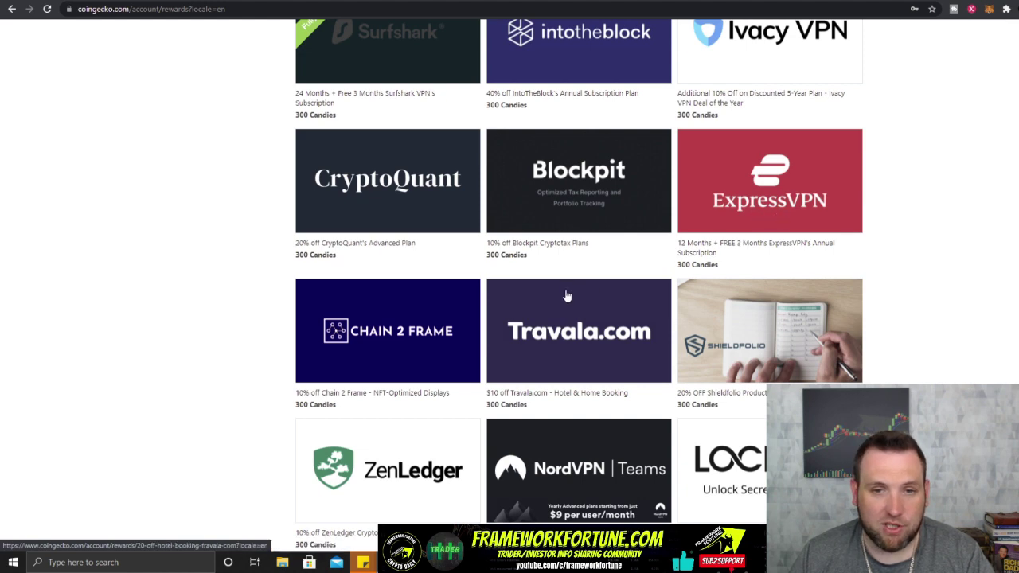
scroll(776, 213, down, 3)
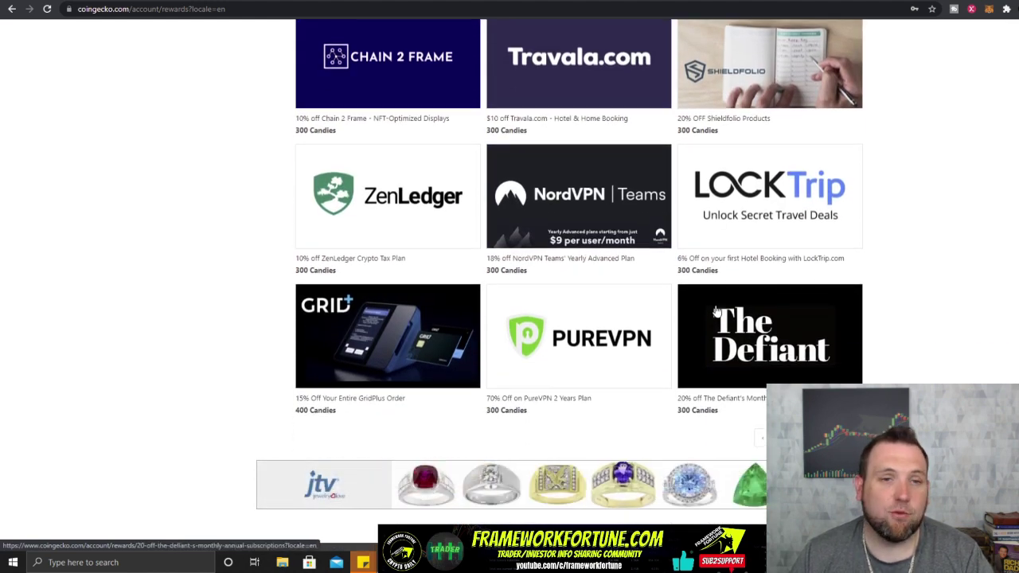
scroll(444, 244, up, 10)
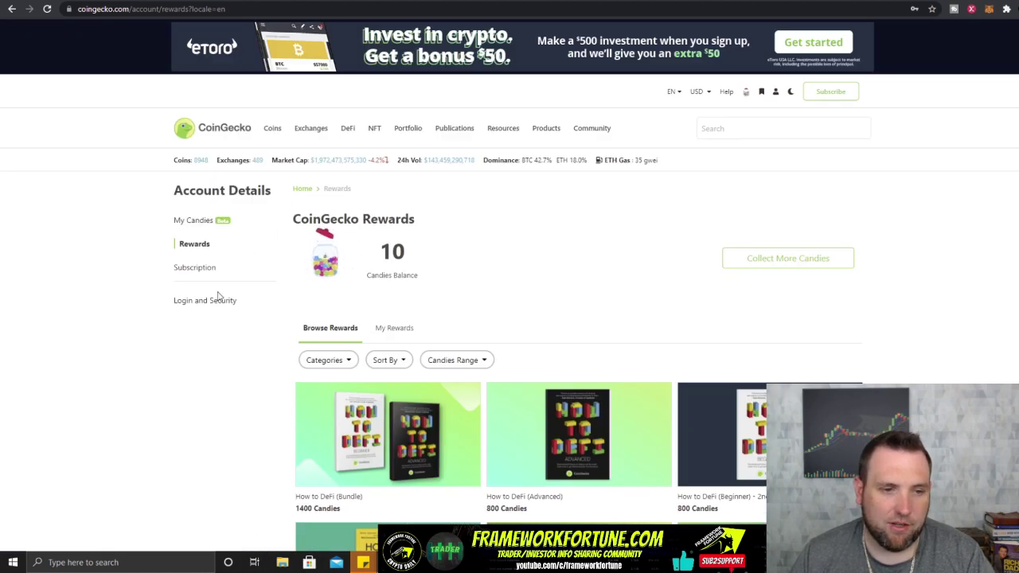
Step: Switch the site to dark mode and open the CoinGecko Premium plans from the account's subscription page
click(791, 92)
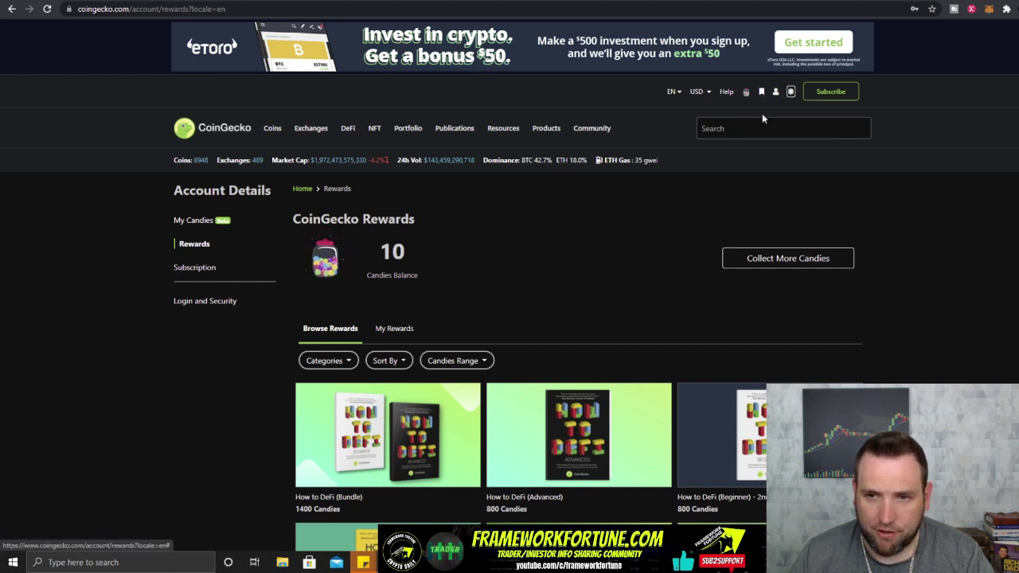
mouse_move(775, 93)
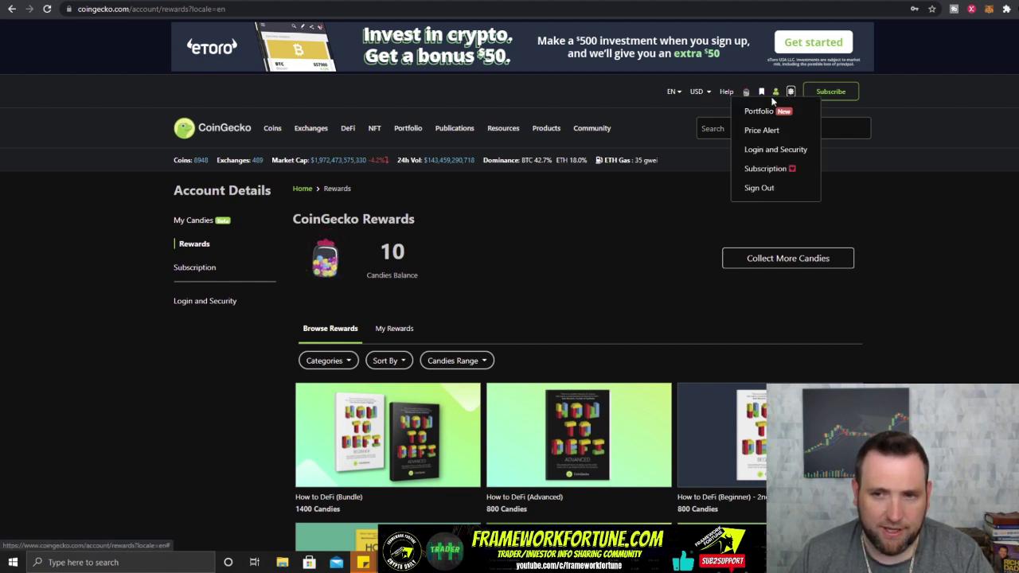
click(776, 169)
click(557, 269)
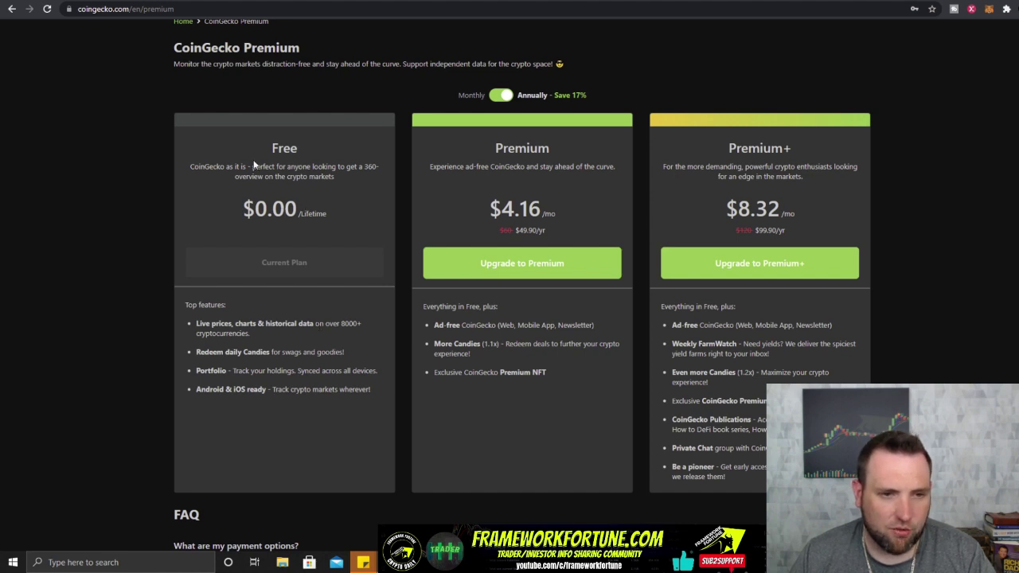
Step: Compare the Free, Premium and Premium+ plans by their descriptions, annual pricing and included features
drag(247, 167, 337, 177)
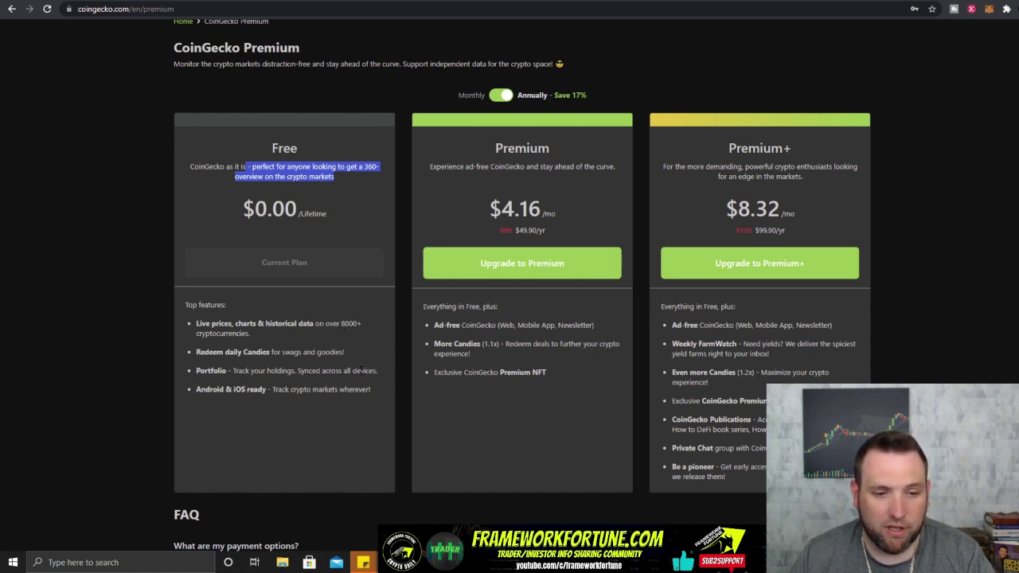
drag(273, 389, 342, 412)
click(342, 412)
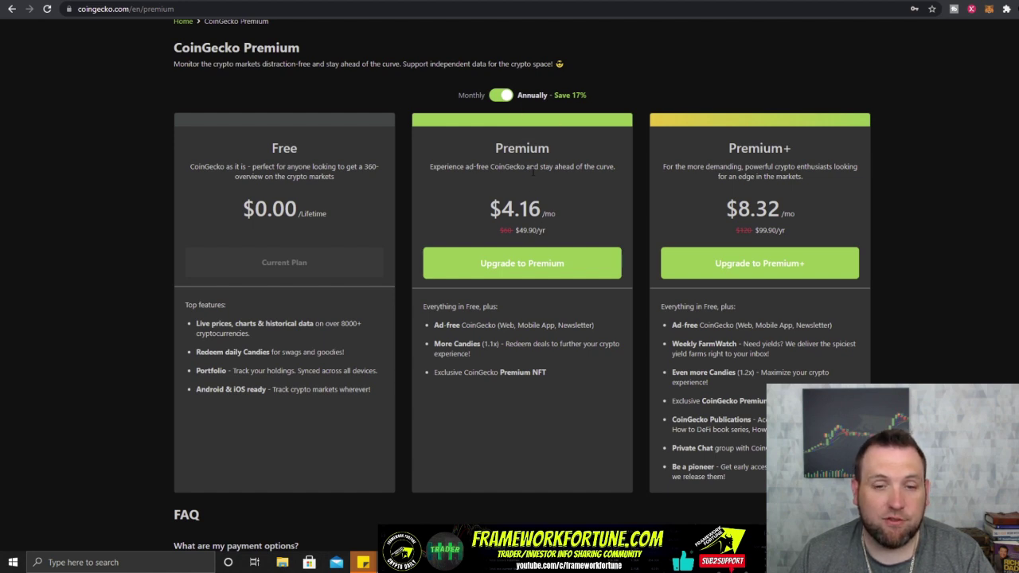
drag(515, 231, 545, 230)
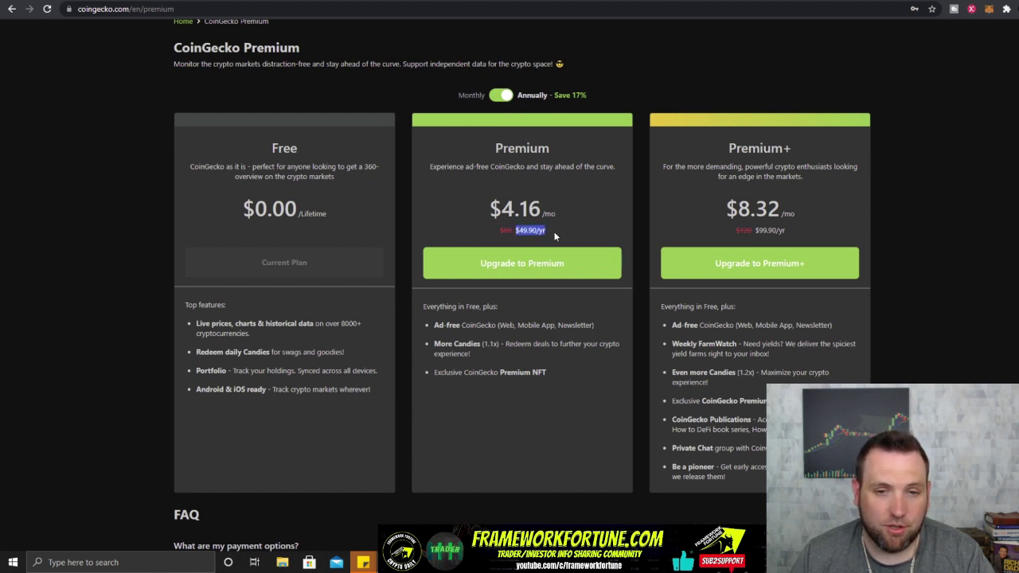
click(555, 235)
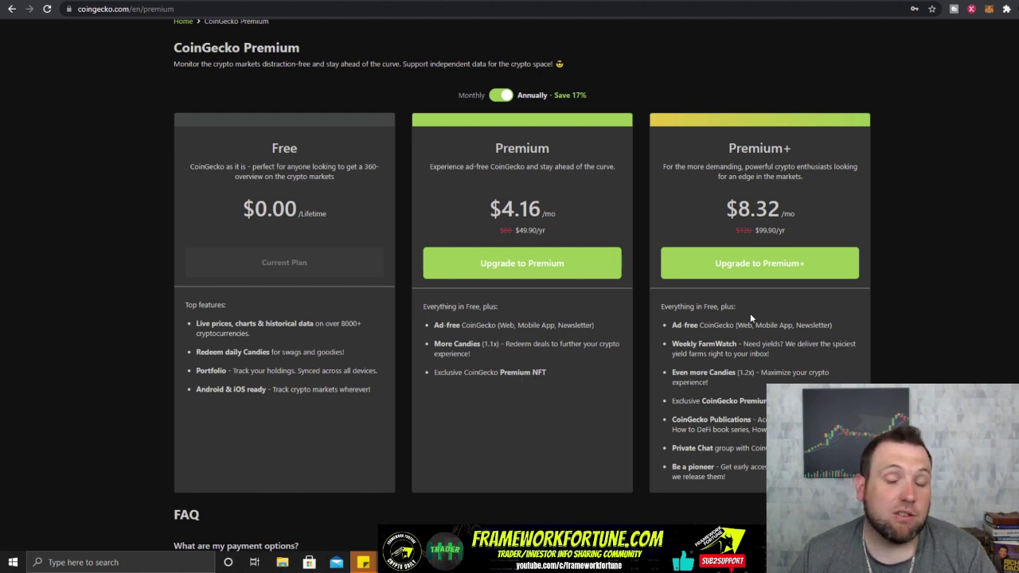
scroll(909, 268, down, 1)
scroll(908, 267, down, 2)
scroll(908, 267, up, 1)
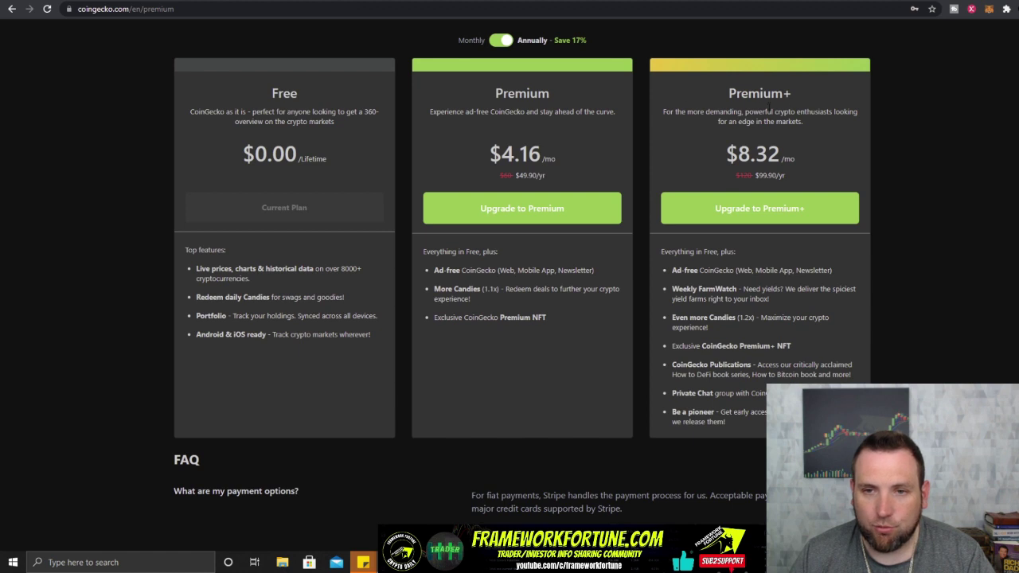
Step: Read through the Premium+ plan's feature list, including its publications, private chat and early access benefits
drag(662, 251, 735, 252)
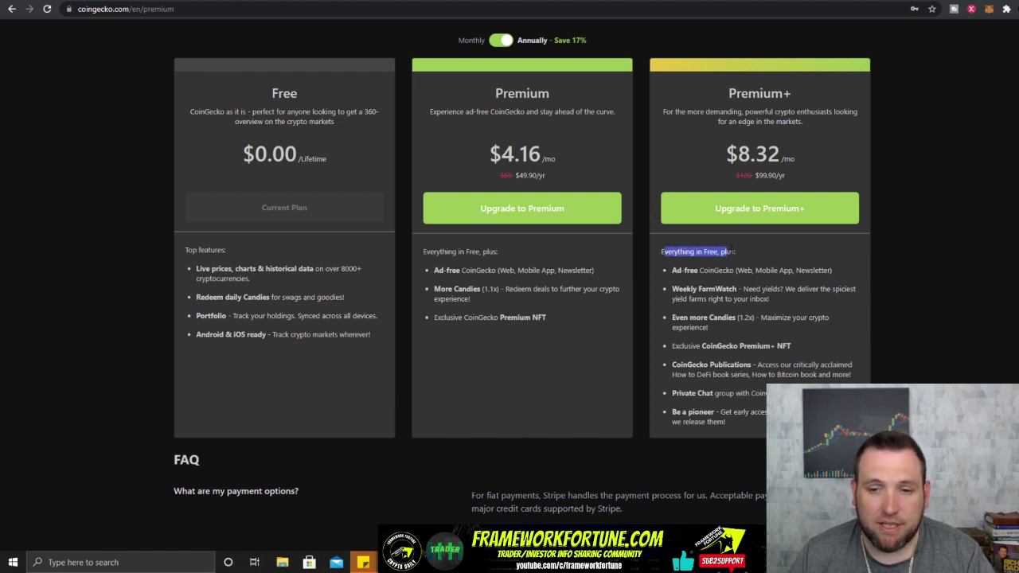
click(753, 266)
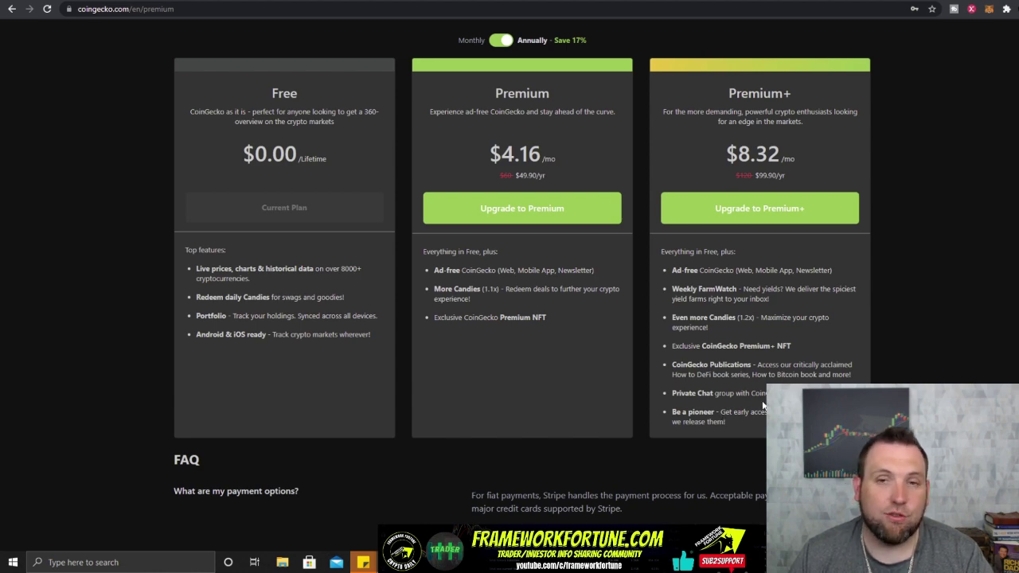
scroll(707, 165, down, 3)
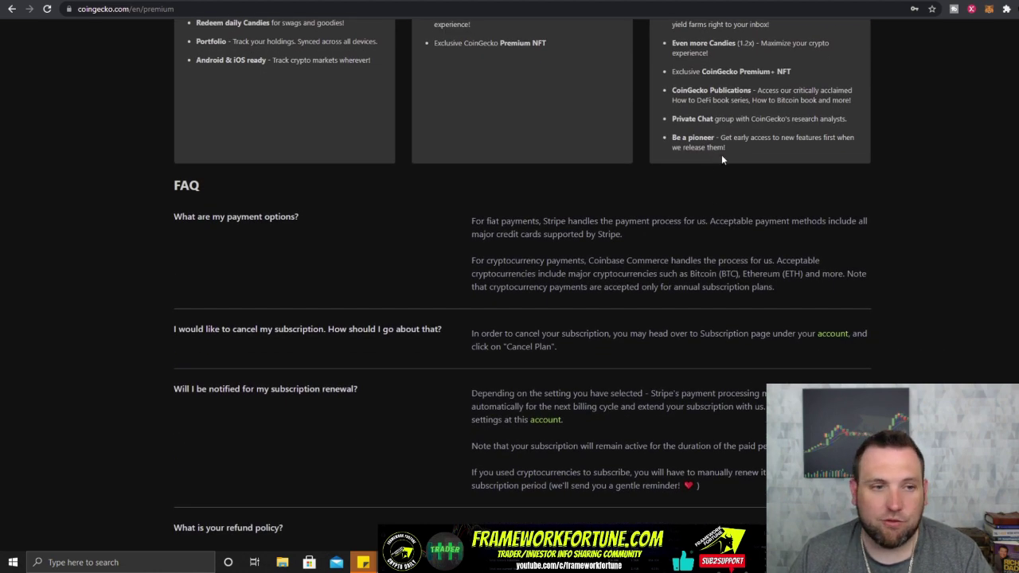
Step: Review the Premium subscription FAQ on payment options, cancellation, renewal and refunds, highlighting the cryptocurrency payment terms, and return to the page header
scroll(736, 156, down, 3)
scroll(438, 180, up, 2)
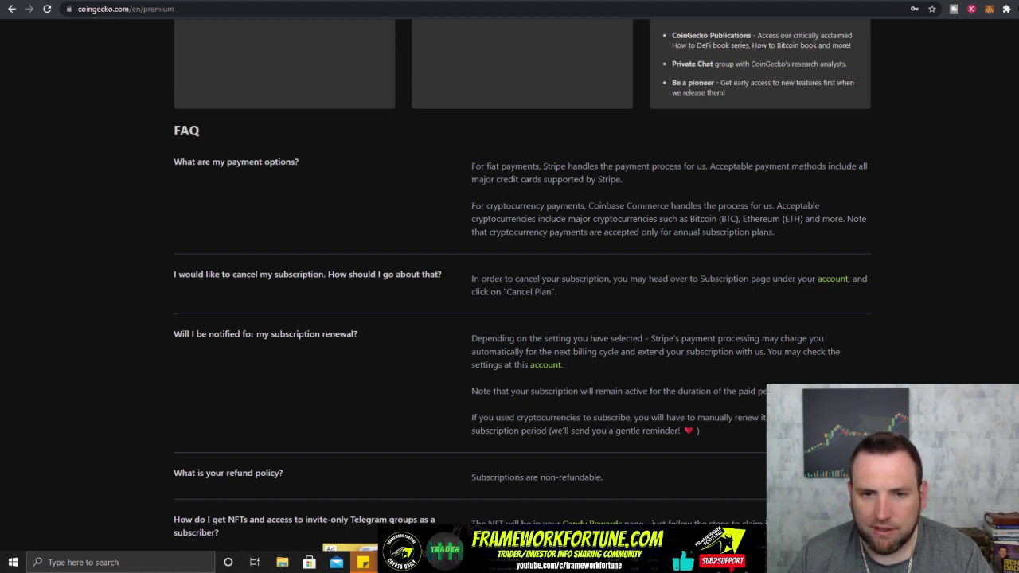
drag(549, 232, 771, 232)
click(793, 231)
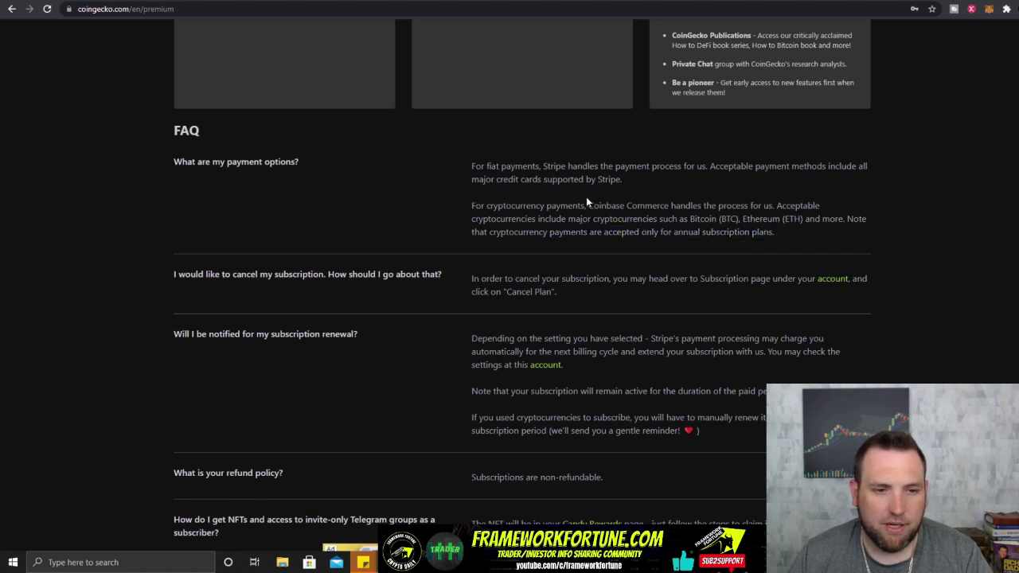
scroll(483, 258, down, 2)
scroll(573, 209, up, 4)
scroll(589, 239, up, 5)
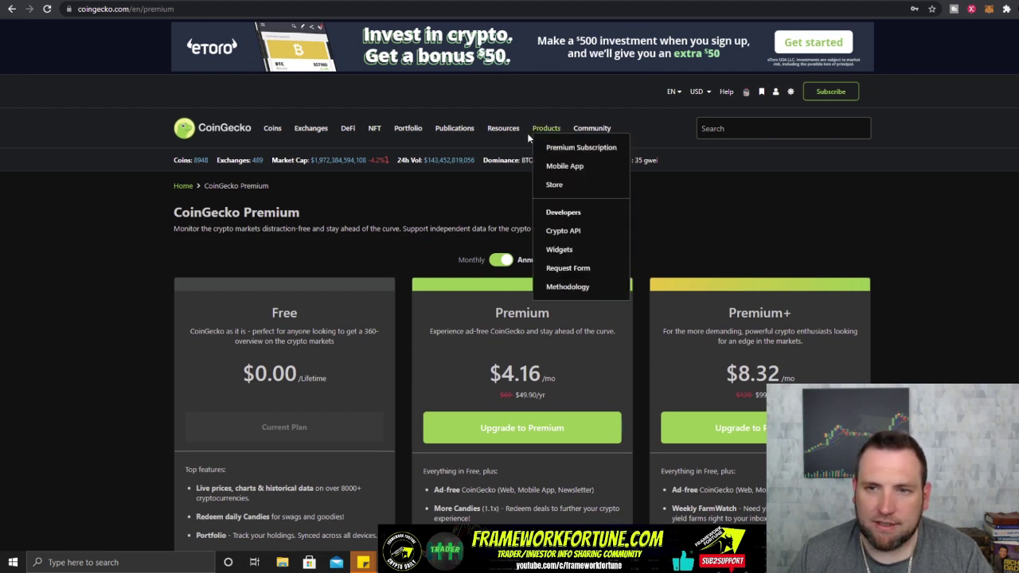
mouse_move(776, 93)
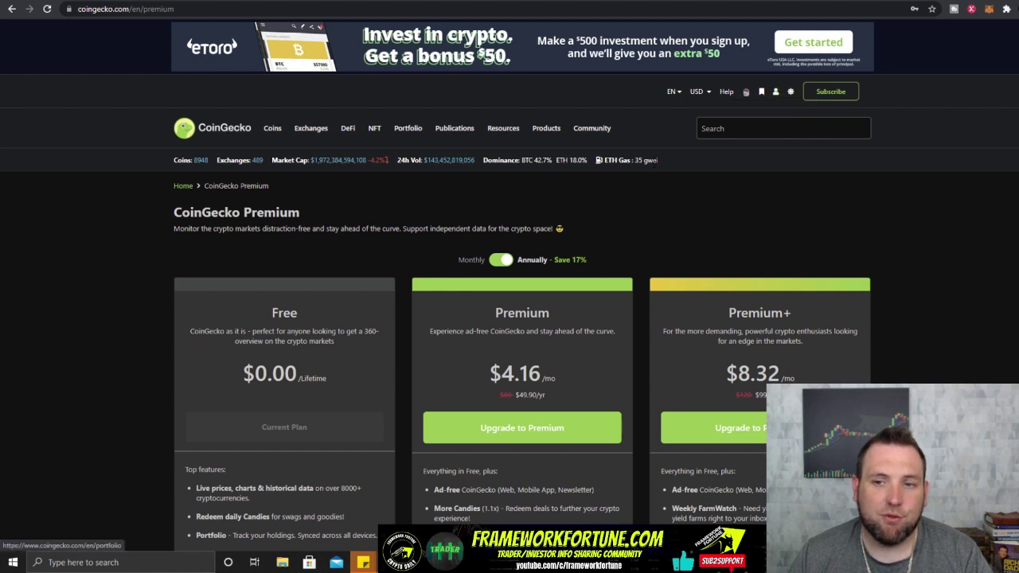